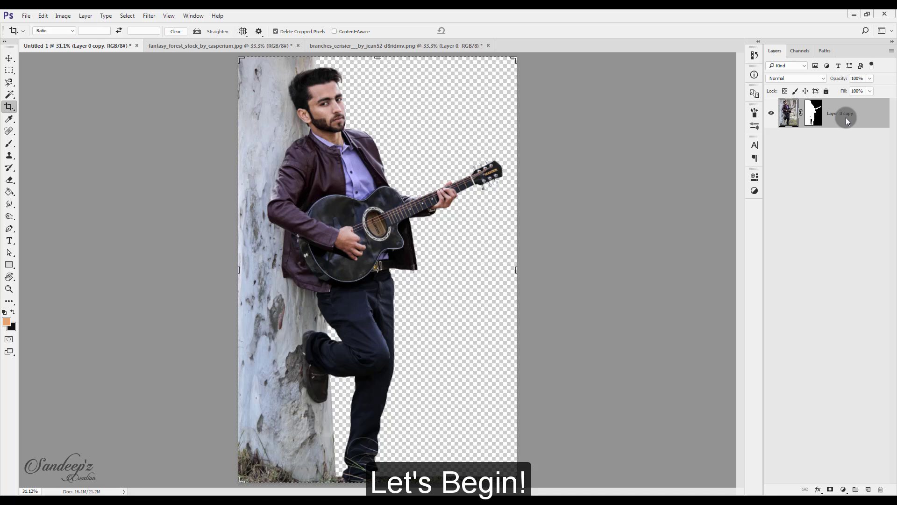
Switch to the fantasy_forest_stock_by_casperium.jpg forest image document.
click(158, 45)
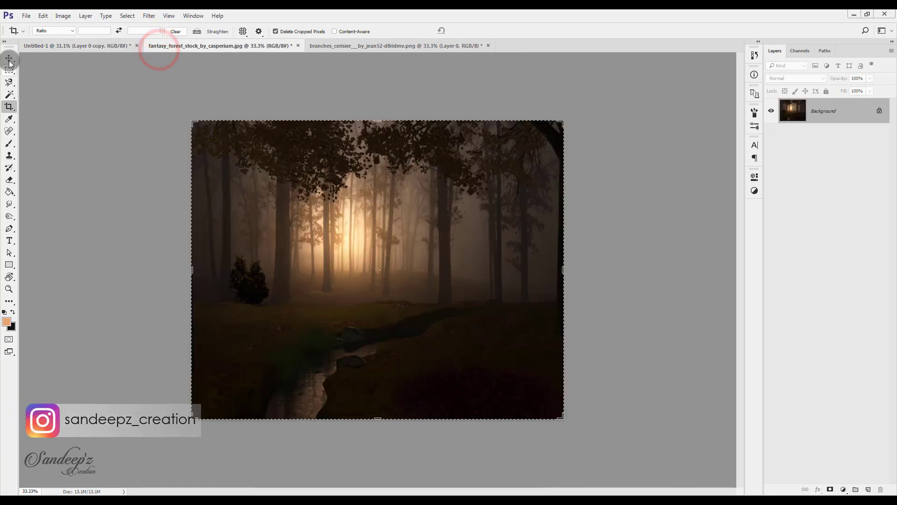
Bring the forest image into Untitled-1 as Layer 1, placed below Layer 0 copy.
click(10, 58)
drag(216, 144, 428, 199)
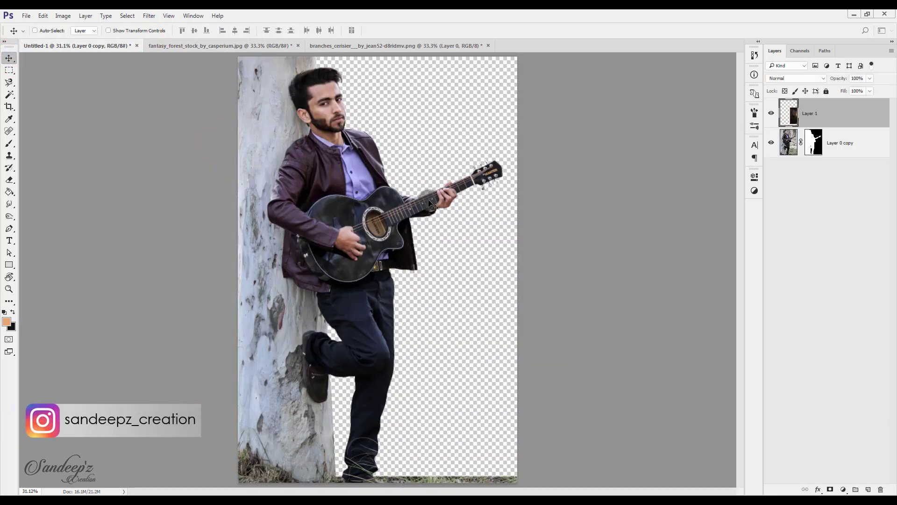
drag(483, 242, 367, 195)
drag(815, 121, 815, 167)
Scale the forest layer to about 194% so it fills the whole canvas.
key(ctrl+t)
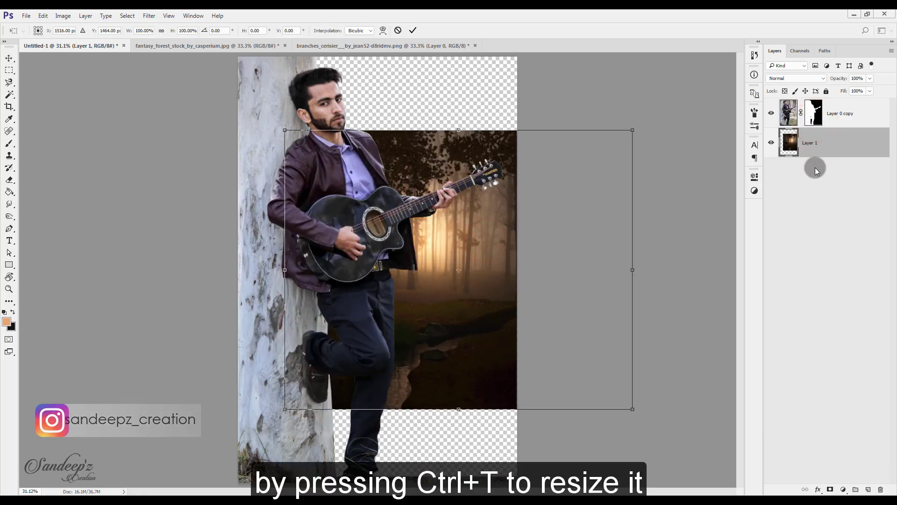
key(ctrl+minus)
key(ctrl+minus)
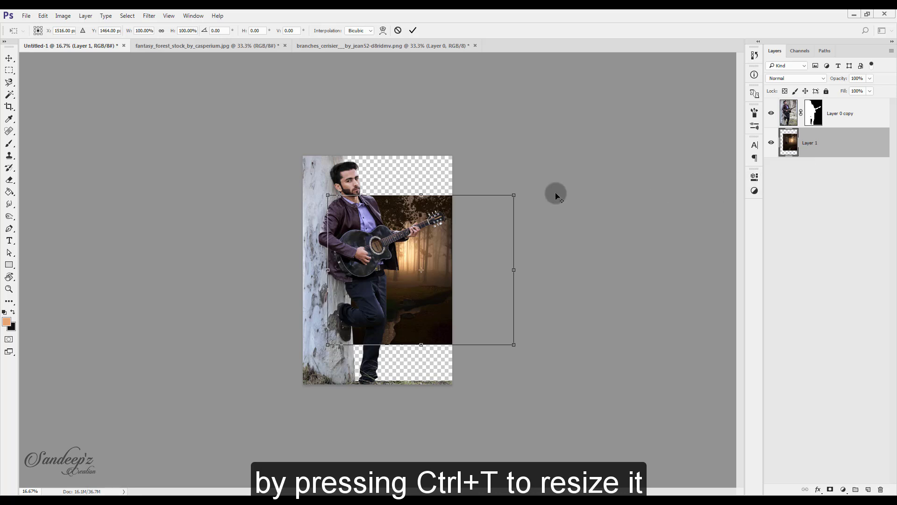
drag(513, 195, 608, 130)
mouse_move(494, 224)
mouse_down()
mouse_move(544, 211)
mouse_move(534, 213)
mouse_up()
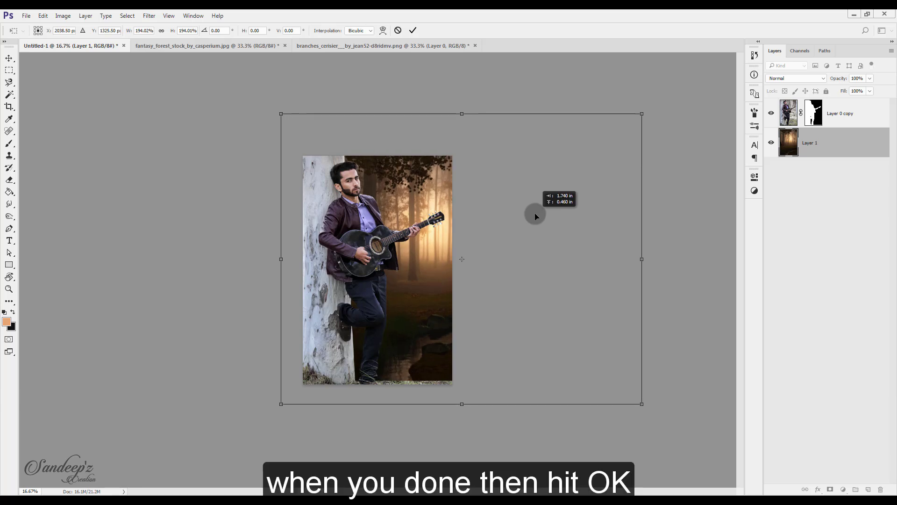
click(414, 30)
key(ctrl+0)
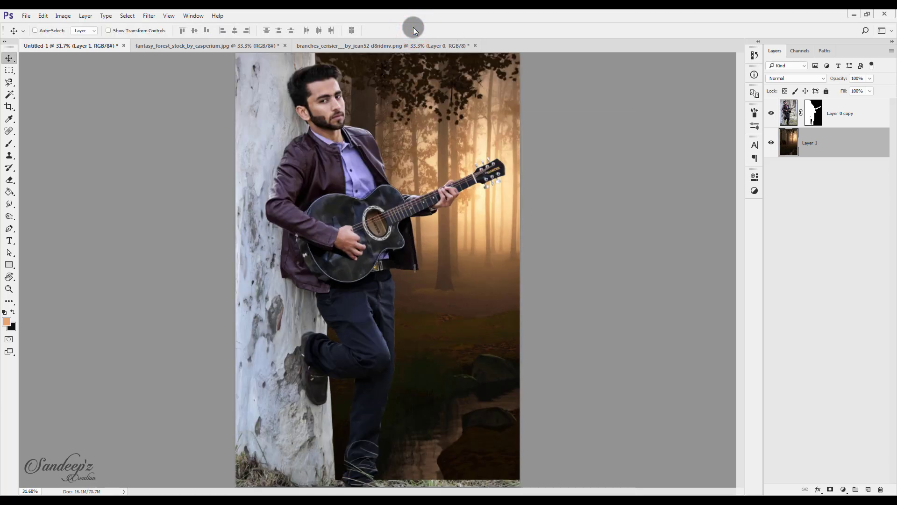
Duplicate the guitarist layer and target the lower Layer 0 copy's mask.
drag(870, 114, 869, 489)
click(834, 146)
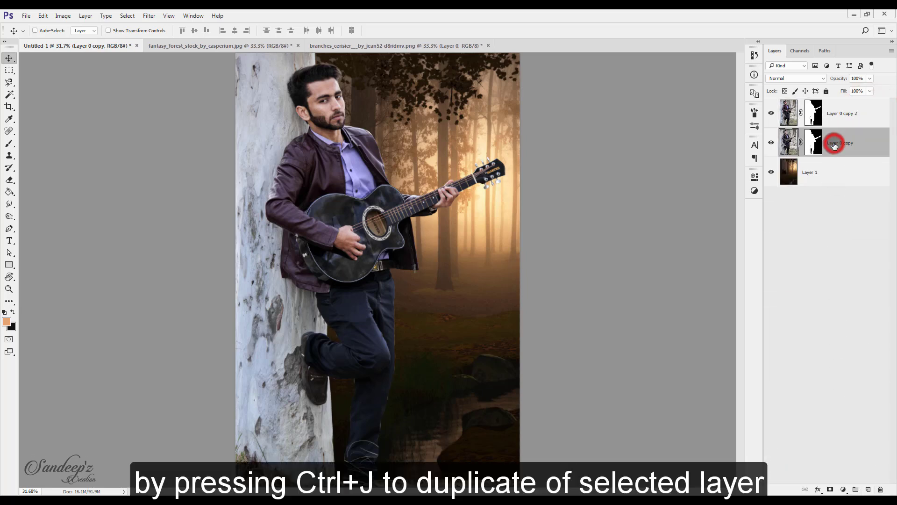
click(807, 141)
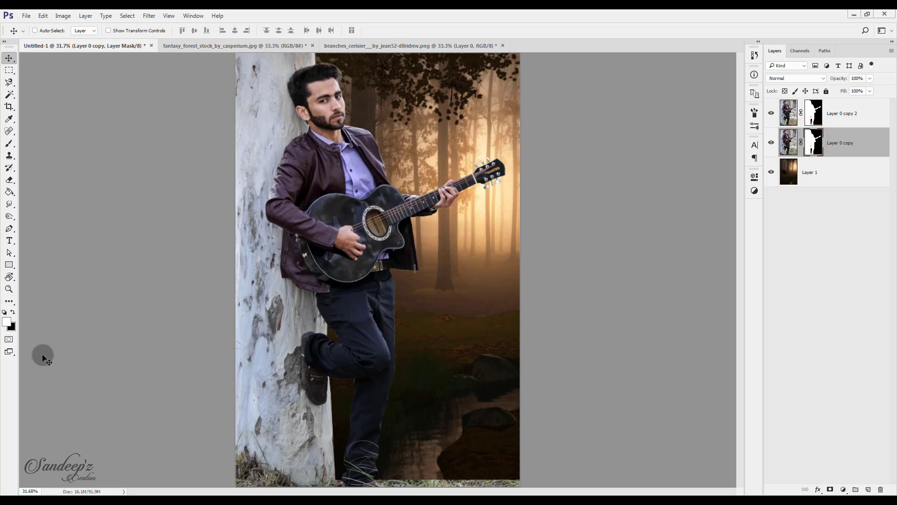
key(ctrl+minus)
Paint the mask white to reveal the bottom grass, then black to hide the middle.
click(9, 143)
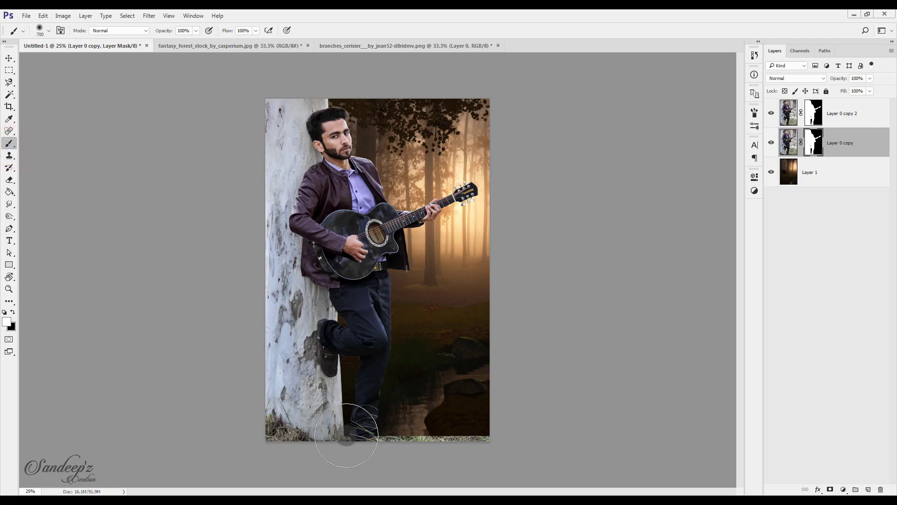
key(bracketright)
key(bracketright)
drag(320, 428, 531, 419)
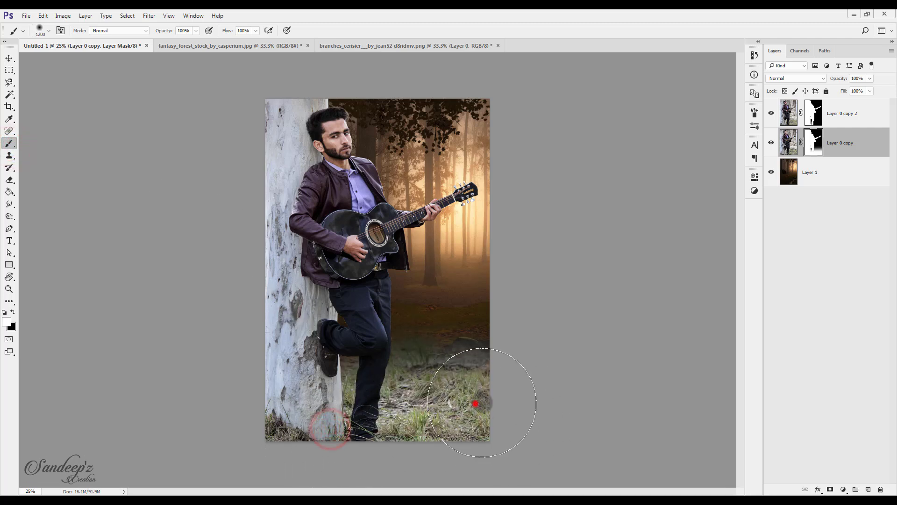
drag(476, 402, 437, 340)
click(12, 312)
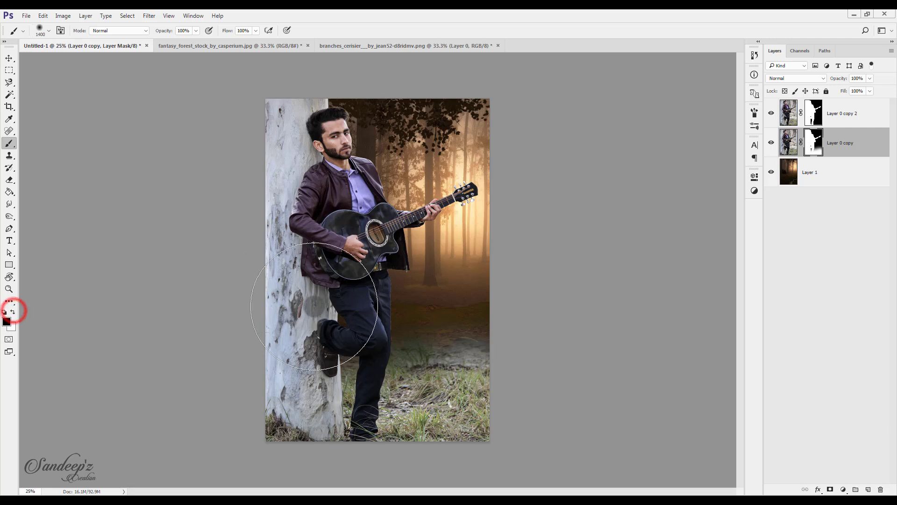
key(bracketright)
key(bracketright)
key(bracketright)
mouse_move(321, 306)
mouse_down()
mouse_move(482, 291)
mouse_move(396, 314)
mouse_move(247, 330)
mouse_move(282, 310)
mouse_up()
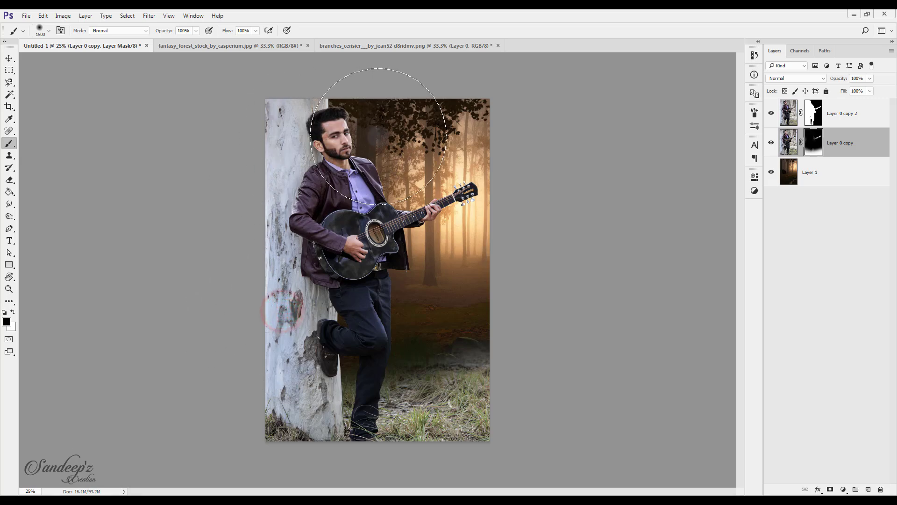
click(861, 143)
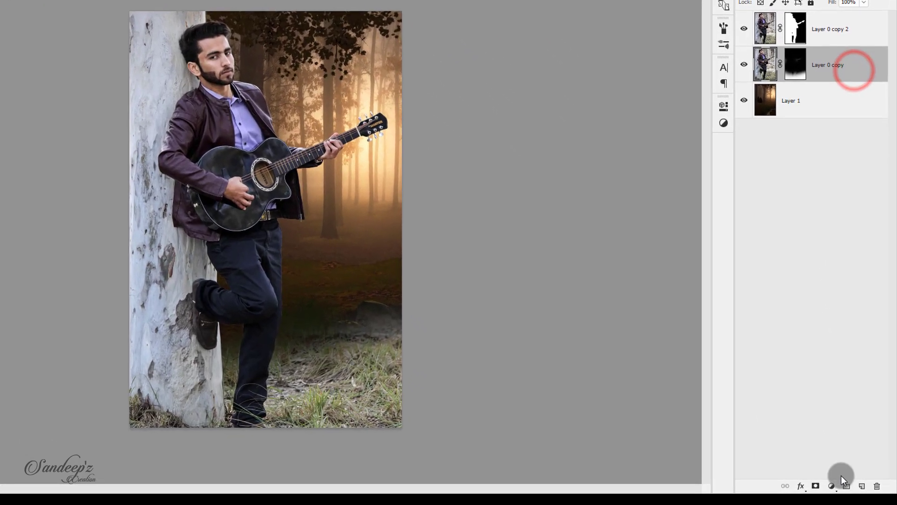
Add a Color Balance layer clipped to Layer 0 copy: +24 red, -24 yellow-blue.
click(832, 486)
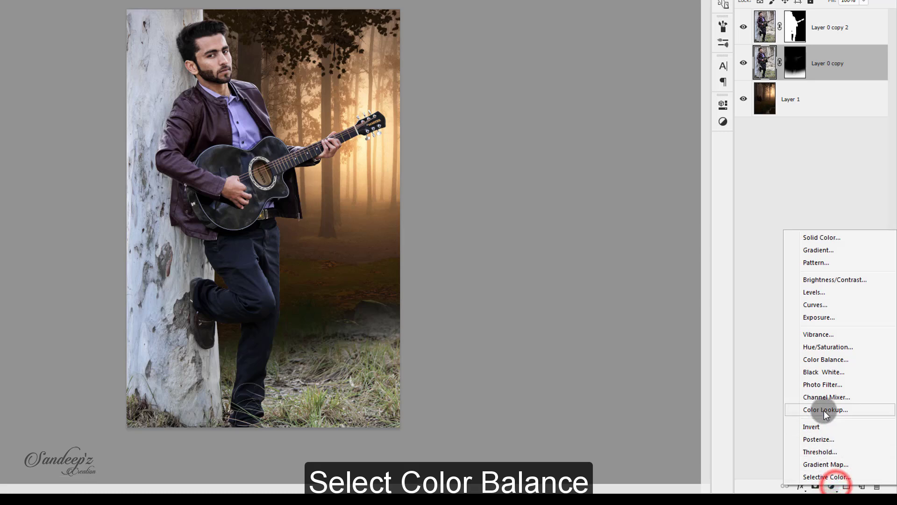
click(825, 361)
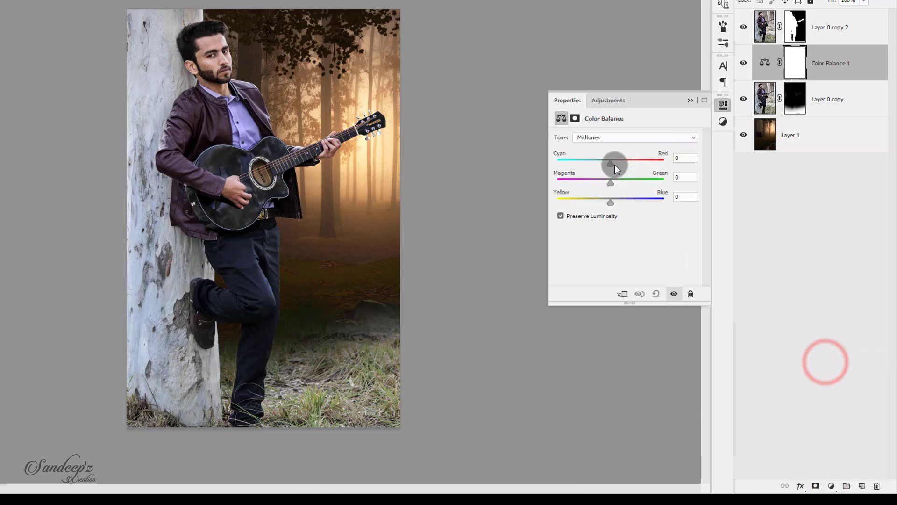
drag(612, 164, 623, 163)
drag(610, 201, 596, 204)
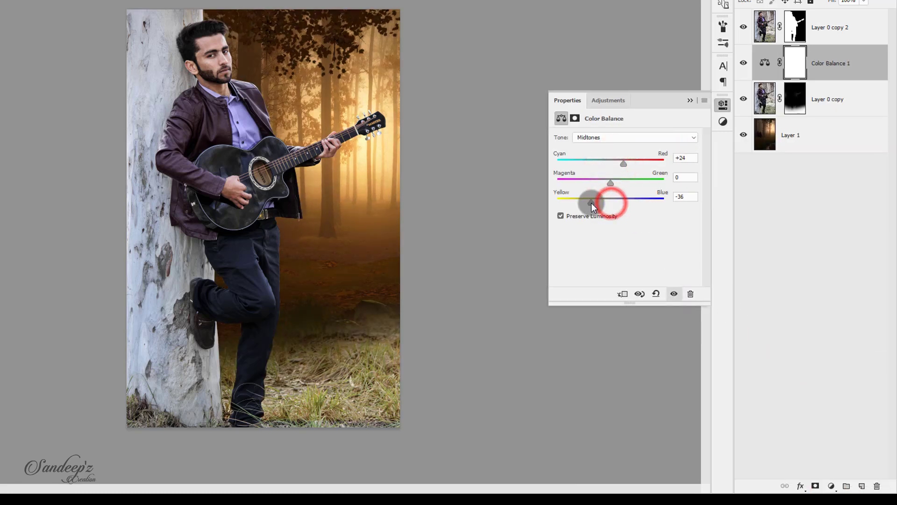
click(622, 294)
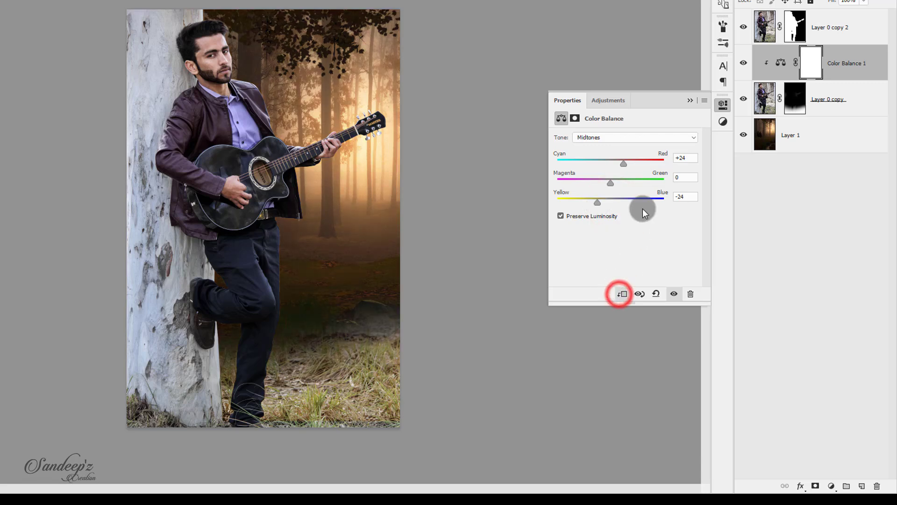
click(689, 100)
Add a clipped Brightness/Contrast layer with brightness -104 and contrast 29.
click(841, 66)
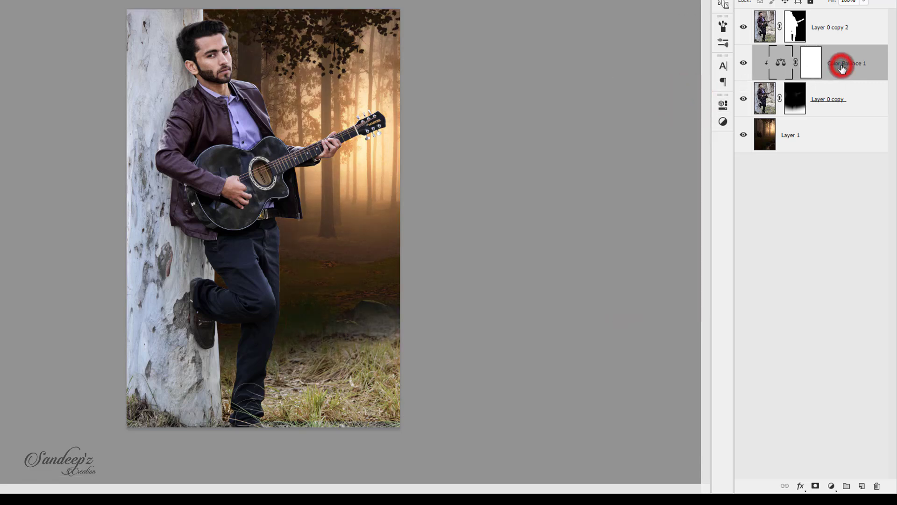
click(825, 487)
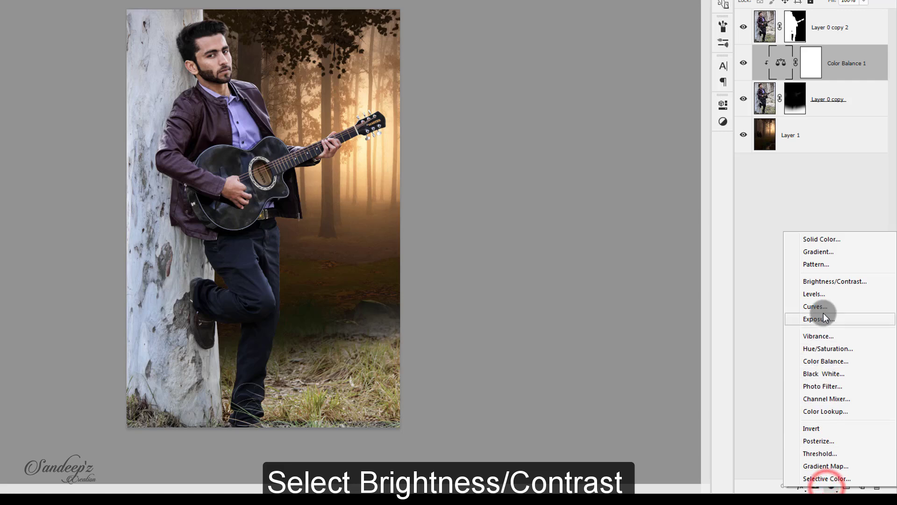
click(823, 282)
drag(627, 168, 575, 169)
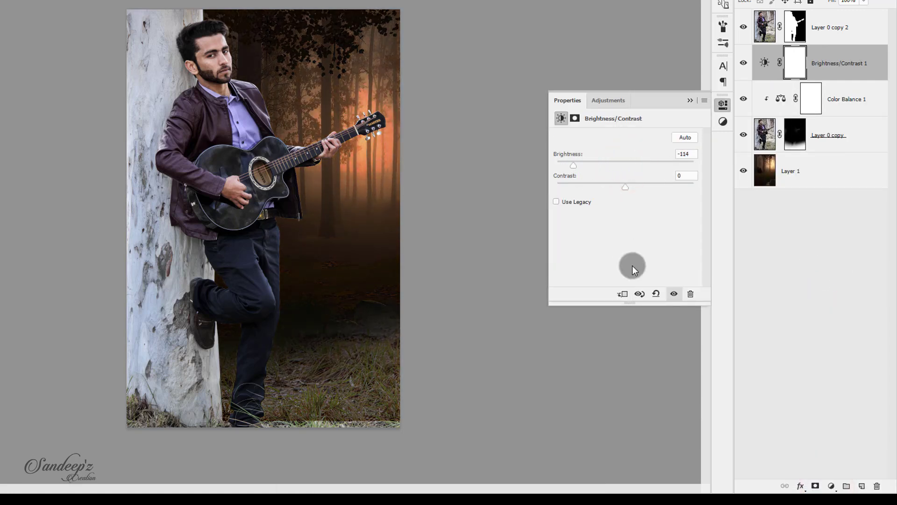
click(624, 294)
drag(627, 189, 652, 186)
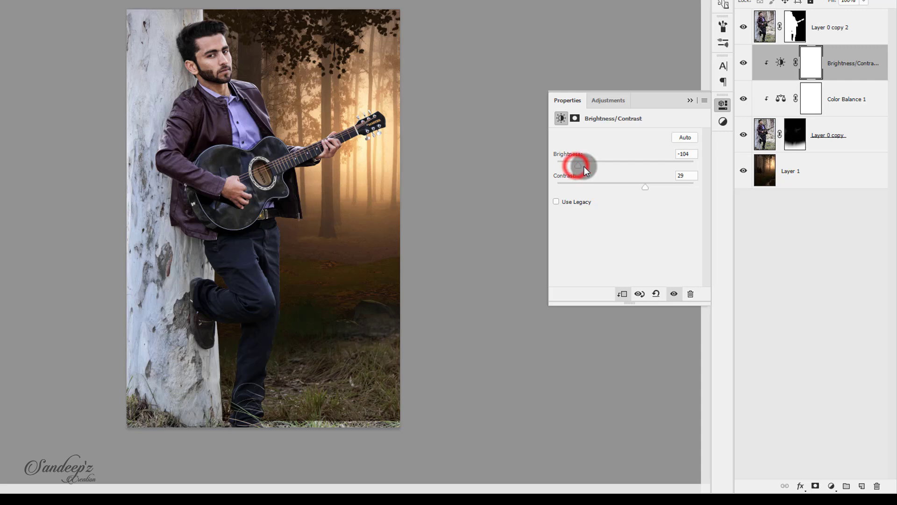
click(689, 99)
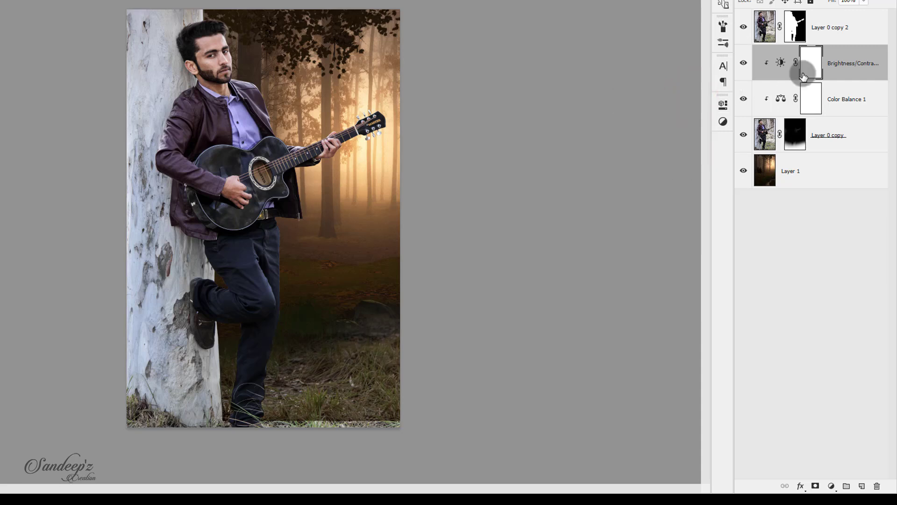
Add a Brightness/Contrast 2 layer on top that darkens the whole image and raises contrast.
click(856, 35)
click(833, 487)
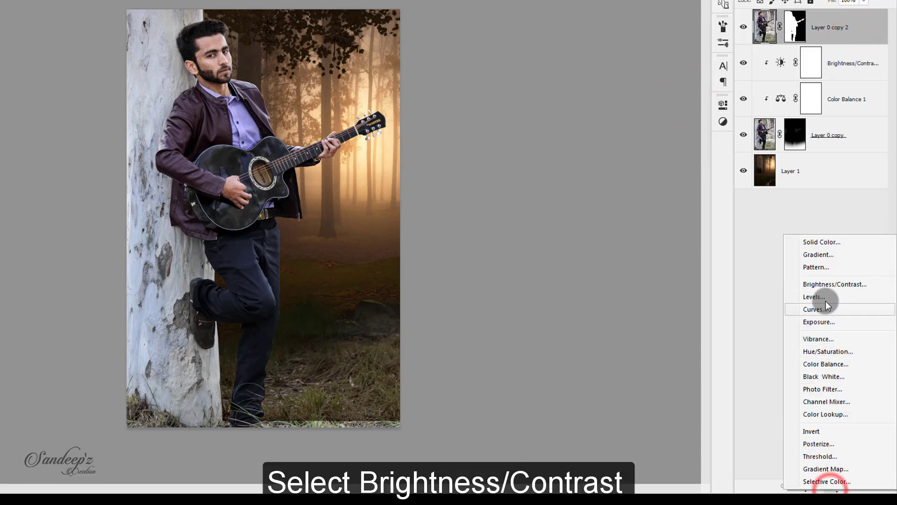
click(820, 285)
drag(626, 165, 579, 162)
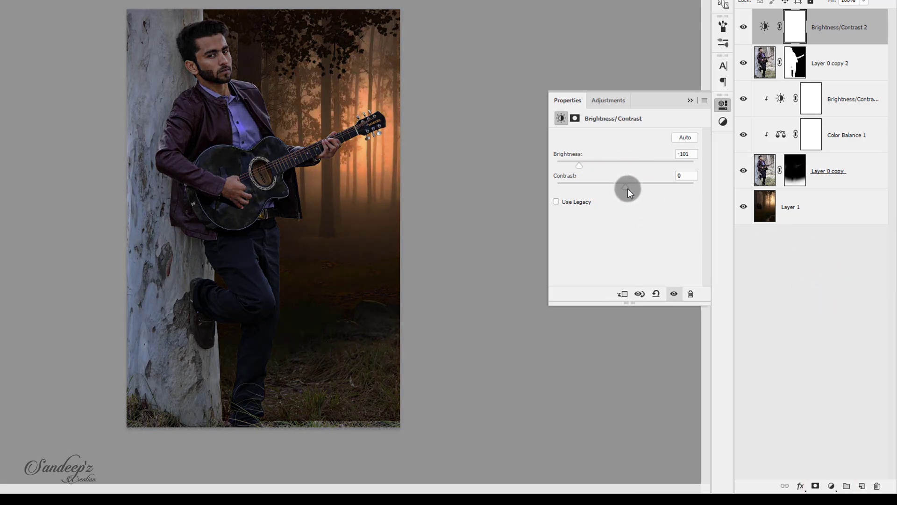
drag(627, 189, 640, 187)
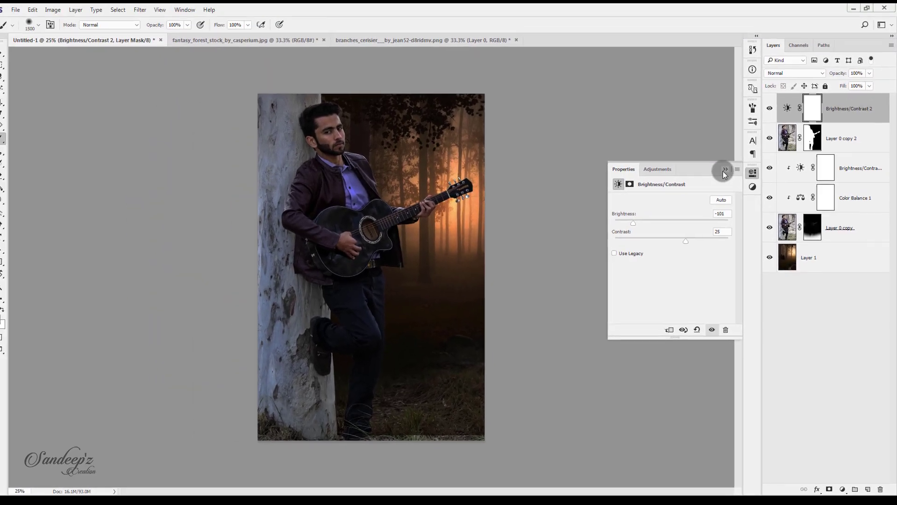
click(724, 175)
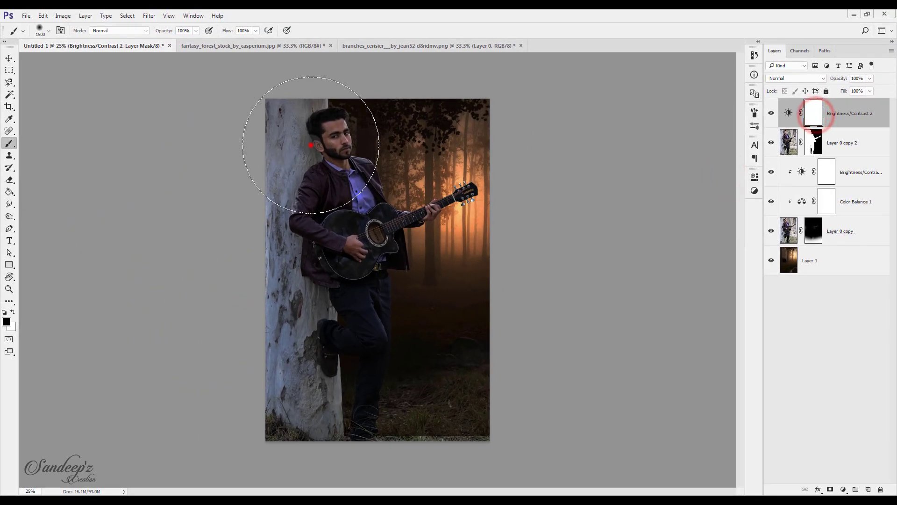
Remove the darkening from the guitarist's head and touch up his mask's bottom edge.
mouse_move(310, 145)
mouse_down()
mouse_move(312, 190)
mouse_move(261, 291)
mouse_move(380, 310)
mouse_move(382, 283)
mouse_move(231, 321)
mouse_move(413, 251)
mouse_up()
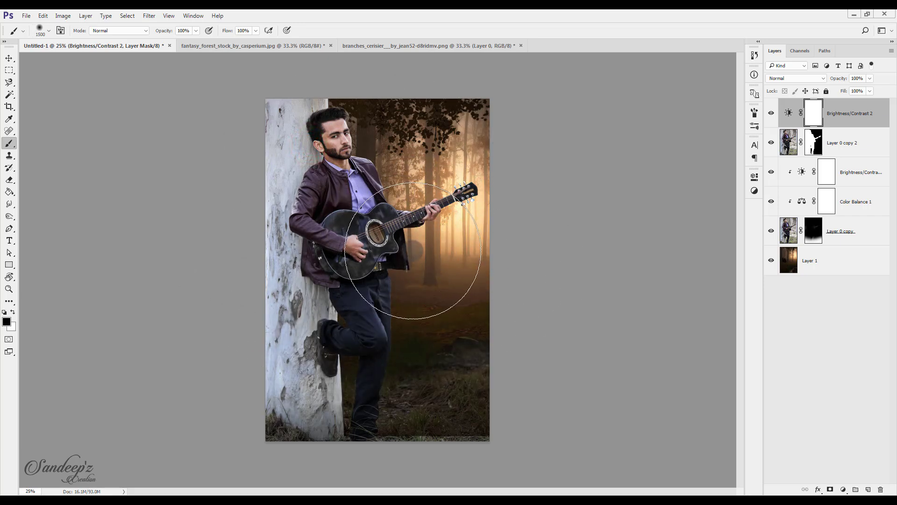
click(813, 146)
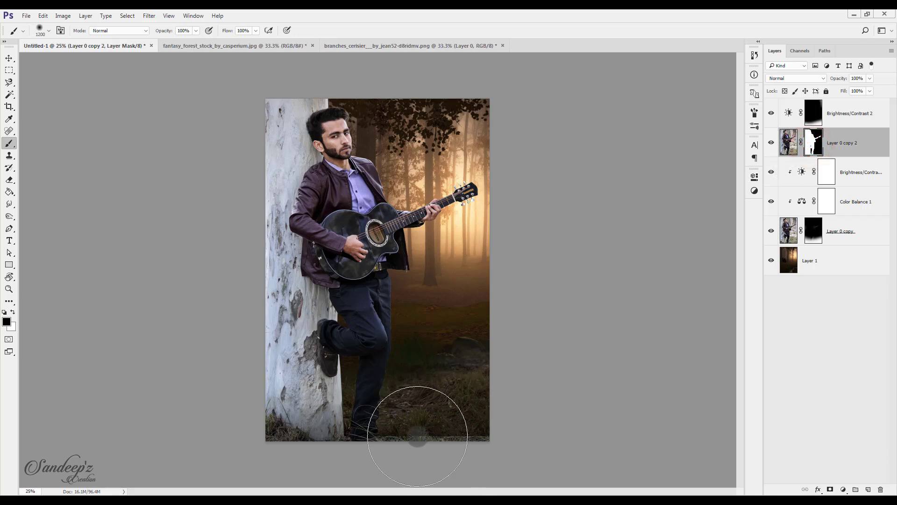
key(bracketleft)
key(bracketleft)
key(bracketleft)
click(414, 445)
click(479, 443)
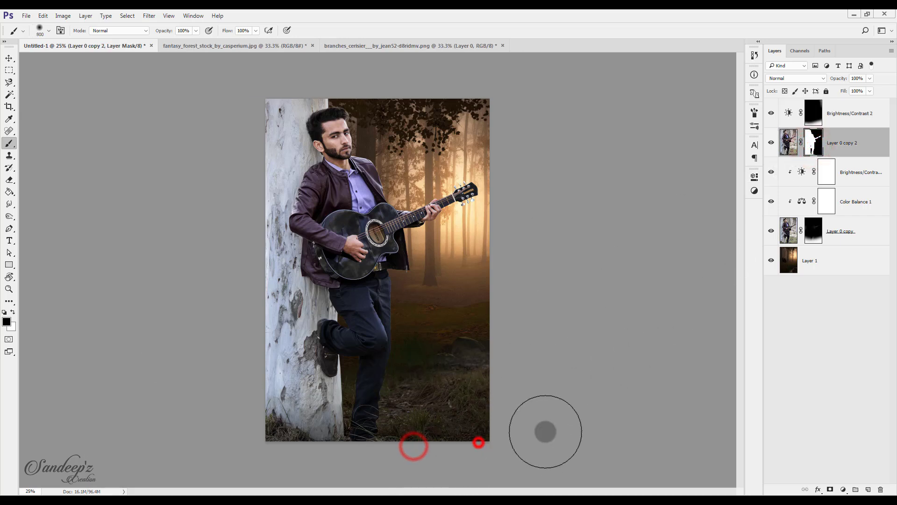
Paint out the top-right corner of Brightness/Contrast 2's mask and compare with it toggled.
click(851, 120)
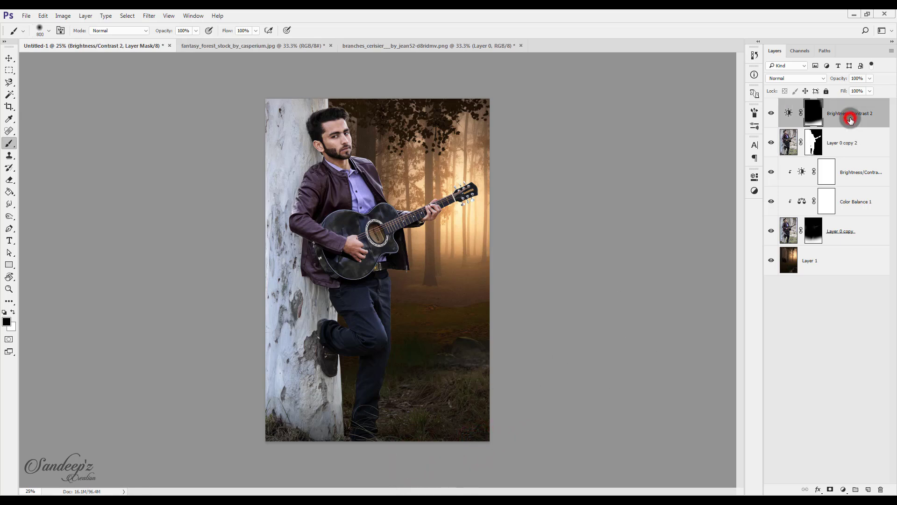
click(468, 125)
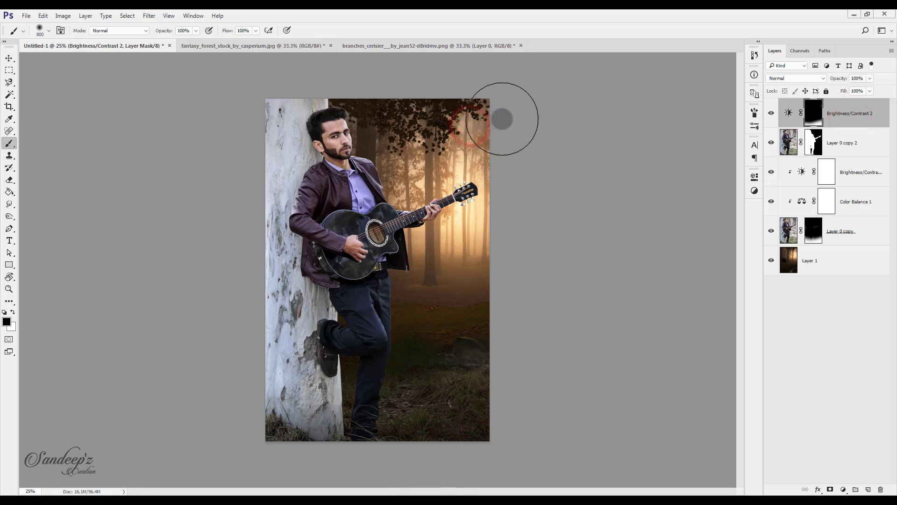
click(502, 121)
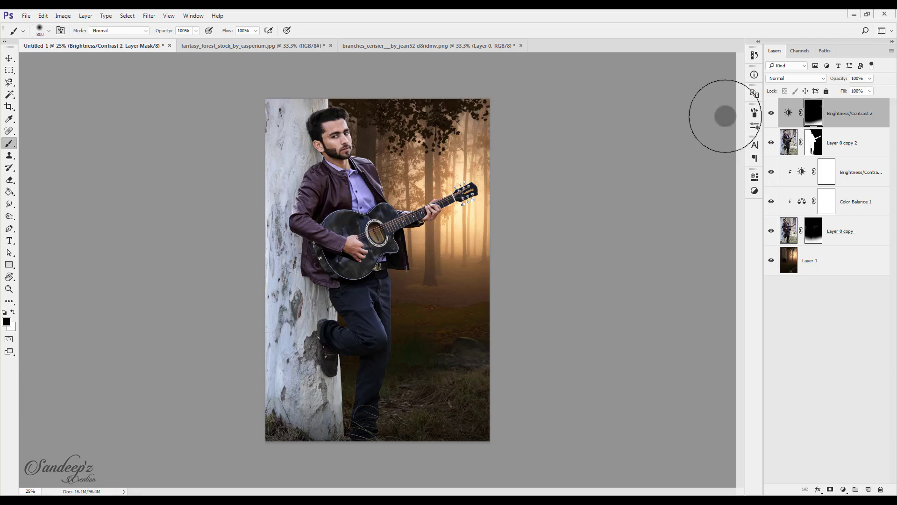
click(770, 114)
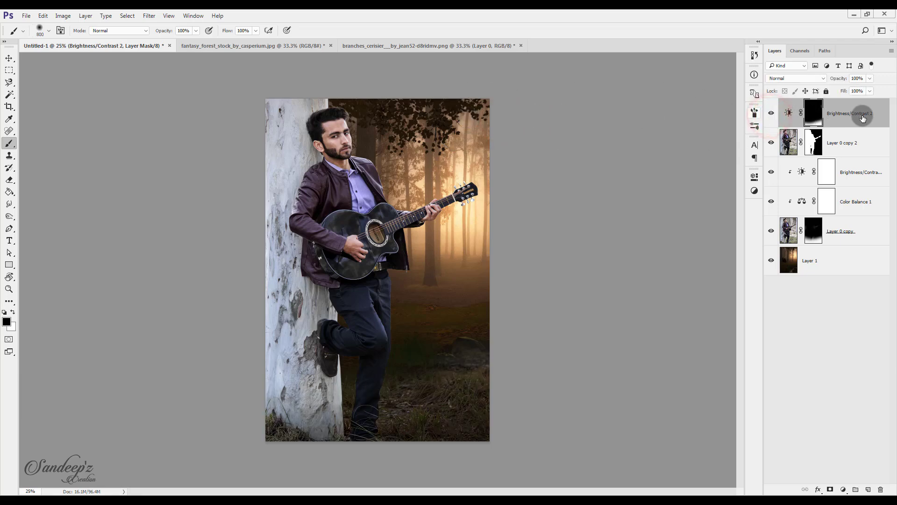
click(822, 260)
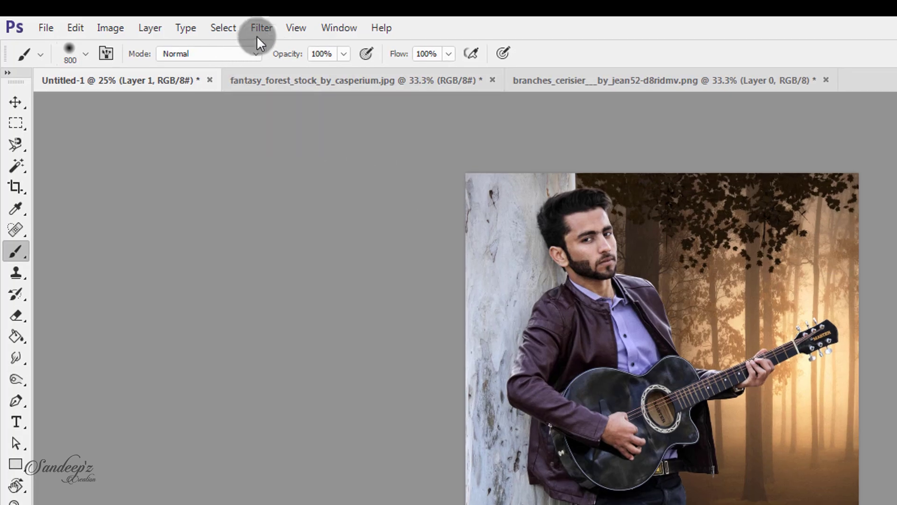
Apply a 15 px Tilt-Shift blur to the forest with the focus band moved low.
click(256, 36)
mouse_move(283, 206)
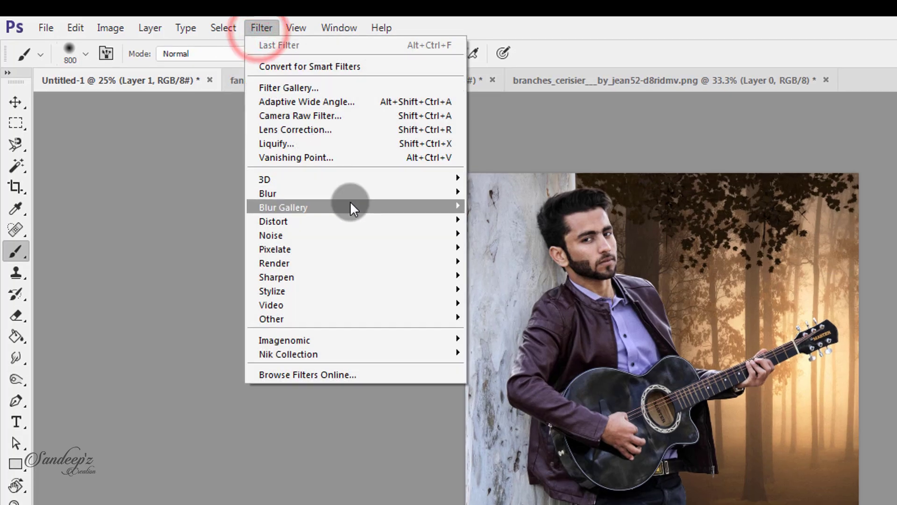
click(490, 233)
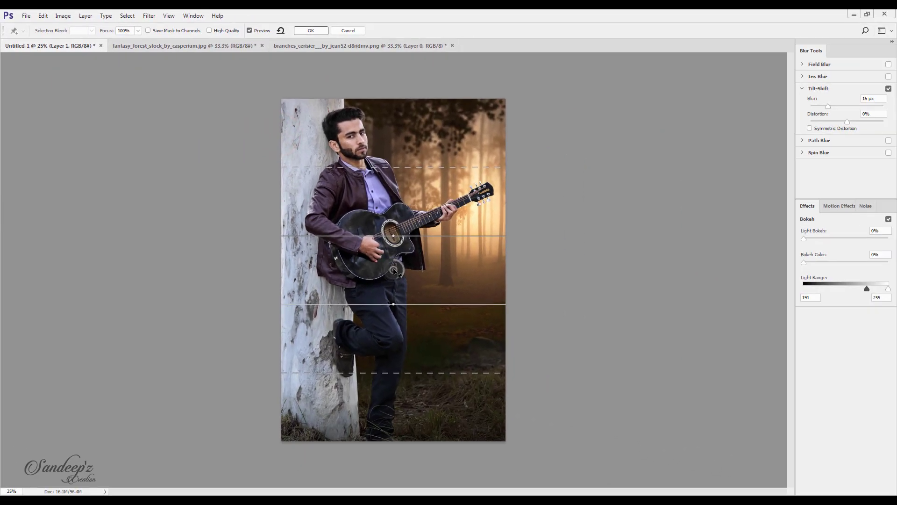
drag(395, 271, 394, 417)
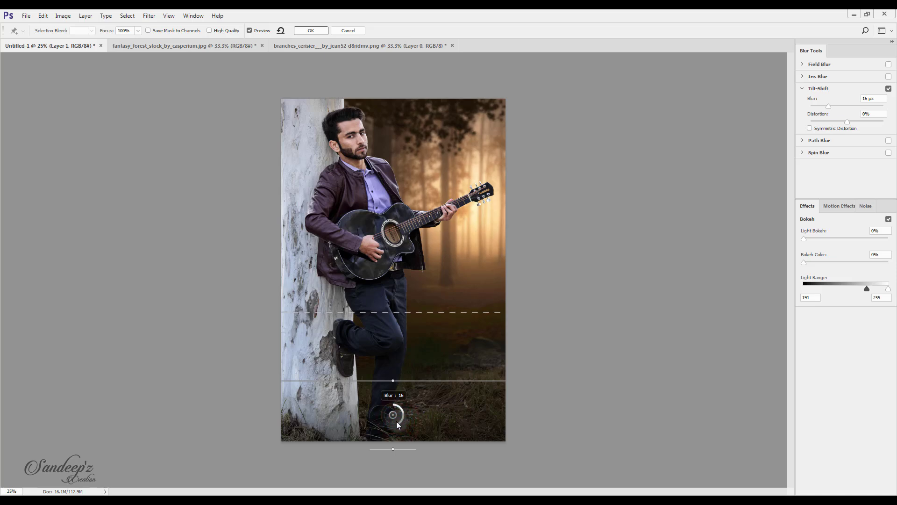
click(304, 32)
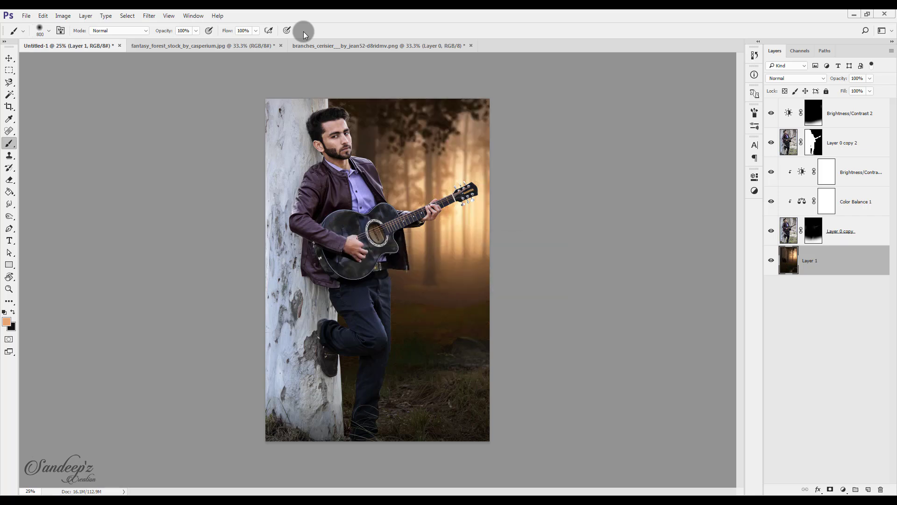
key(ctrl+plus)
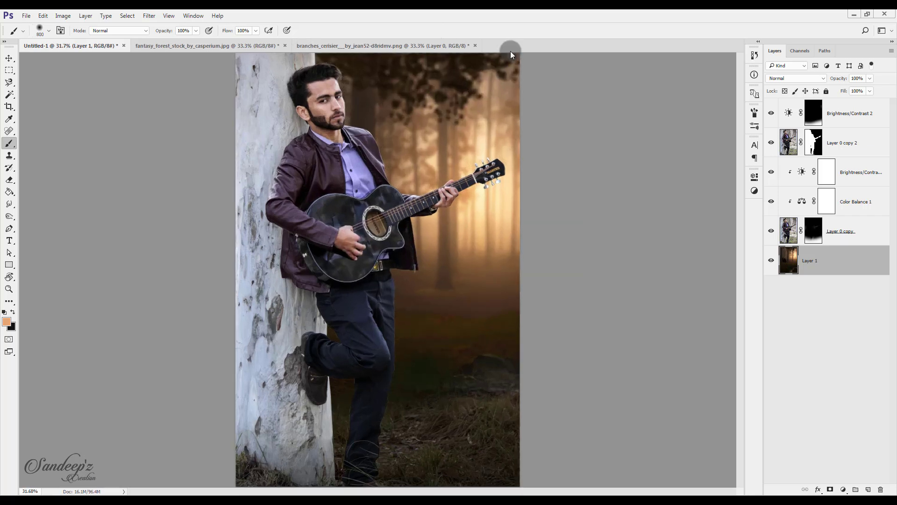
Clip Brightness/Contrast 2 to the man's layer, Layer 0 copy 2.
click(836, 124)
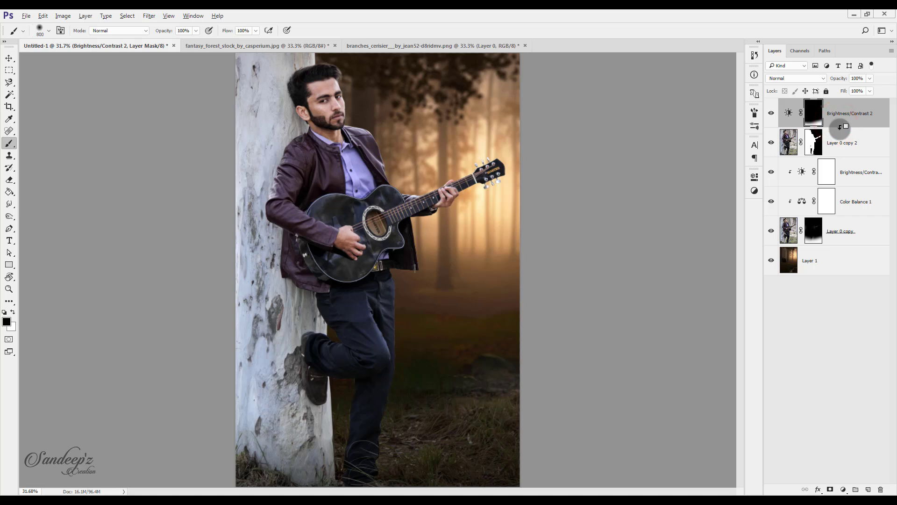
alt+click(839, 126)
alt+click(839, 126)
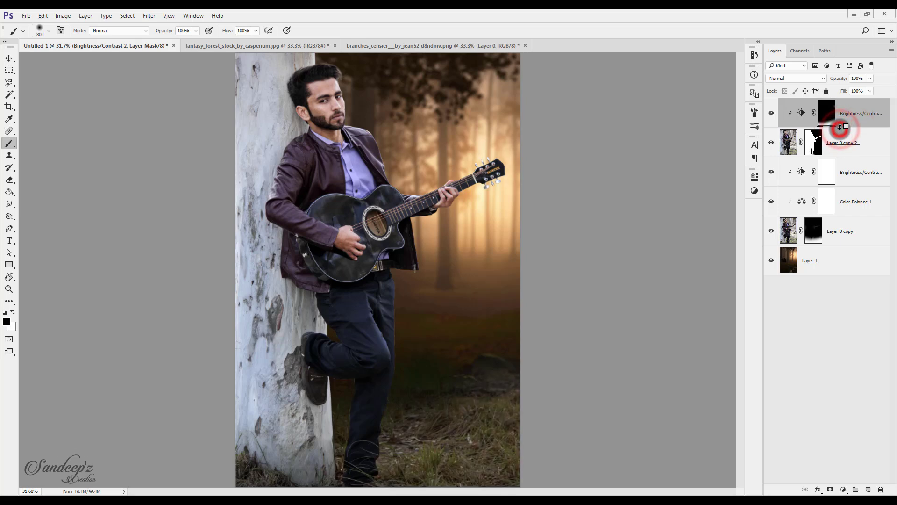
Release Brightness/Contrast 2's clipping, set it to 70% opacity, and compare.
alt+click(840, 126)
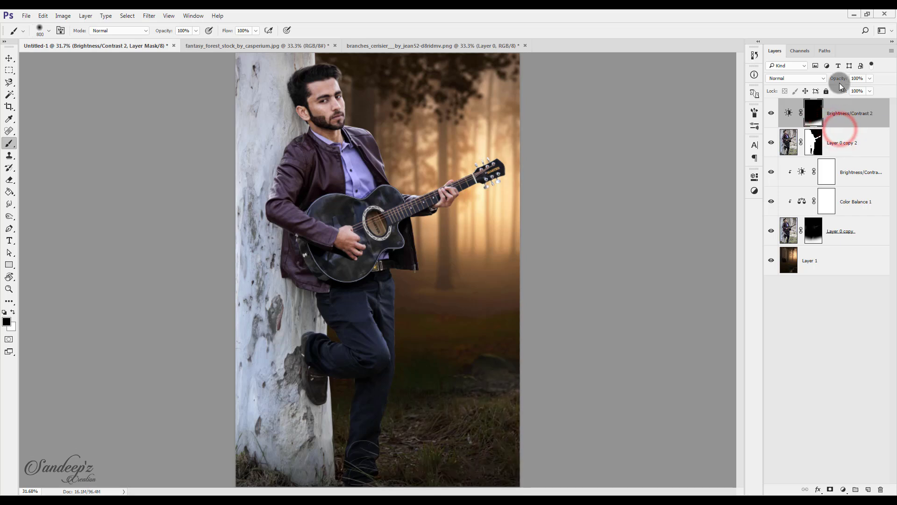
drag(831, 82, 818, 83)
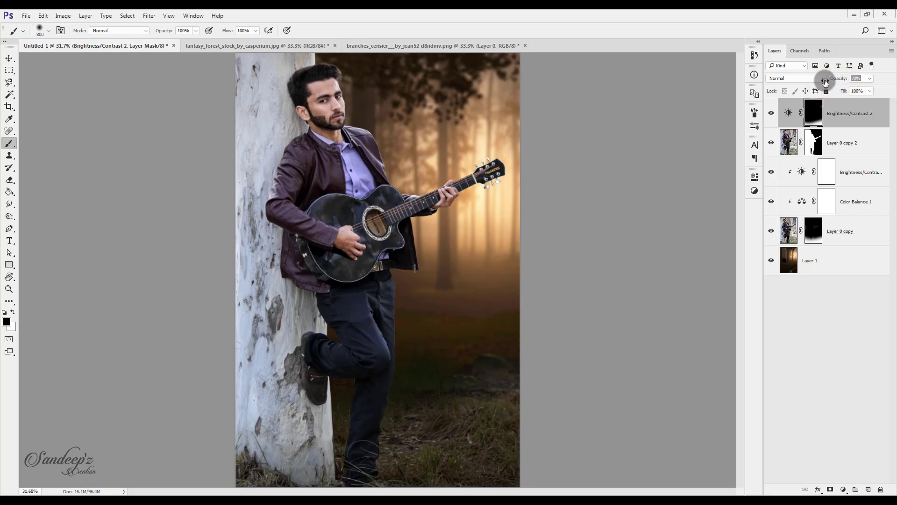
click(772, 113)
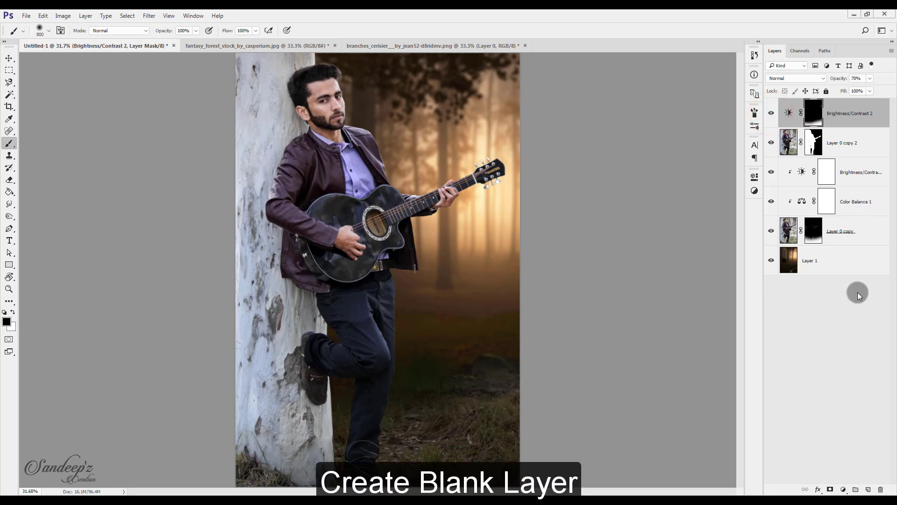
Create an empty Layer 2 clipped to the man's layer beneath Brightness/Contrast 2.
click(865, 489)
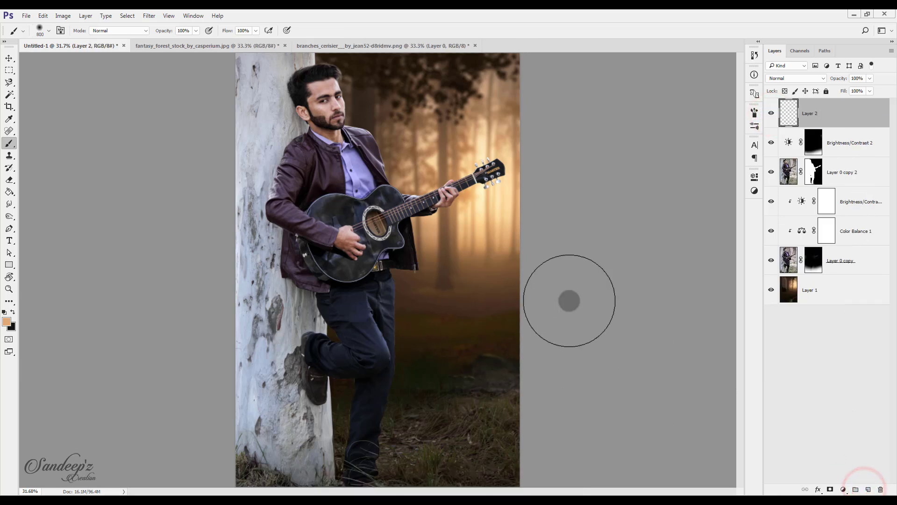
drag(848, 126, 843, 163)
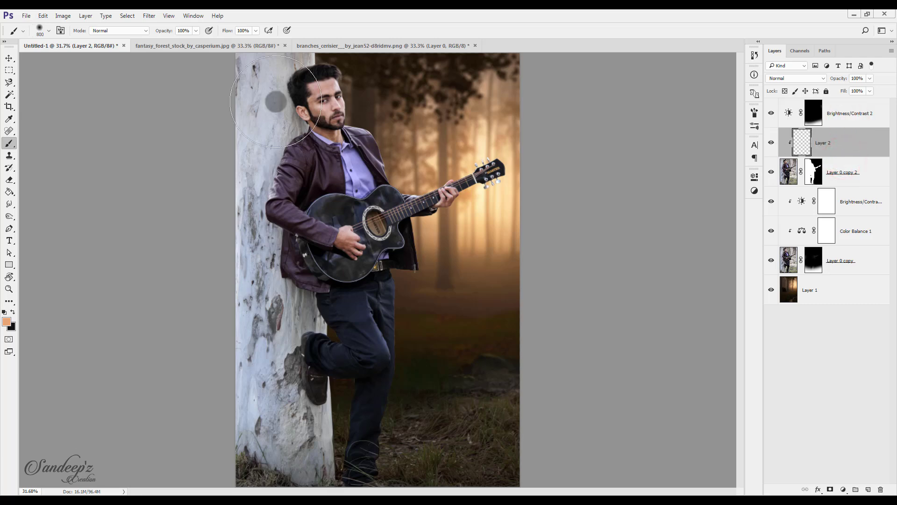
key(ctrl+plus)
key(ctrl+plus)
key(ctrl+plus)
key(ctrl+plus)
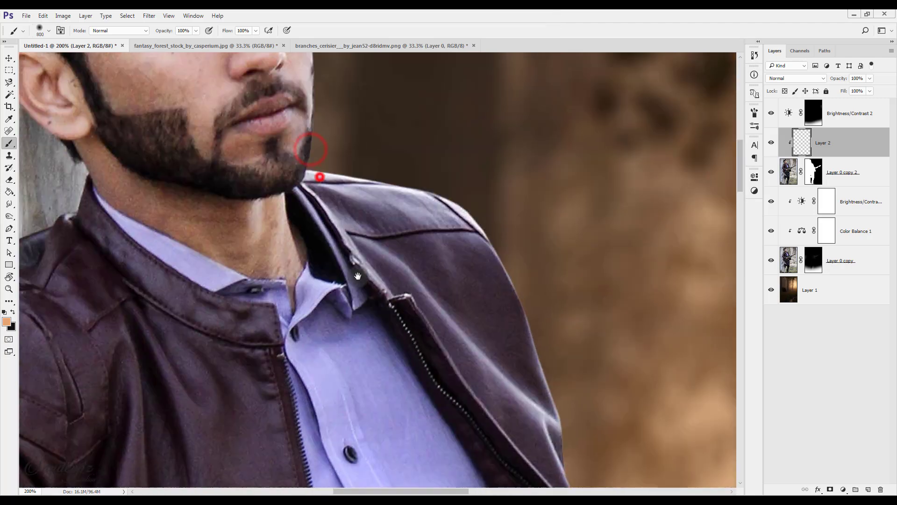
drag(320, 177, 416, 384)
key(ctrl+minus)
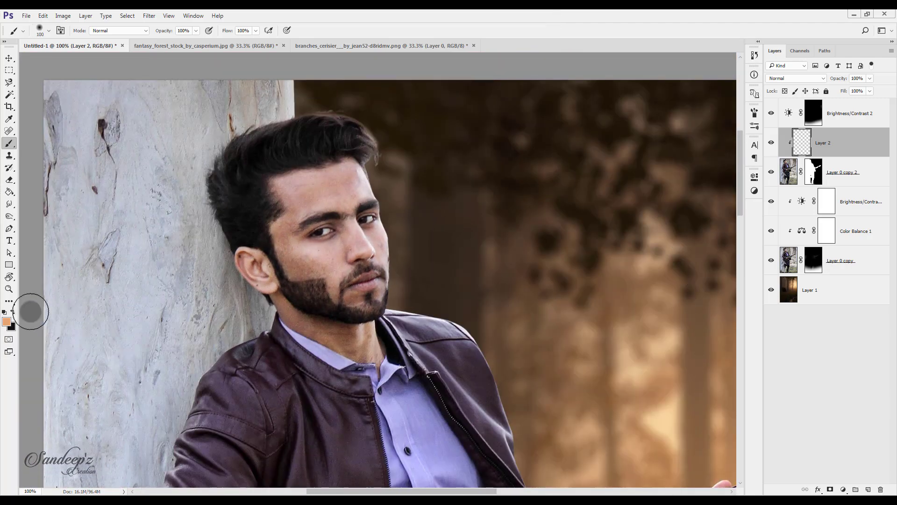
Set the foreground colour to hex d2aea5.
click(7, 321)
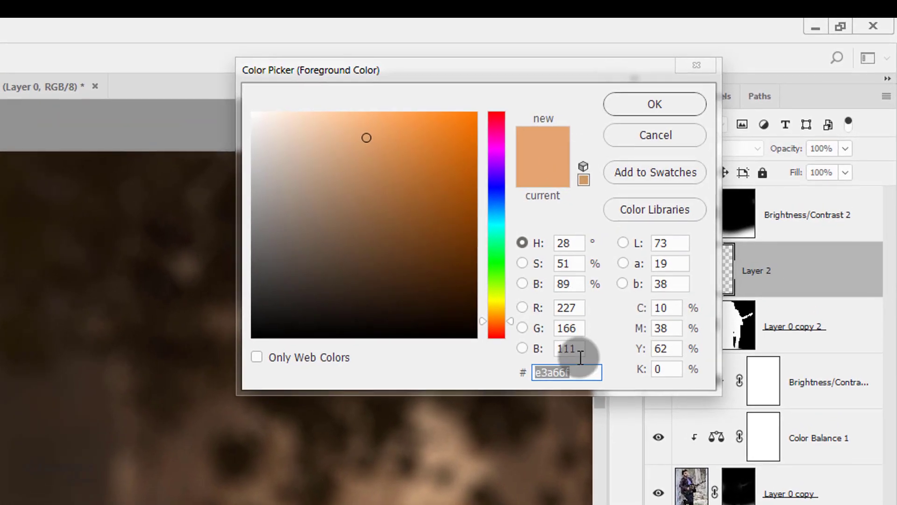
click(591, 358)
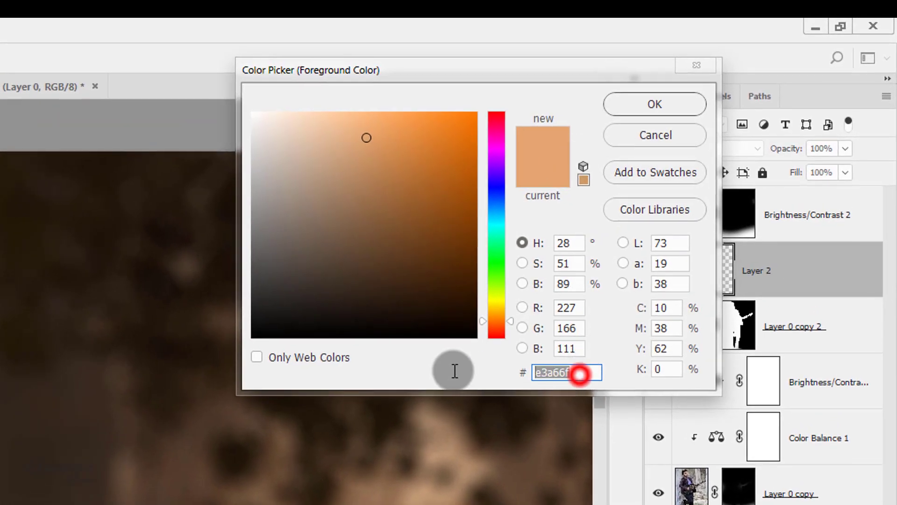
key(BackSpace)
text(d2aea5)
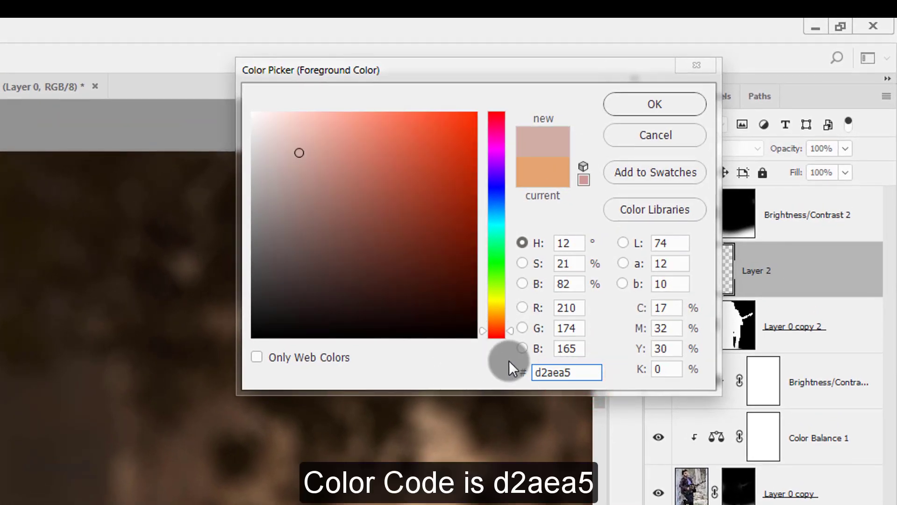
double_click(577, 372)
click(578, 372)
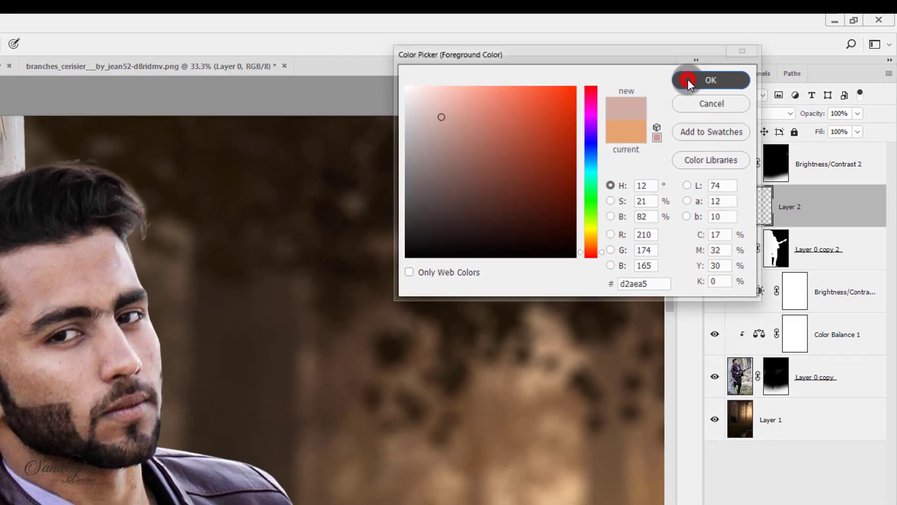
Paint d2aea5 skin tone on Layer 2 over the forehead, nose and beard edge.
click(624, 103)
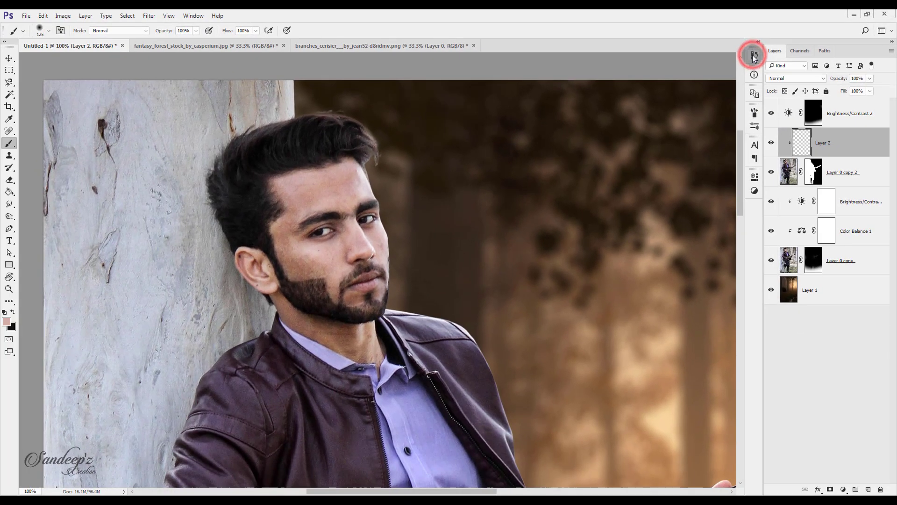
key(bracketleft)
key(bracketleft)
key(bracketleft)
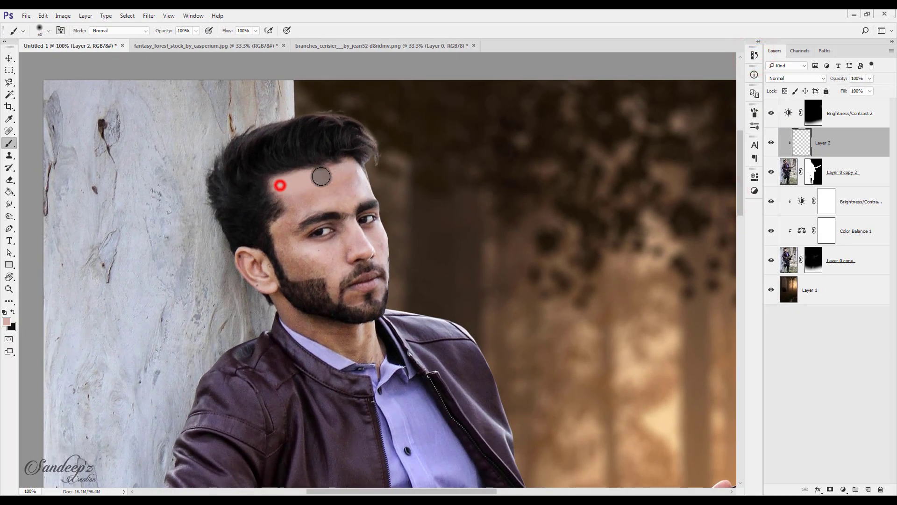
mouse_move(347, 195)
mouse_down()
mouse_move(288, 192)
mouse_move(285, 249)
mouse_up()
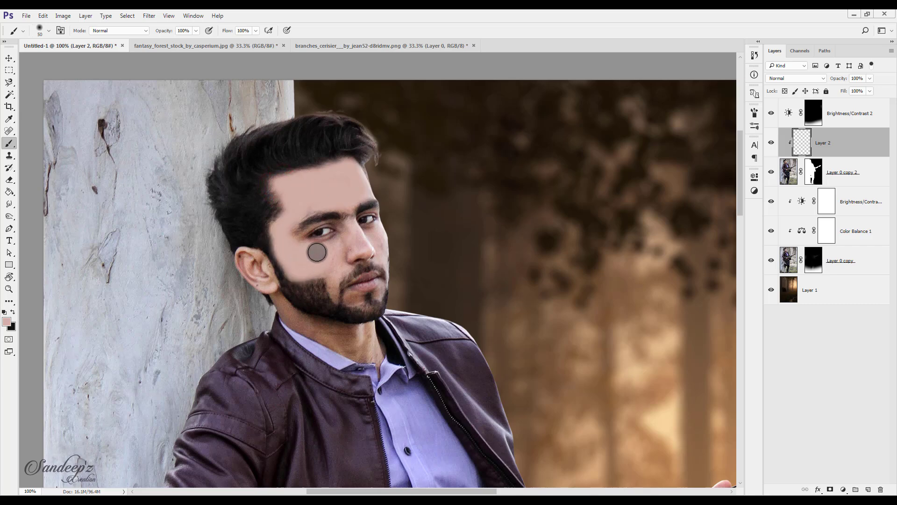
key(ctrl+plus)
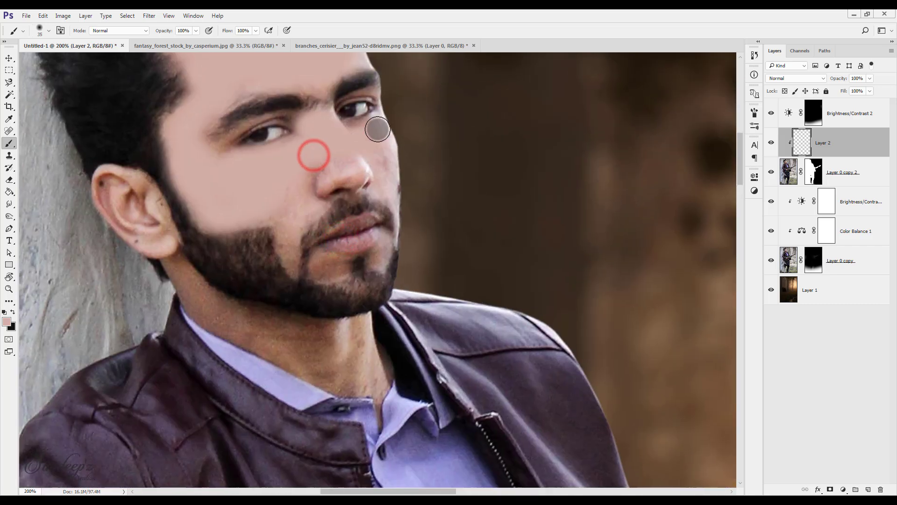
mouse_move(380, 191)
mouse_down()
mouse_move(323, 174)
mouse_move(356, 179)
mouse_up()
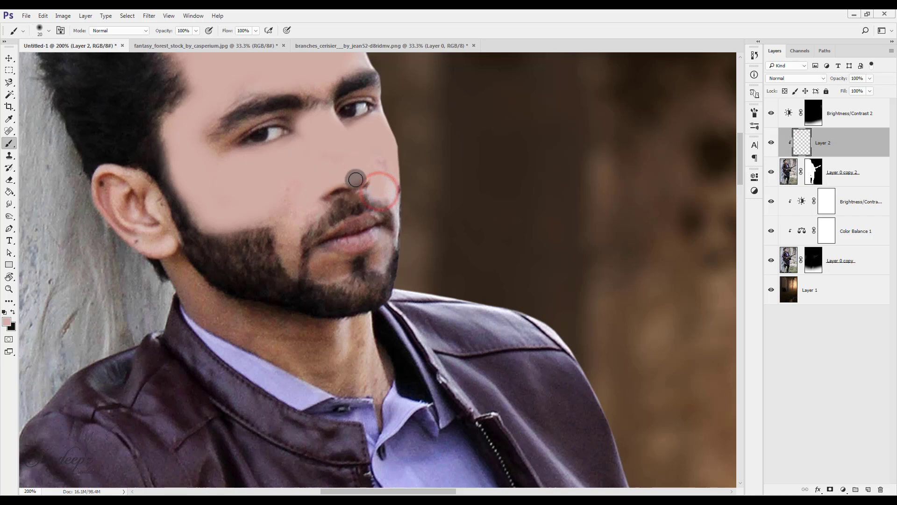
key(bracketleft)
mouse_move(286, 258)
mouse_down()
mouse_move(293, 278)
mouse_move(327, 265)
mouse_up()
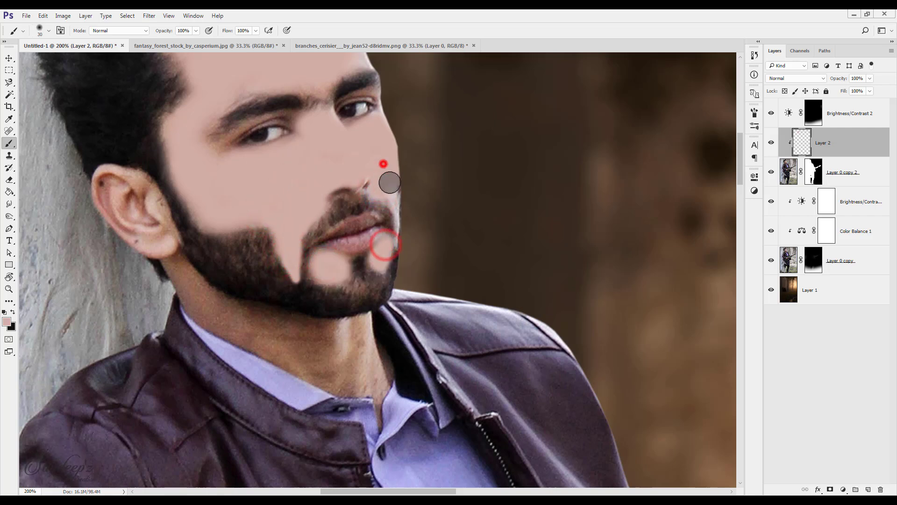
Paint skin tone over the brows, jaw and neck shadow, with Layer 2 at 30% opacity.
scroll(390, 182, up, 2)
key(bracketleft)
key(bracketleft)
key(bracketleft)
click(315, 125)
click(269, 133)
click(259, 164)
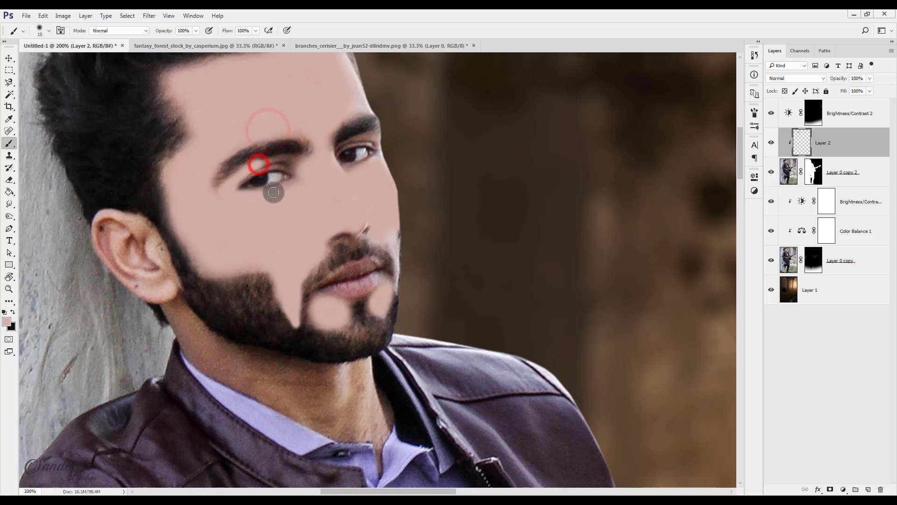
drag(839, 79, 829, 78)
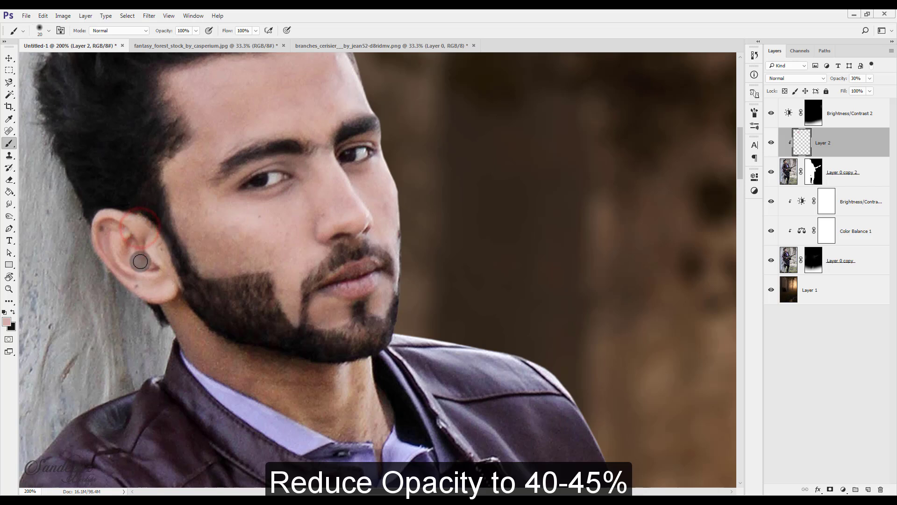
click(180, 310)
key(bracketright)
drag(304, 414, 265, 375)
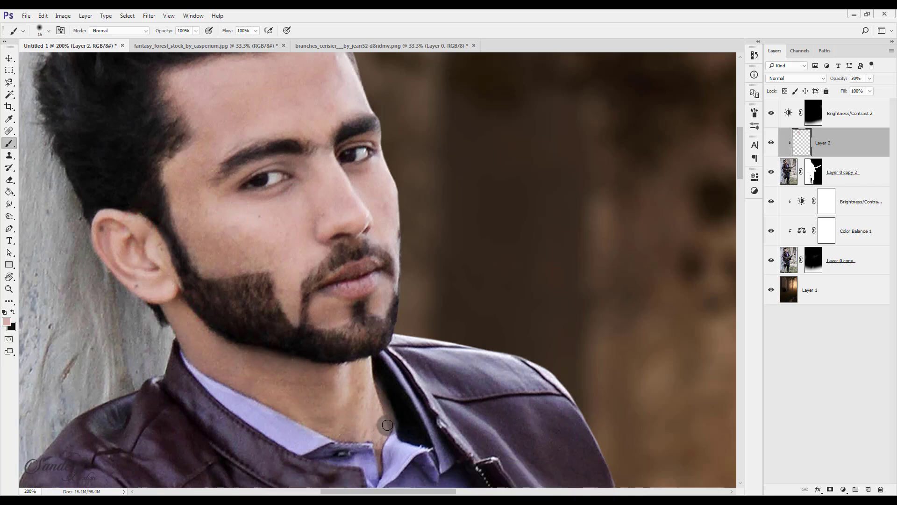
Fit the image in view, raise Layer 2 to 37% opacity, and compare it toggled.
key(ctrl+minus)
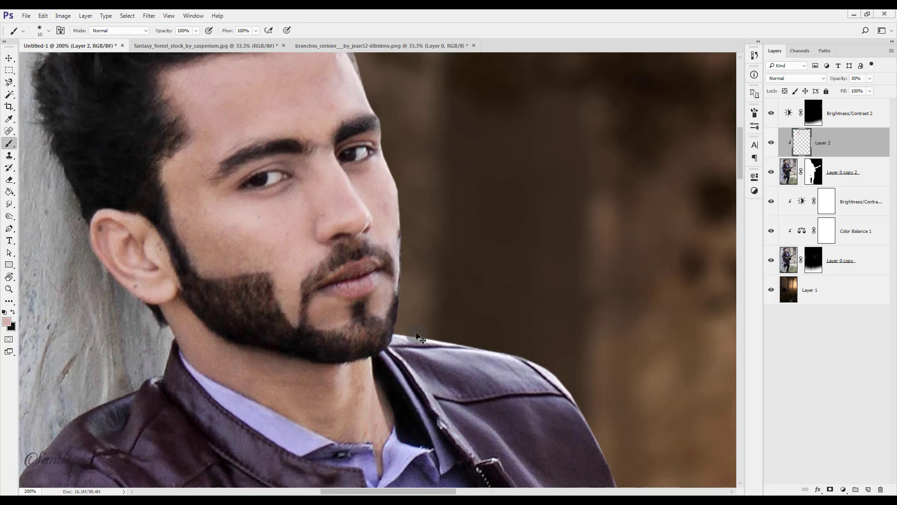
key(ctrl+minus)
key(ctrl+0)
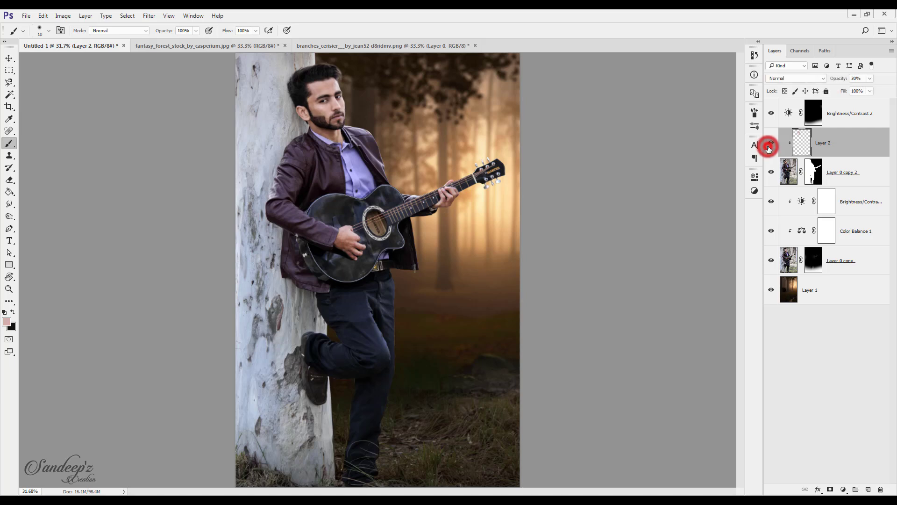
drag(834, 79, 841, 82)
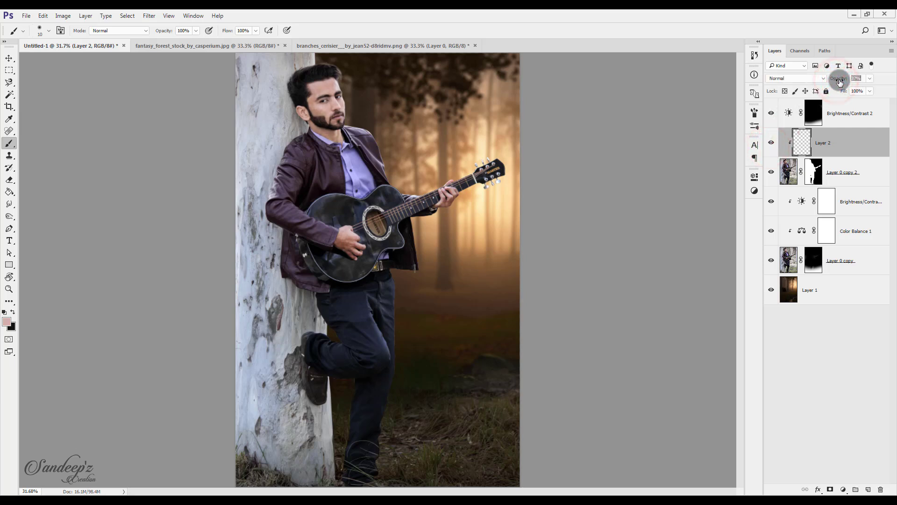
click(771, 142)
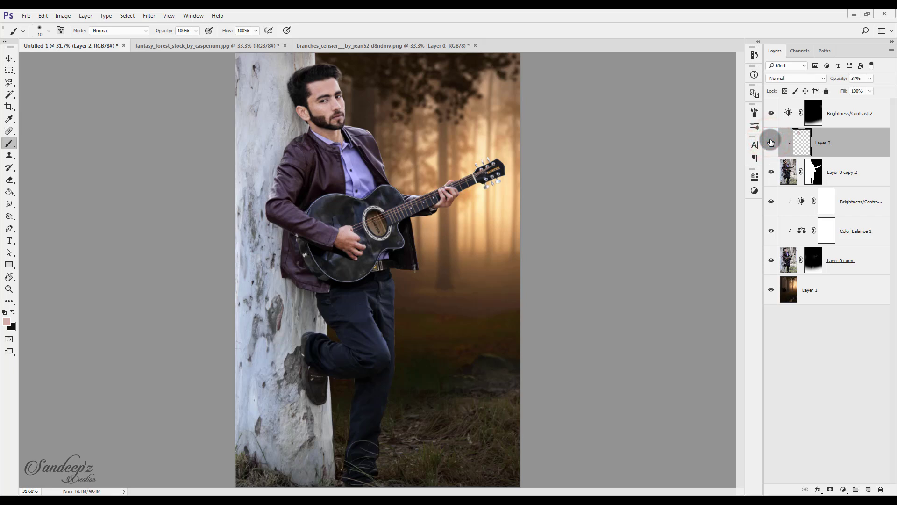
click(871, 122)
Add a Color Lookup 1 layer with the DropBlues.3DL LUT and compare before and after.
click(843, 490)
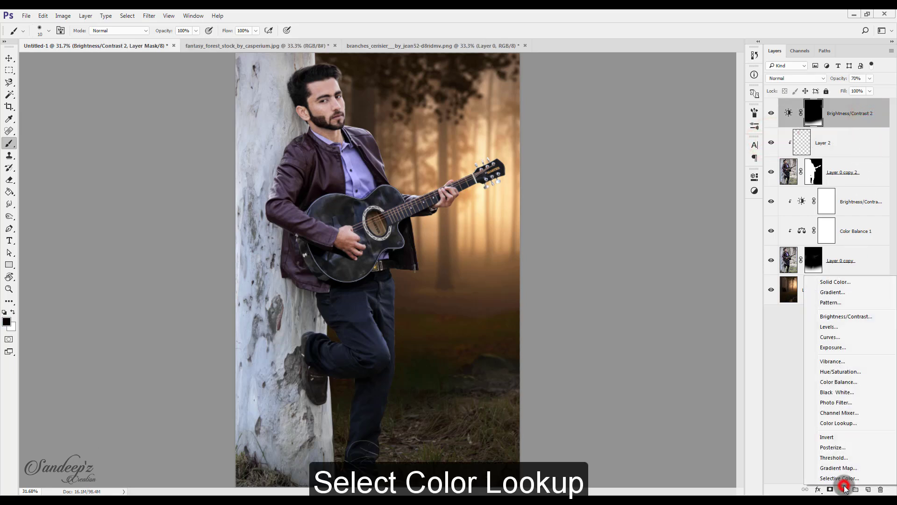
click(839, 422)
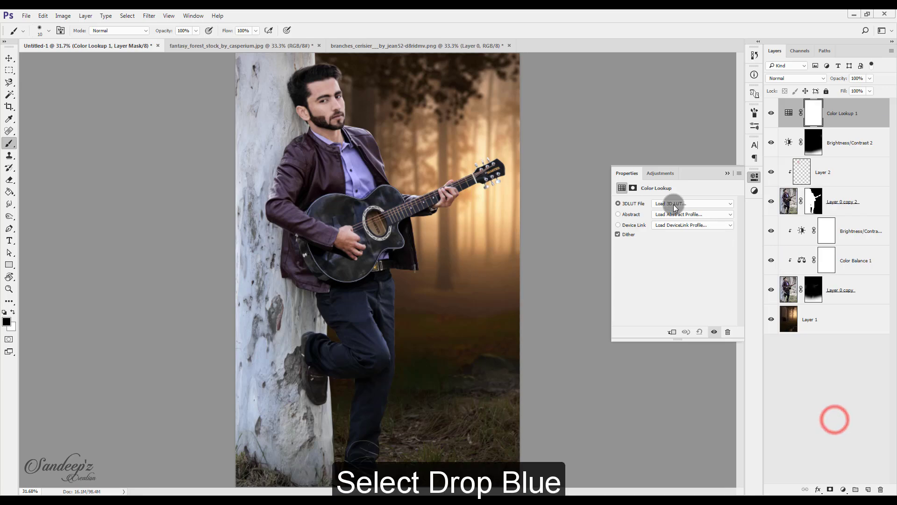
click(673, 203)
click(669, 292)
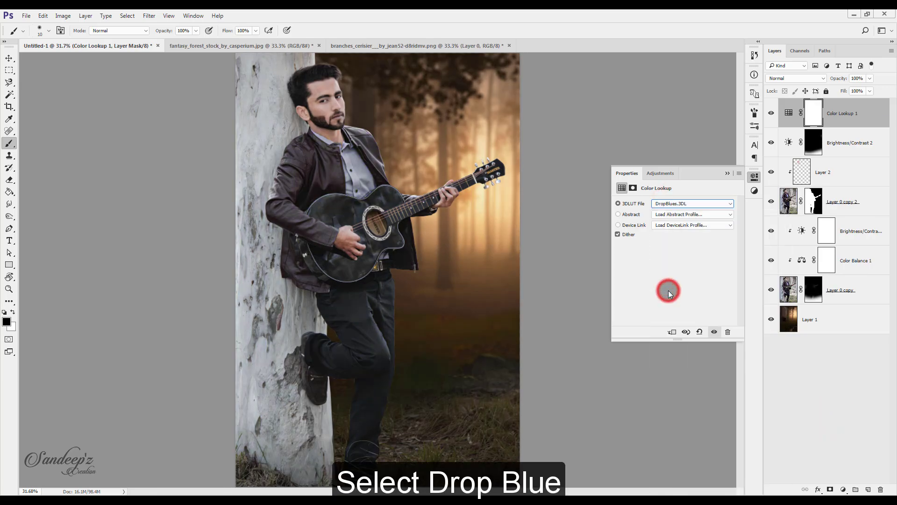
click(725, 173)
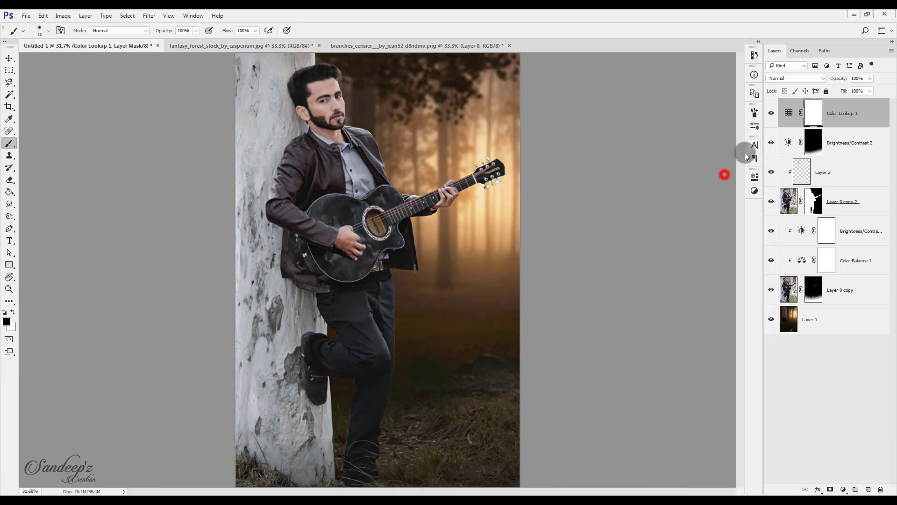
click(770, 117)
click(770, 117)
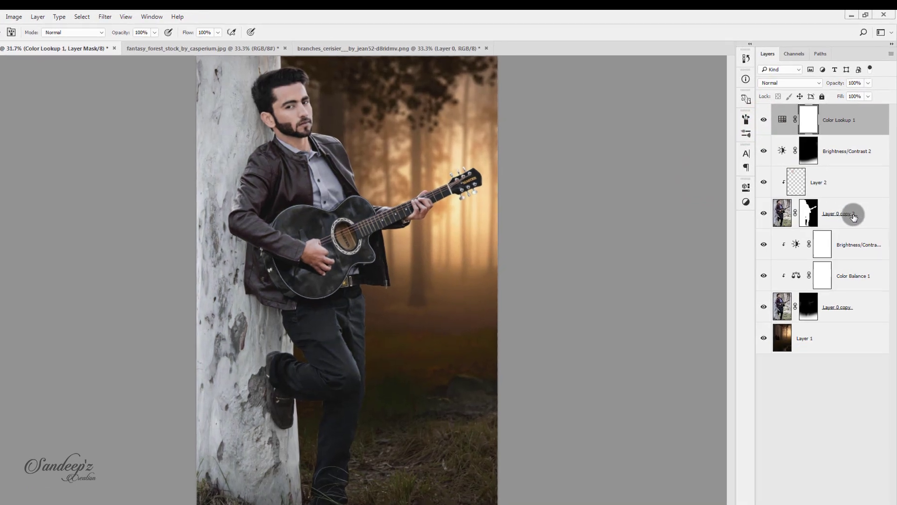
Add an Inner Shadow to Layer 0 copy 2 and rough in its opacity, blend, distance and size.
right_click(863, 201)
click(785, 126)
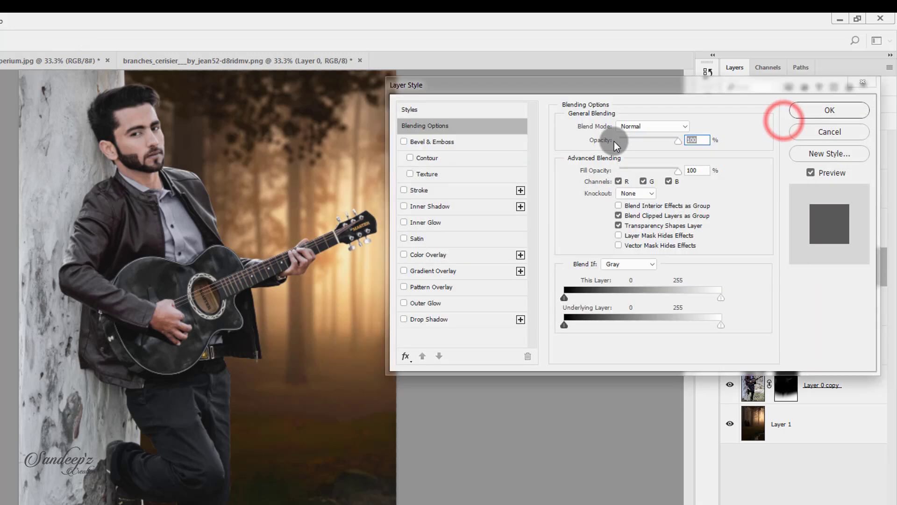
click(425, 208)
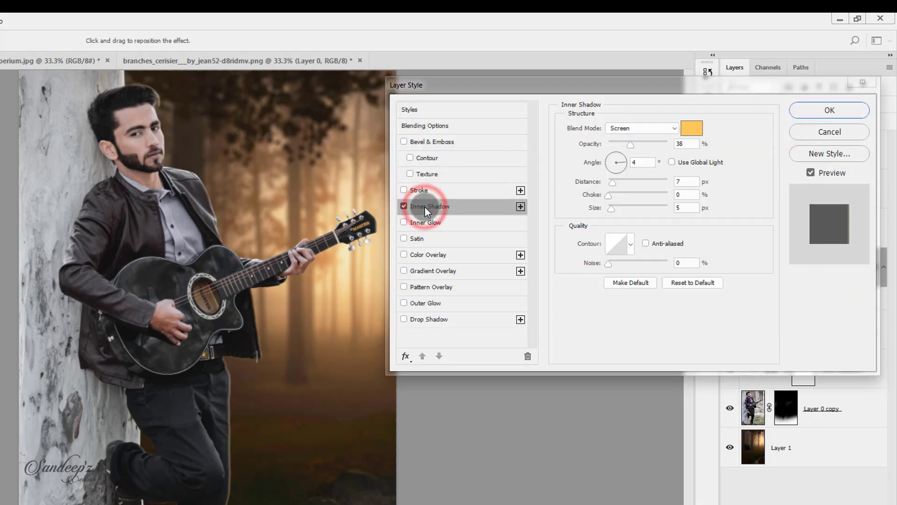
drag(629, 143, 651, 142)
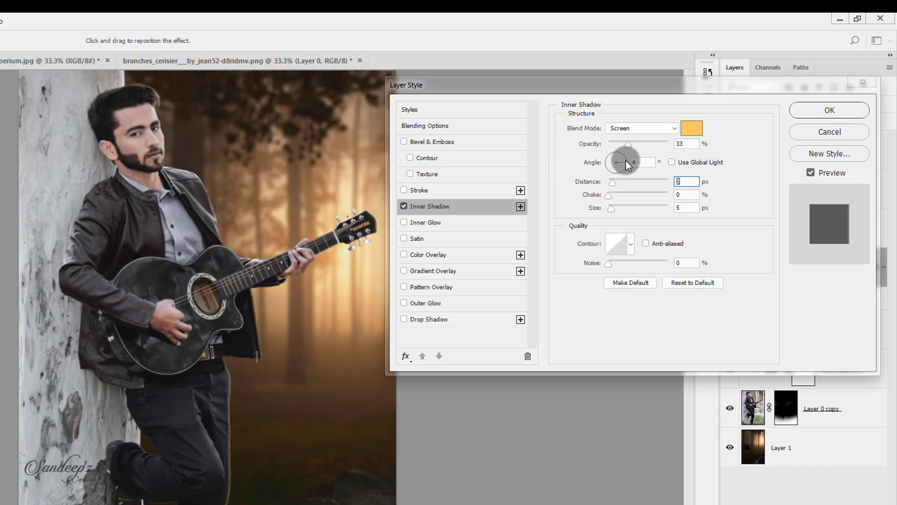
click(640, 129)
click(640, 221)
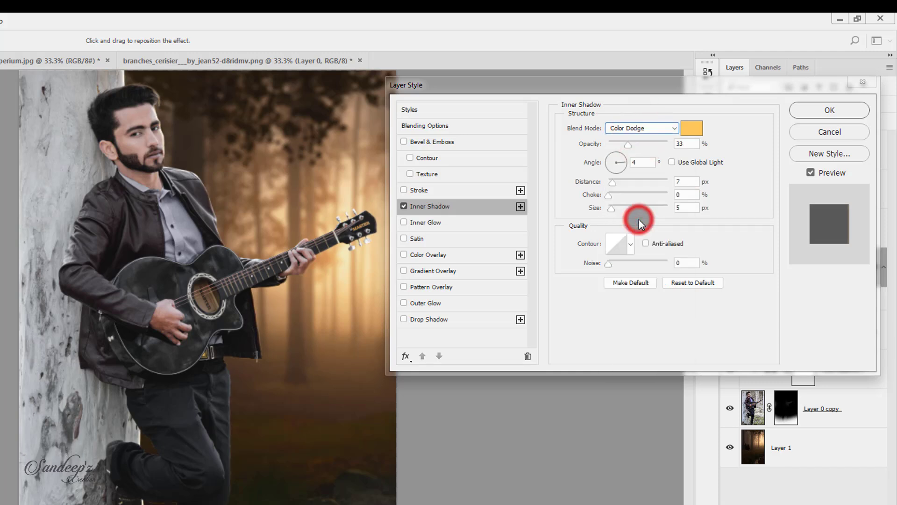
key(Up)
key(Up)
key(Up)
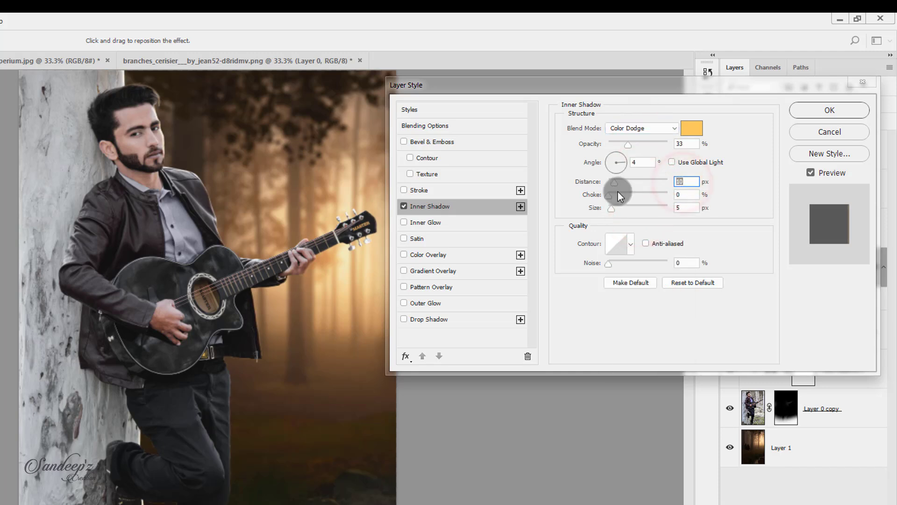
drag(612, 213, 601, 209)
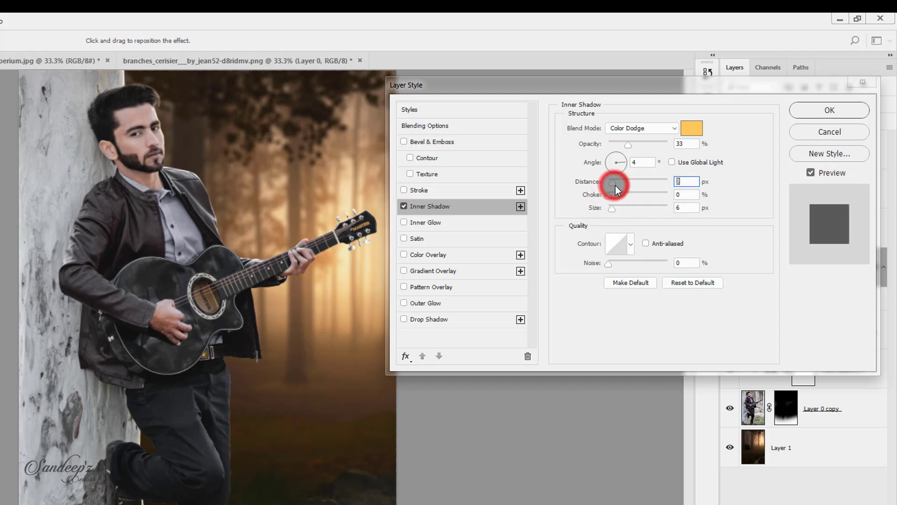
drag(621, 184, 614, 186)
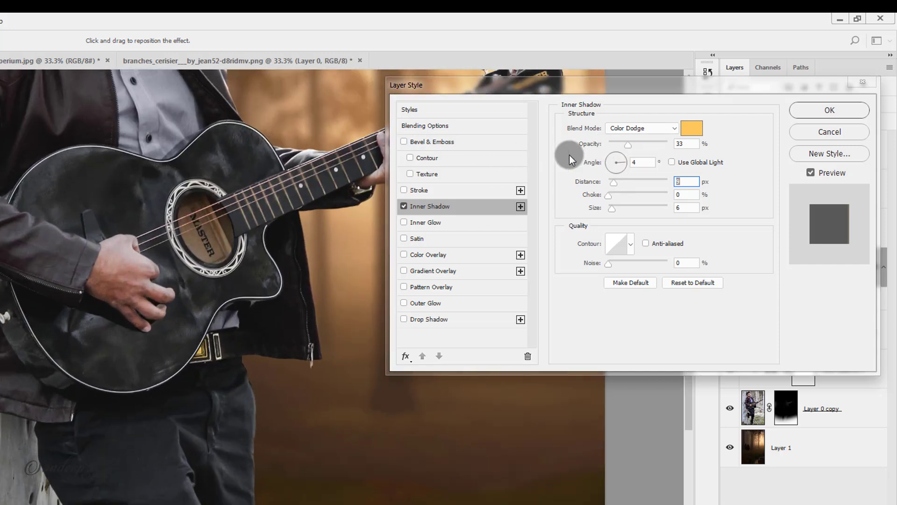
Finalise the inner shadow as Screen at 15° angle, 6 px distance and 6 px size.
click(256, 214)
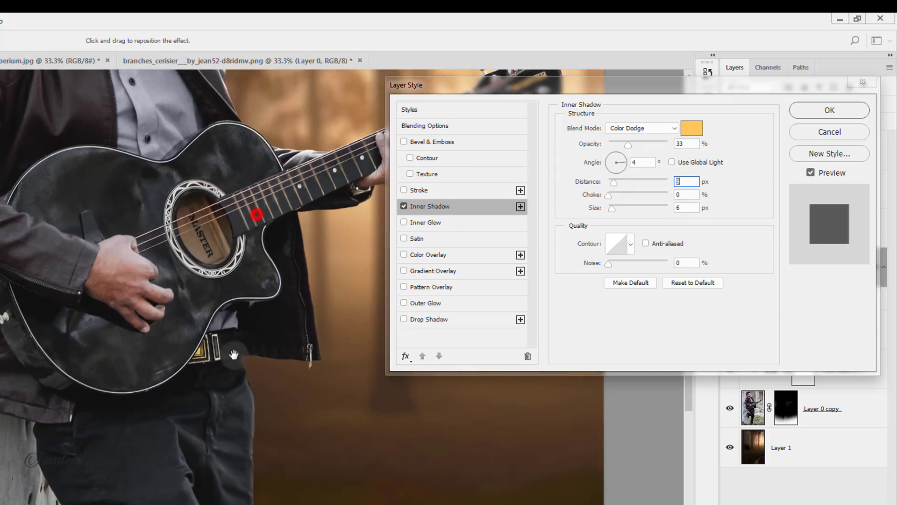
text(9)
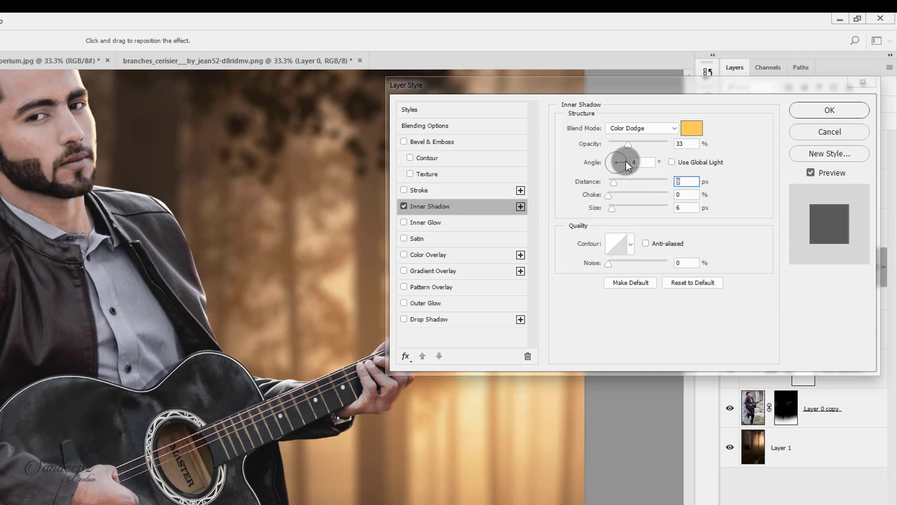
click(625, 161)
click(360, 391)
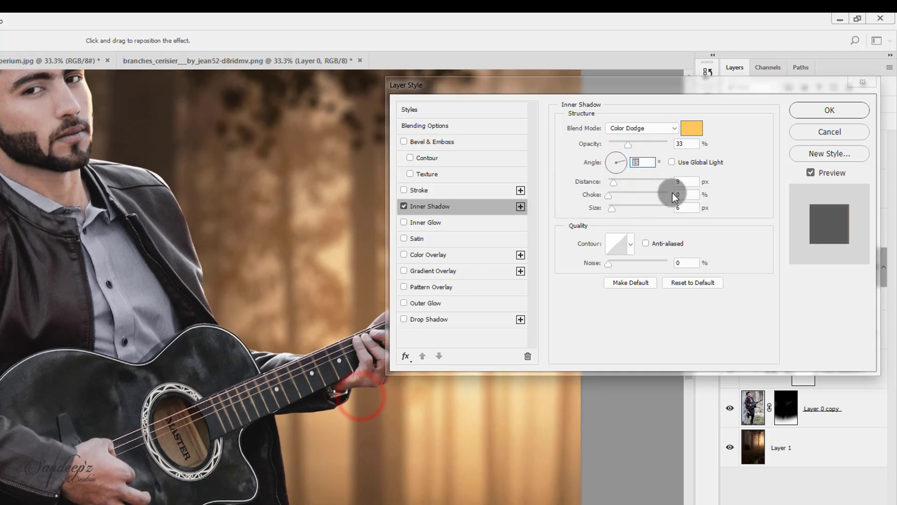
click(685, 183)
text(1)
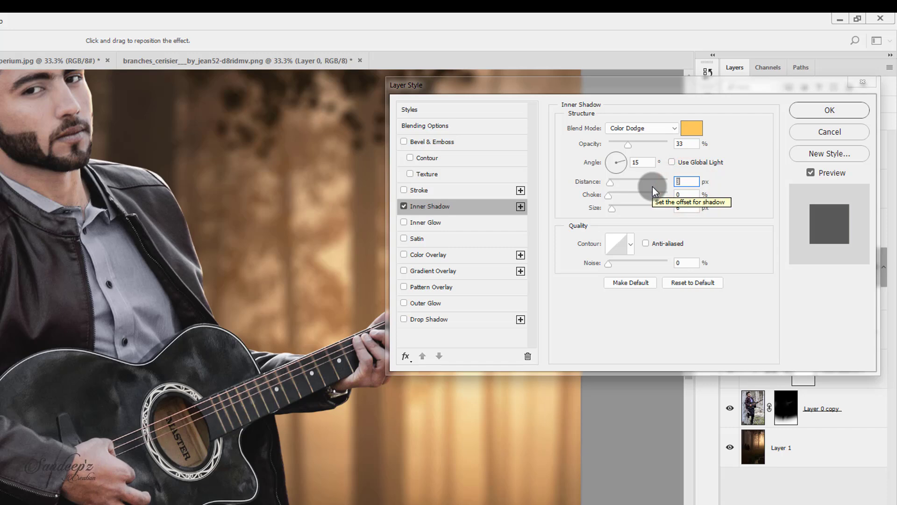
drag(310, 360, 295, 278)
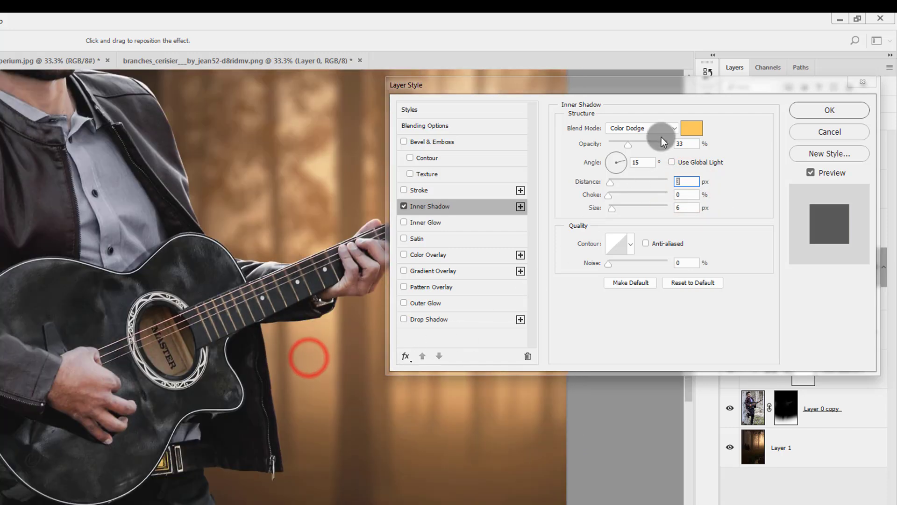
click(652, 129)
click(628, 212)
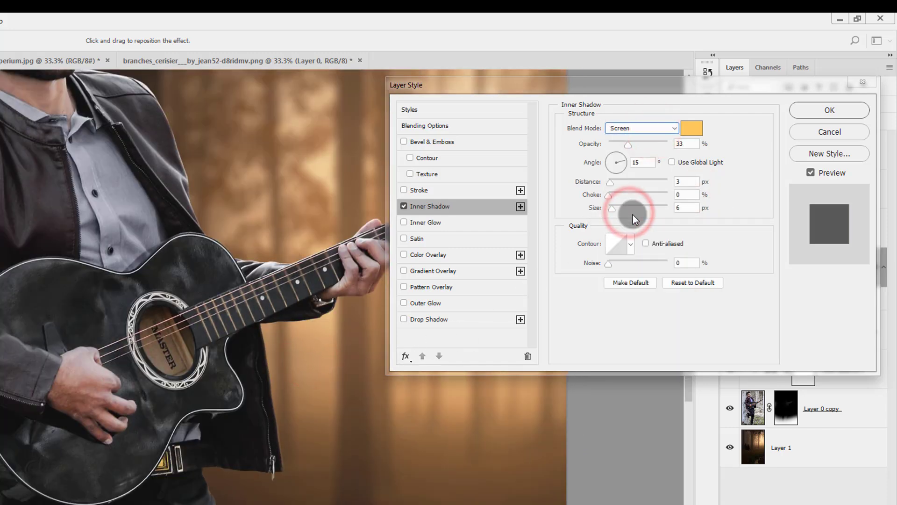
double_click(678, 181)
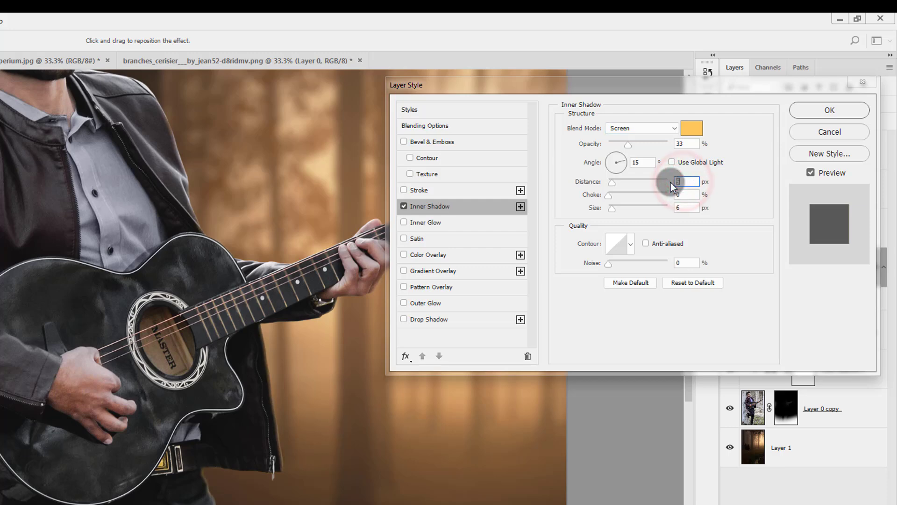
double_click(685, 208)
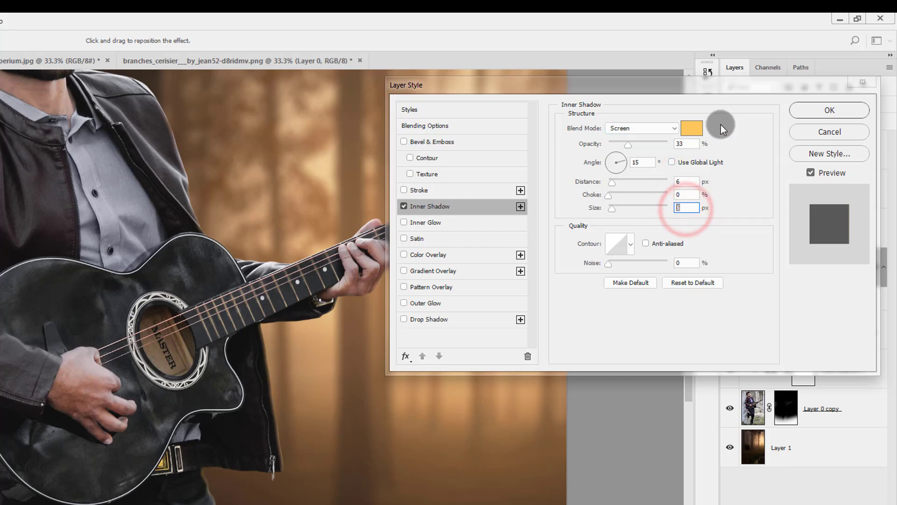
key(ctrl+minus)
key(ctrl+minus)
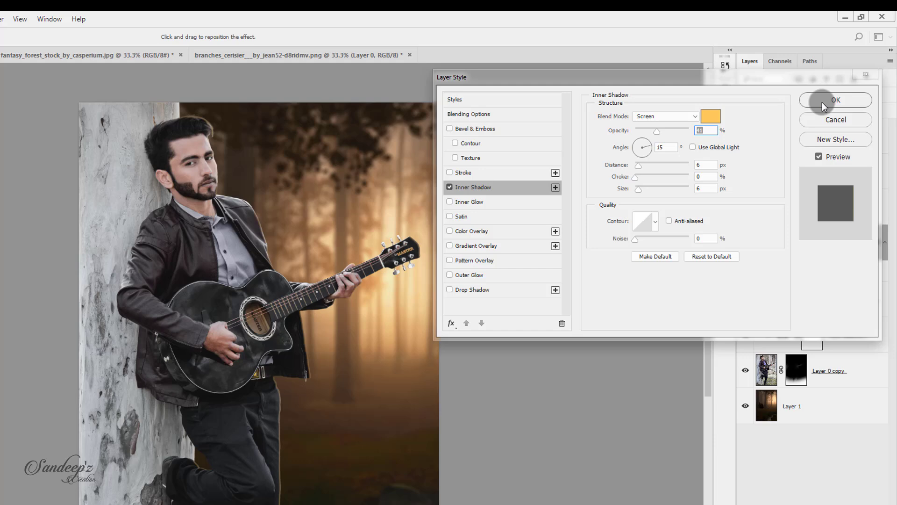
click(829, 110)
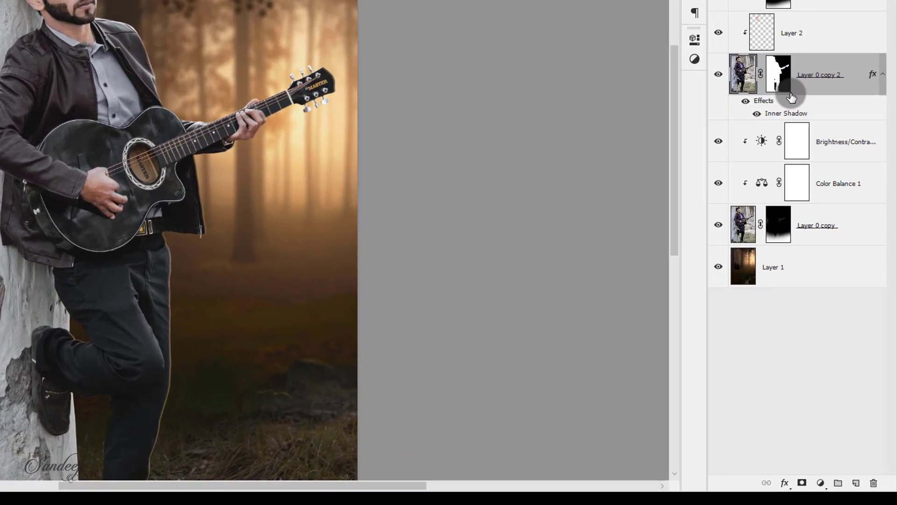
Convert the inner shadow effect into its own separate layer.
right_click(790, 126)
click(792, 377)
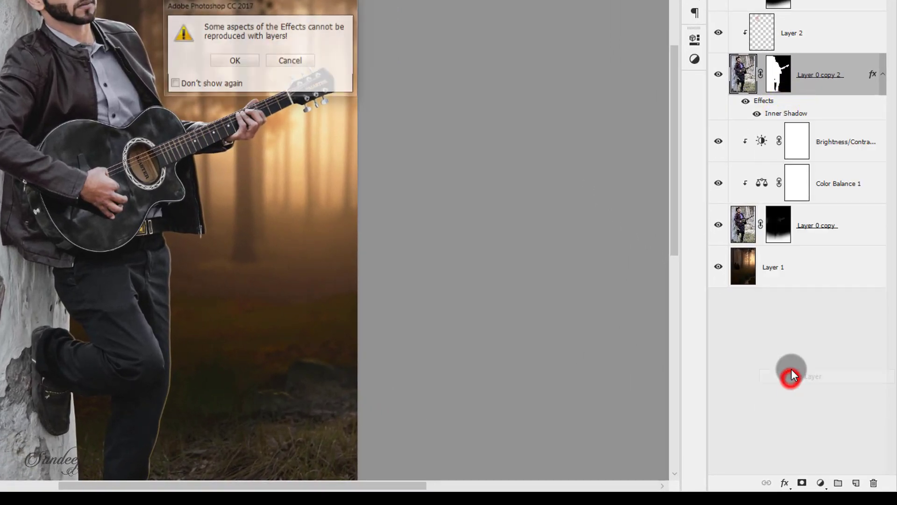
click(242, 63)
key(ctrl+minus)
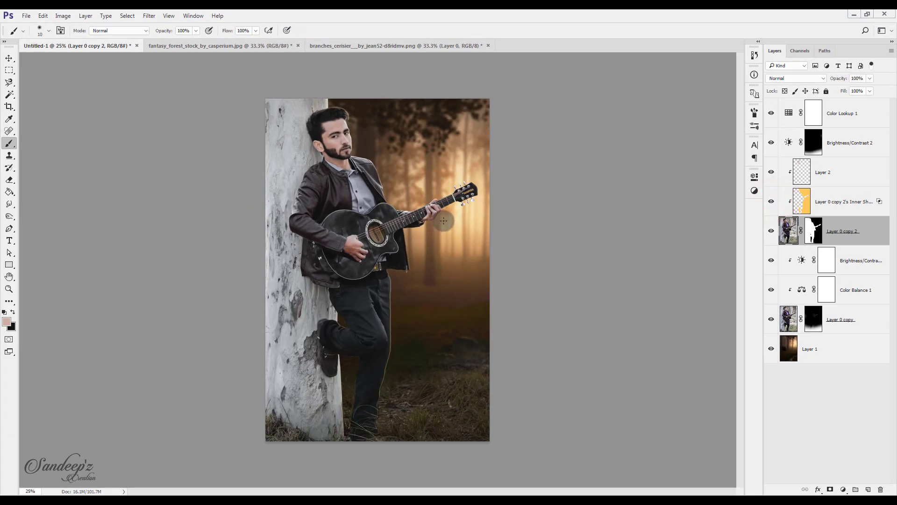
Try a larger, lower-opacity eraser stroke across the guitarist's legs, then undo it.
click(10, 179)
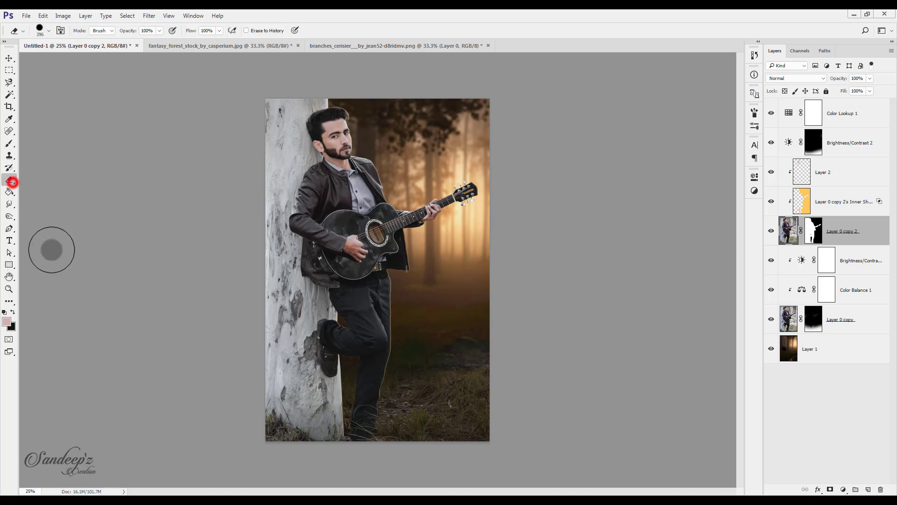
click(432, 432)
key(bracketright)
drag(136, 31, 130, 33)
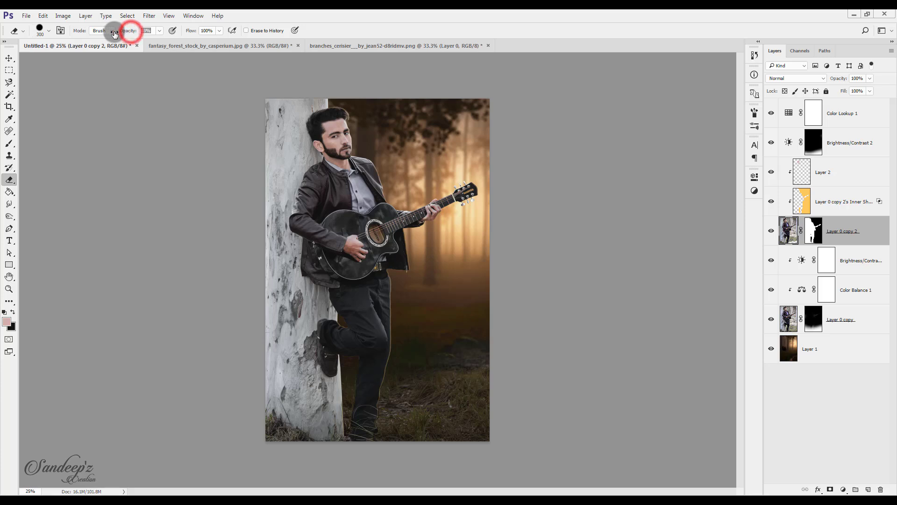
key(bracketright)
key(bracketright)
key(bracketright)
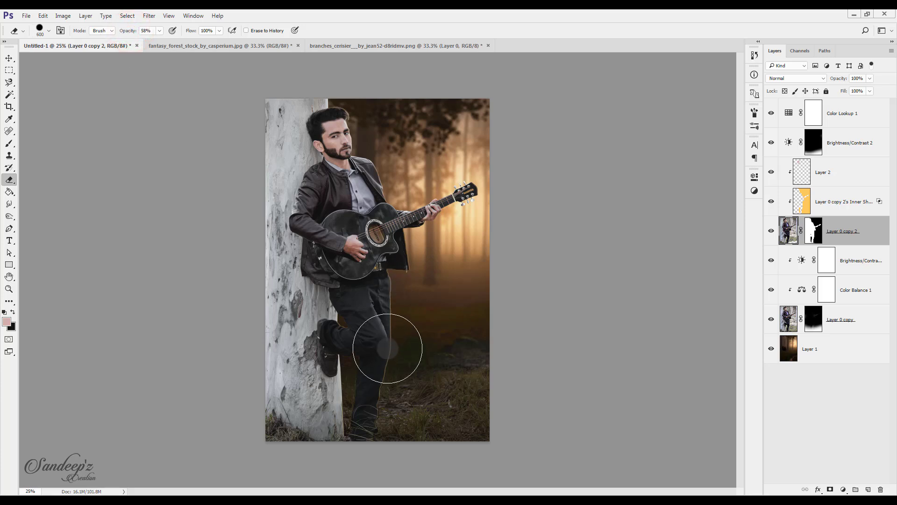
drag(387, 353, 381, 367)
click(43, 16)
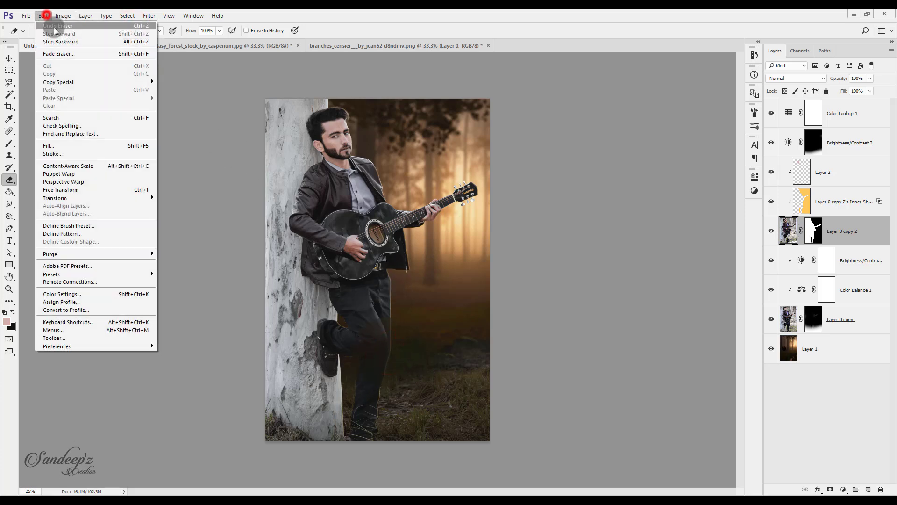
click(57, 41)
On the separated inner shadow layer, erase the glow near the legs at 31% opacity.
click(834, 202)
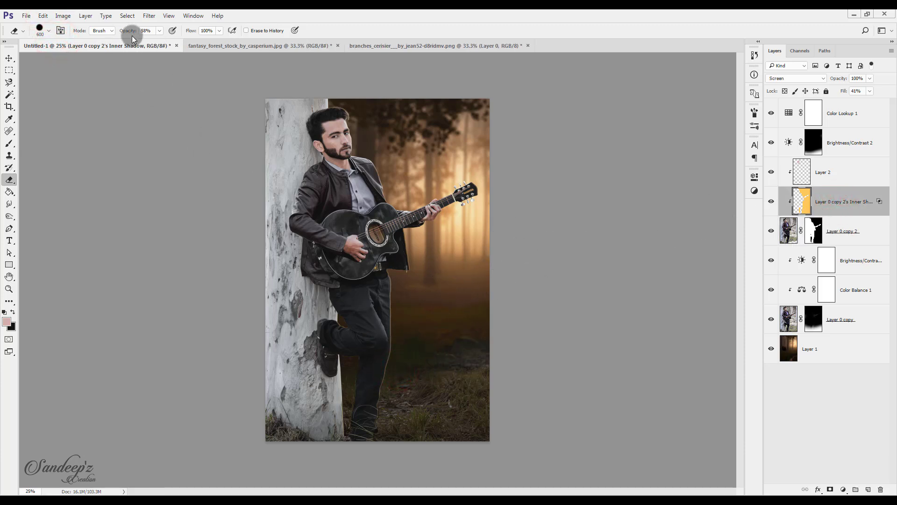
drag(126, 31, 119, 32)
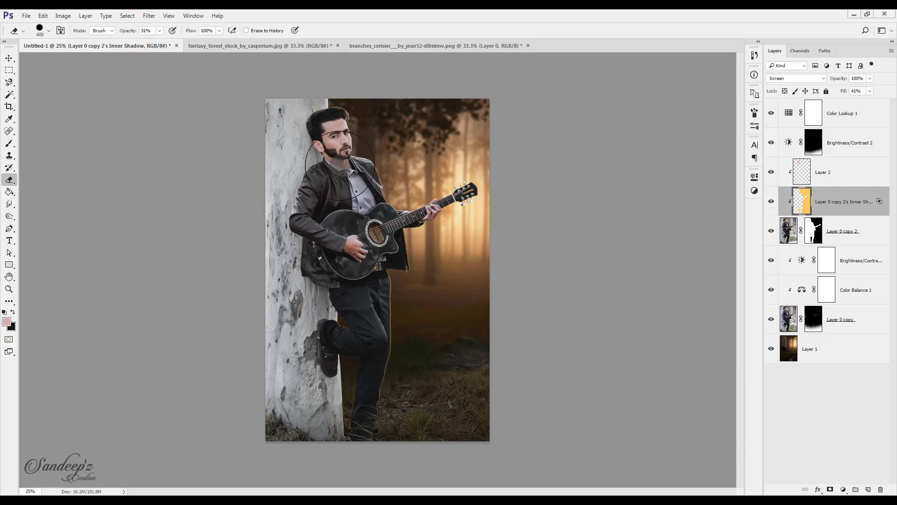
drag(391, 354, 385, 380)
drag(419, 313, 424, 276)
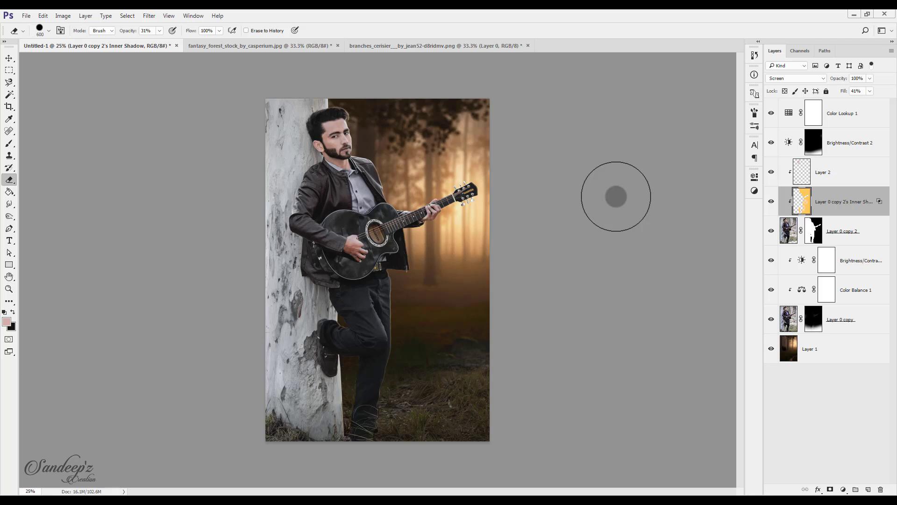
Group the layers from Color Lookup 1 down through Layer 0 copy into Group 1.
click(856, 119)
ctrl+shift+click(841, 318)
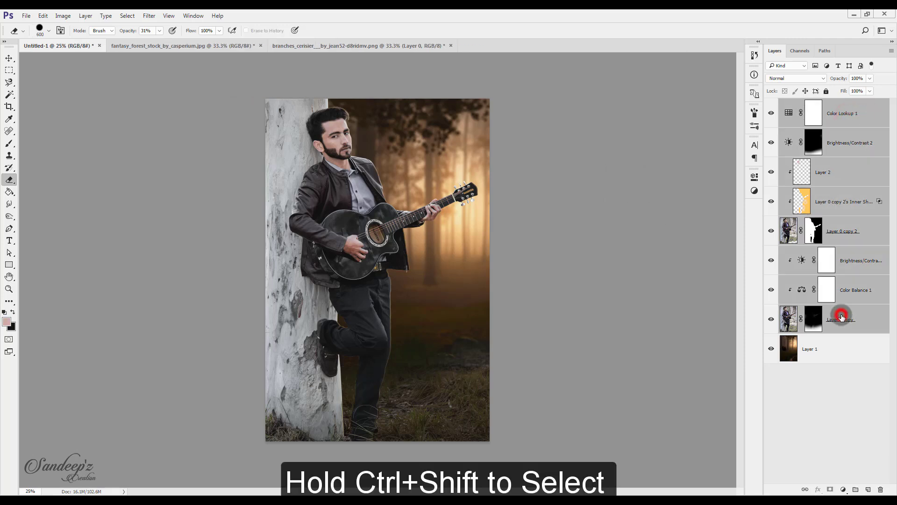
key(ctrl+g)
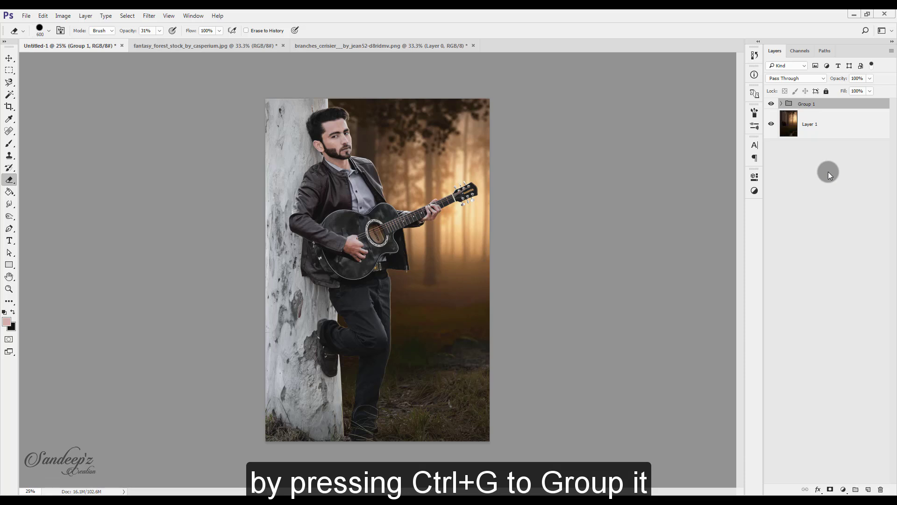
click(844, 489)
click(782, 415)
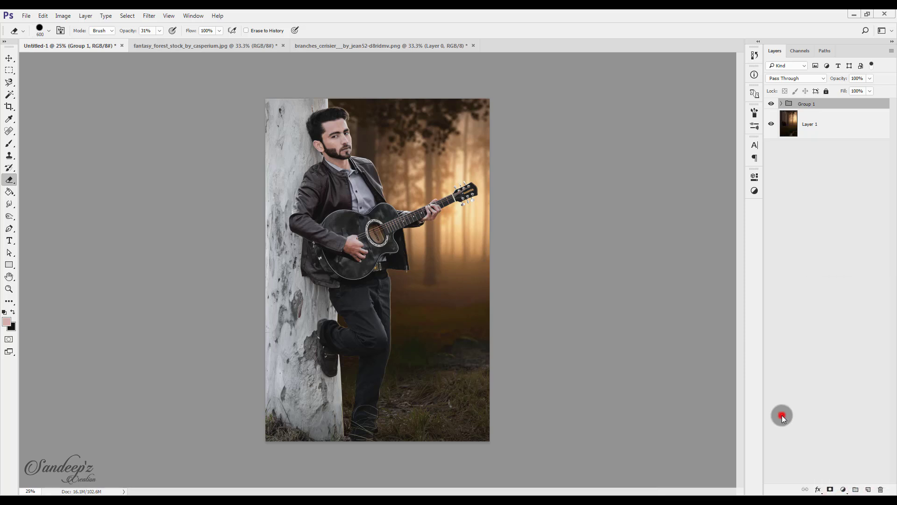
Add a trial empty layer above Group 1 and switch to the brush, then delete it.
click(868, 490)
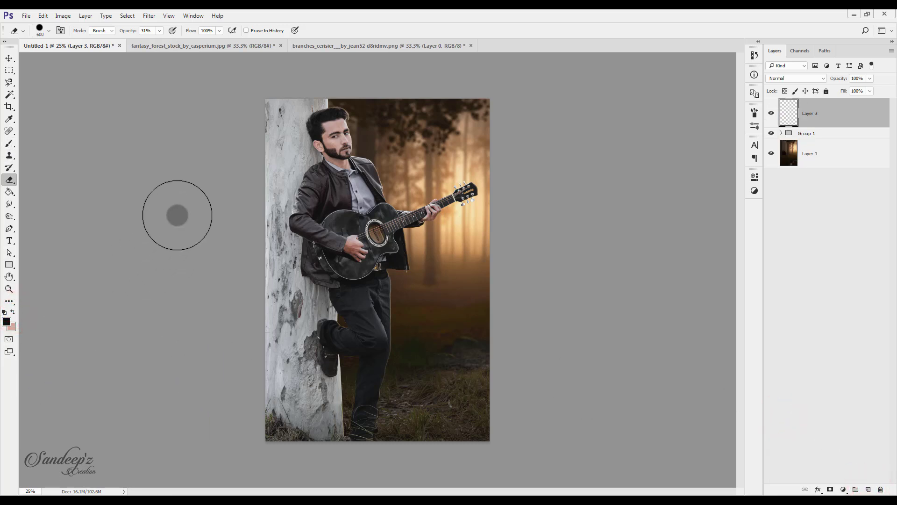
key(ctrl+minus)
key(bracketright)
key(bracketright)
key(bracketright)
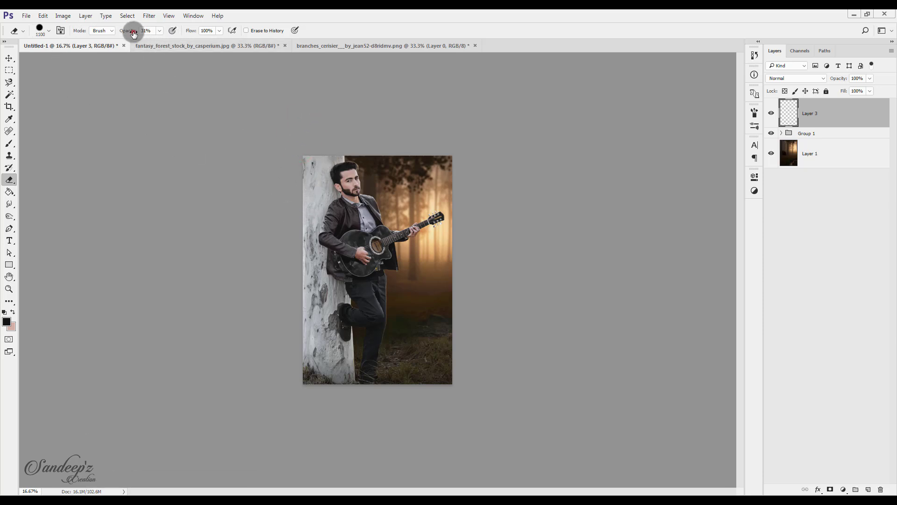
click(10, 144)
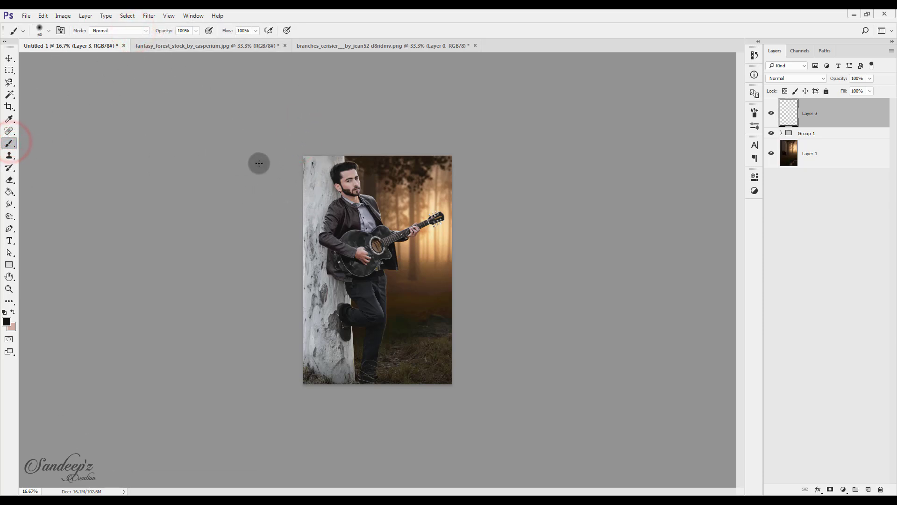
key(Delete)
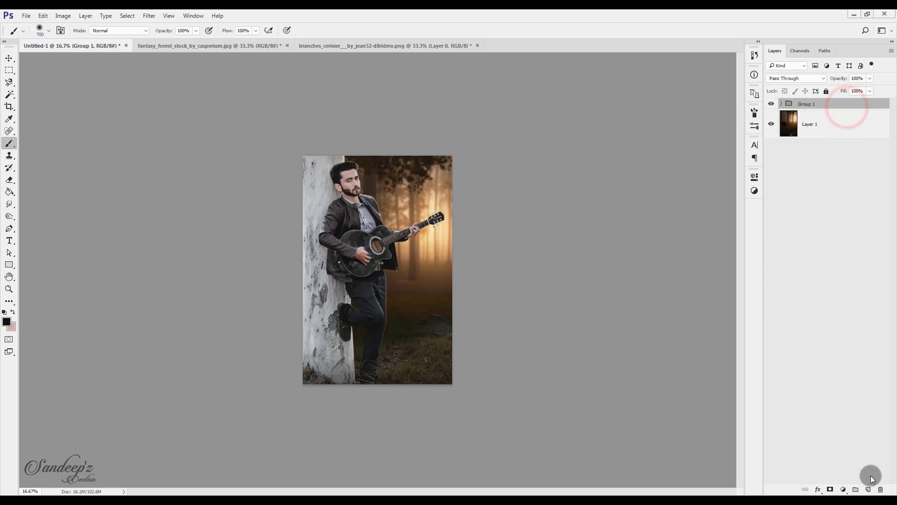
On a new Layer 3, paint black shading down the tree trunk's left edge.
click(869, 489)
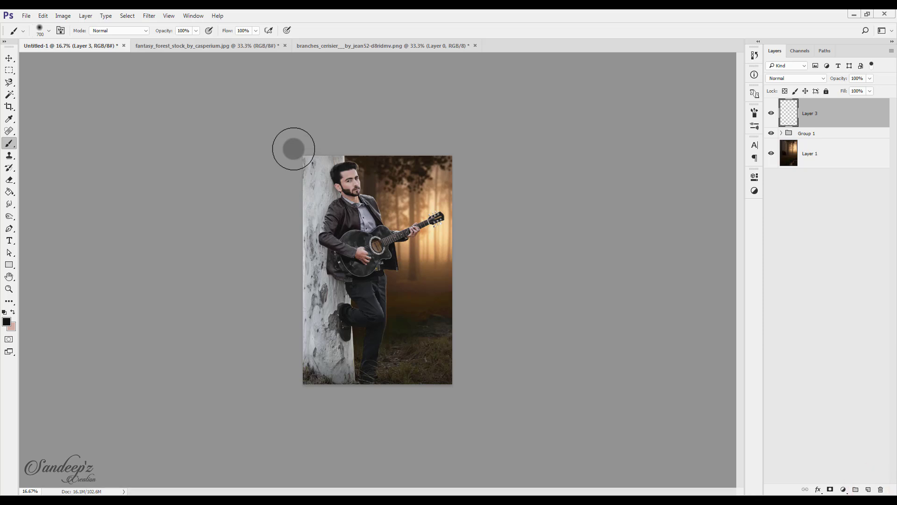
drag(294, 145, 311, 403)
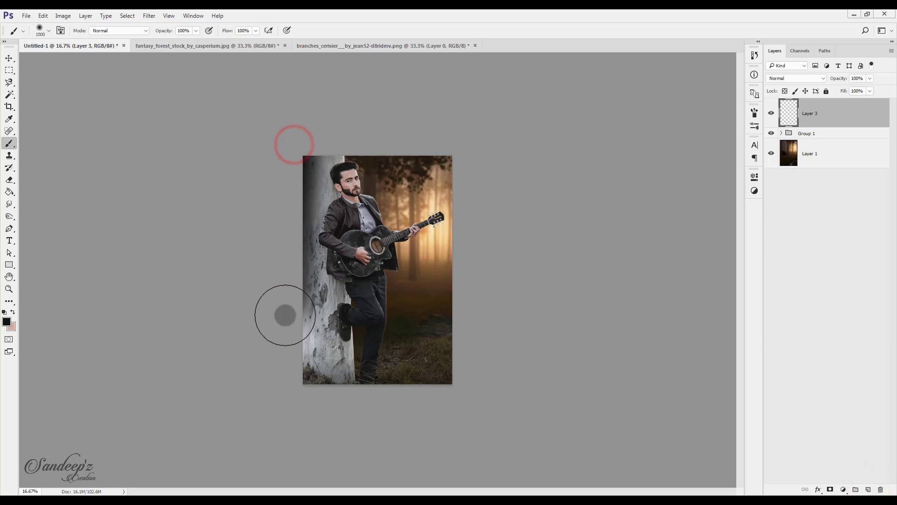
key(bracketright)
drag(297, 340, 295, 355)
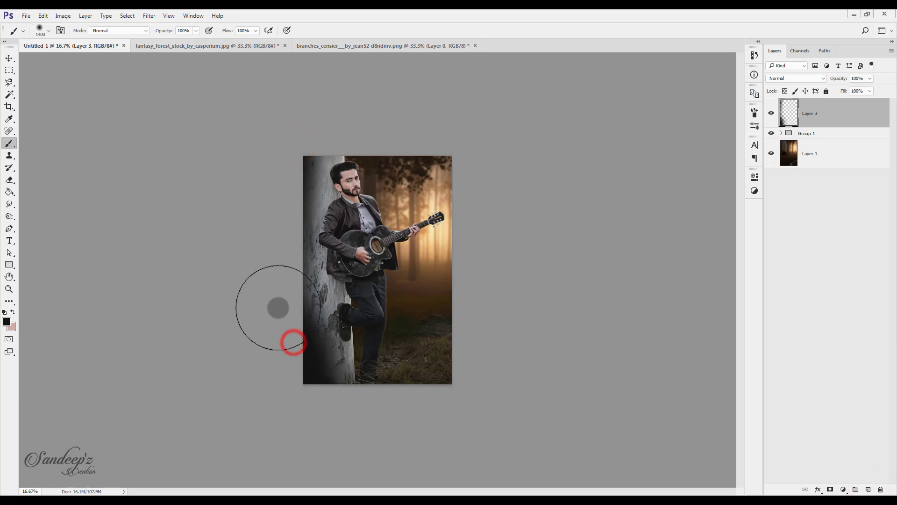
key(bracketright)
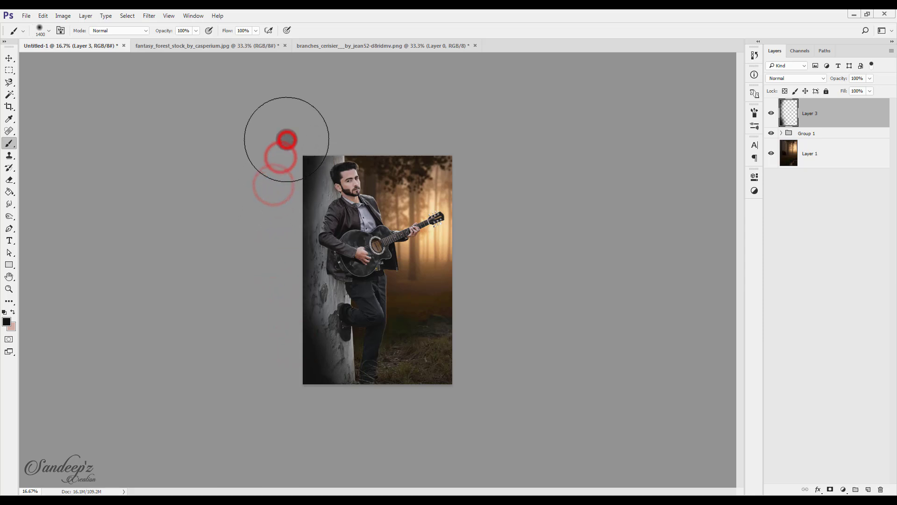
drag(273, 183, 292, 138)
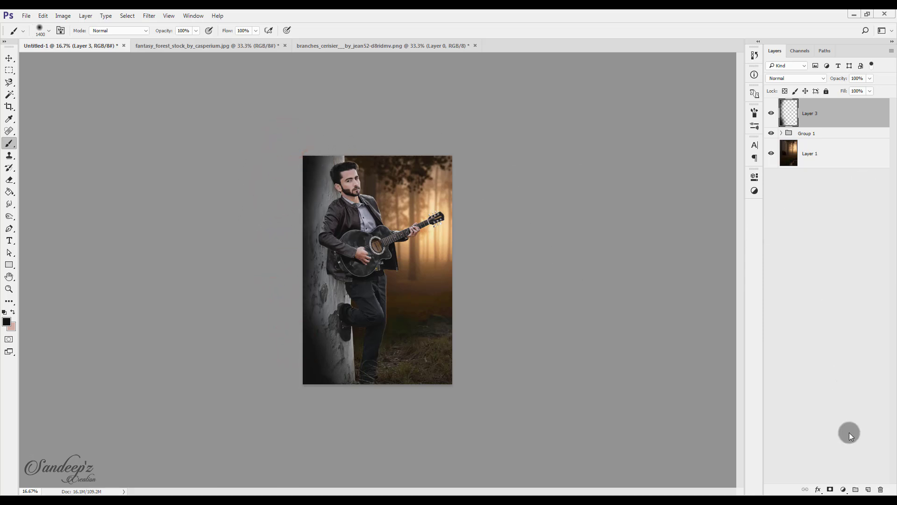
Clip Layer 3 to Group 1 and lower its opacity to 53%.
alt+click(817, 127)
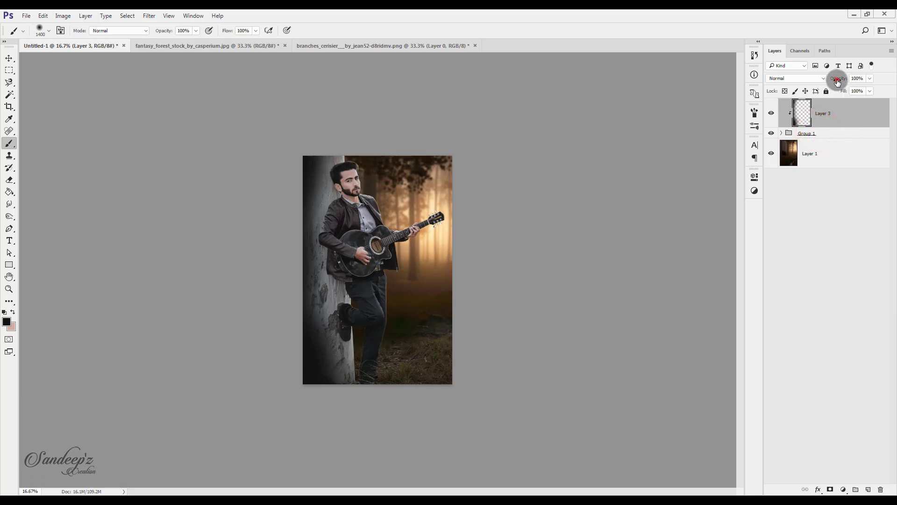
mouse_move(837, 78)
mouse_down()
mouse_move(722, 84)
mouse_move(746, 84)
mouse_up()
key(ctrl+0)
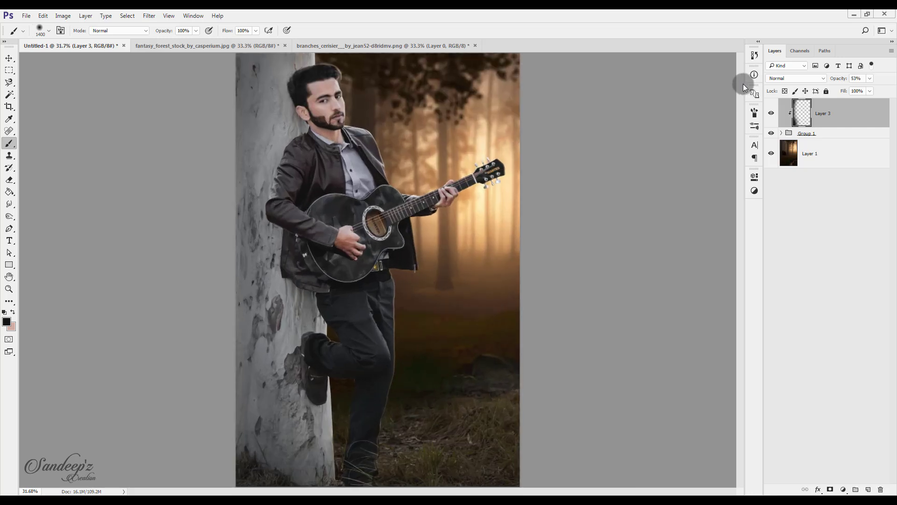
Add an empty layer above the Layer 1 forest and set the brush to paint white.
click(858, 165)
click(868, 489)
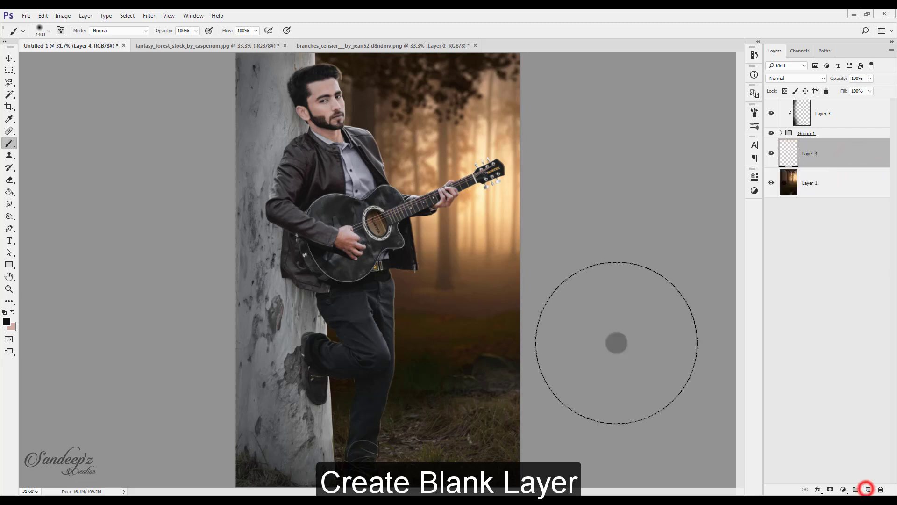
click(8, 142)
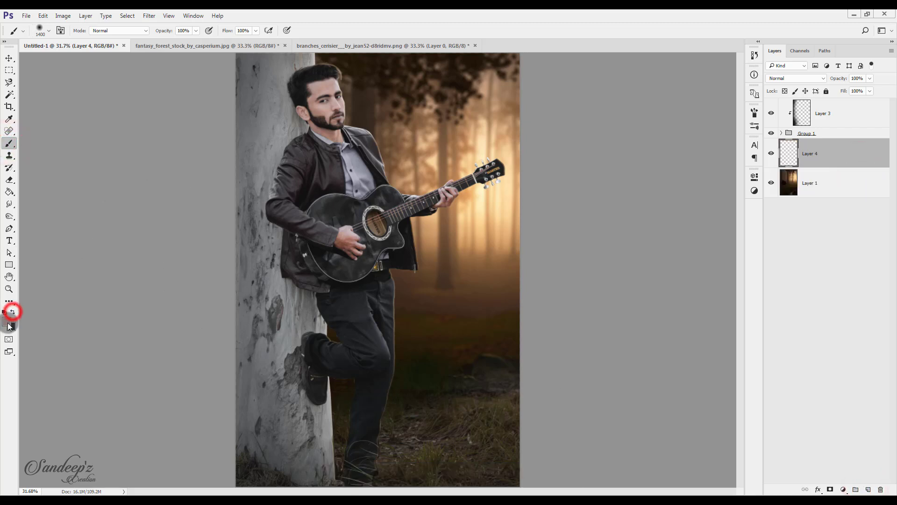
click(9, 325)
click(768, 70)
click(4, 312)
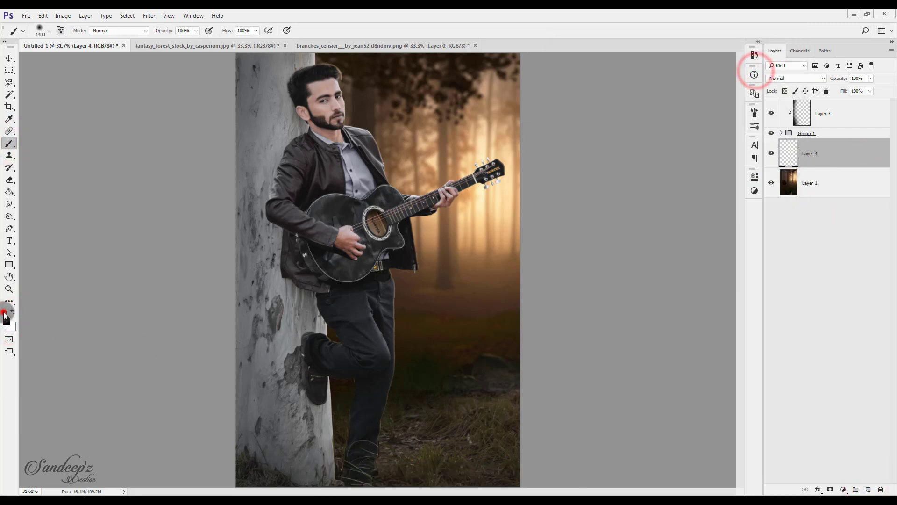
click(13, 312)
key(bracketleft)
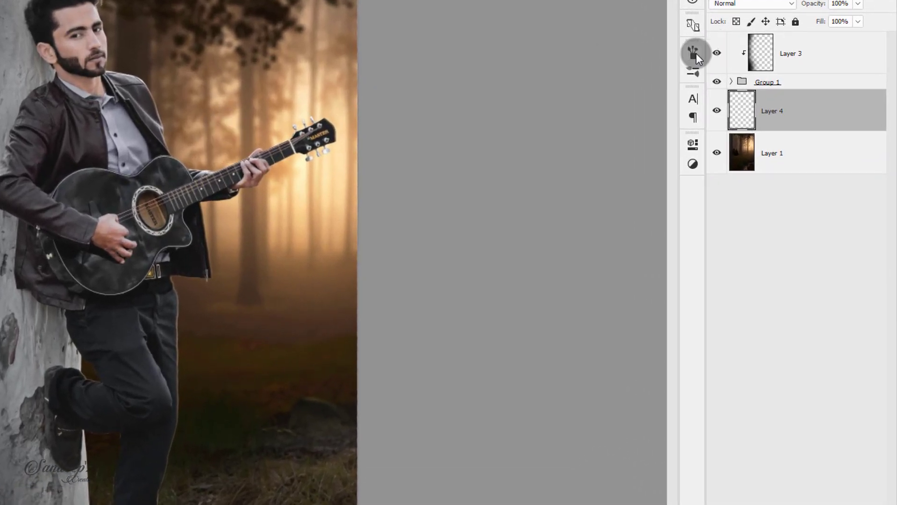
Make the brush tip 100% hard with wider dab spacing.
click(756, 113)
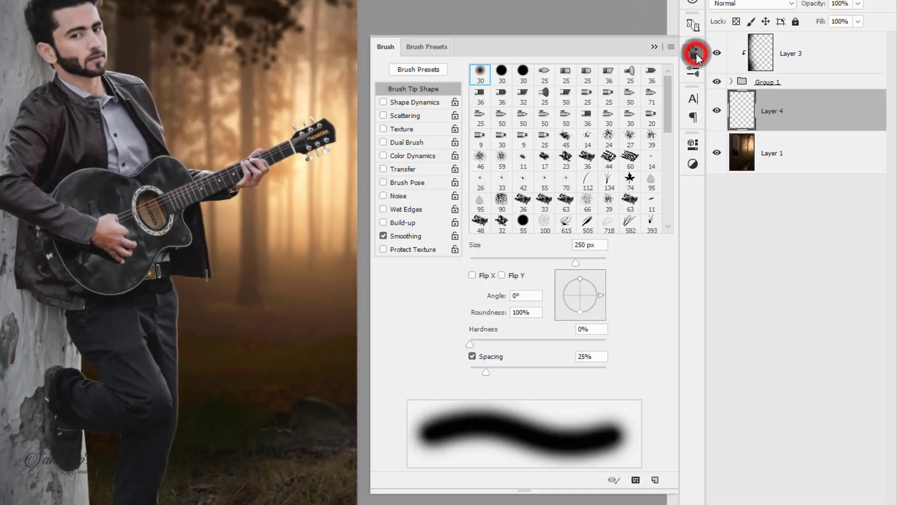
click(696, 53)
click(420, 88)
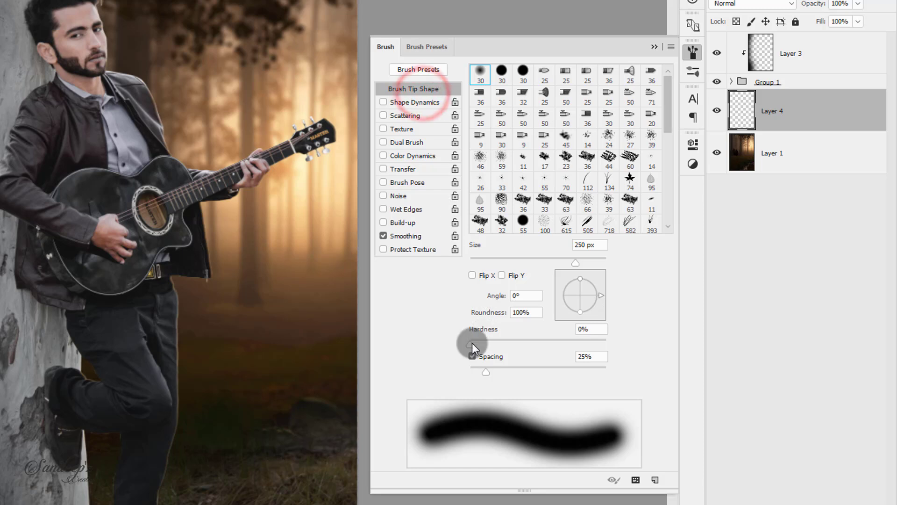
drag(472, 343, 621, 343)
drag(487, 374, 559, 375)
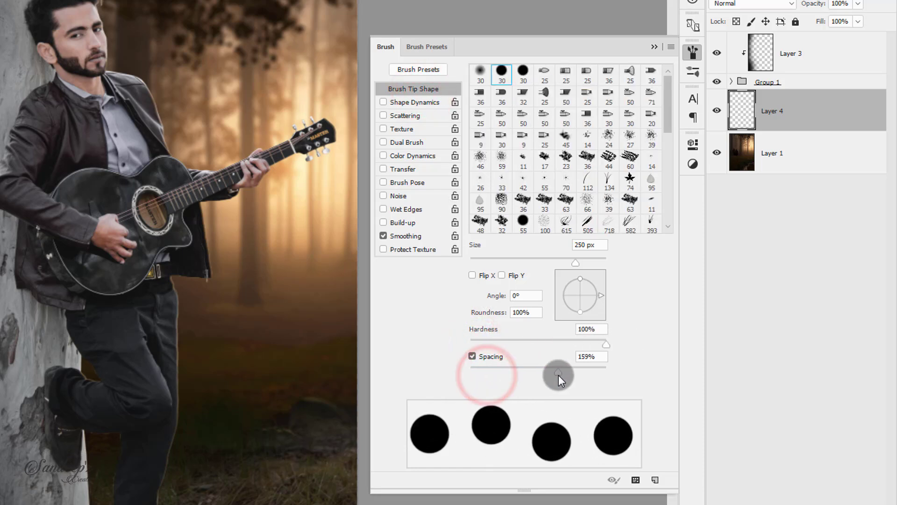
Enable Shape Dynamics size jitter and wide Scattering on the brush.
click(411, 102)
drag(471, 80, 565, 91)
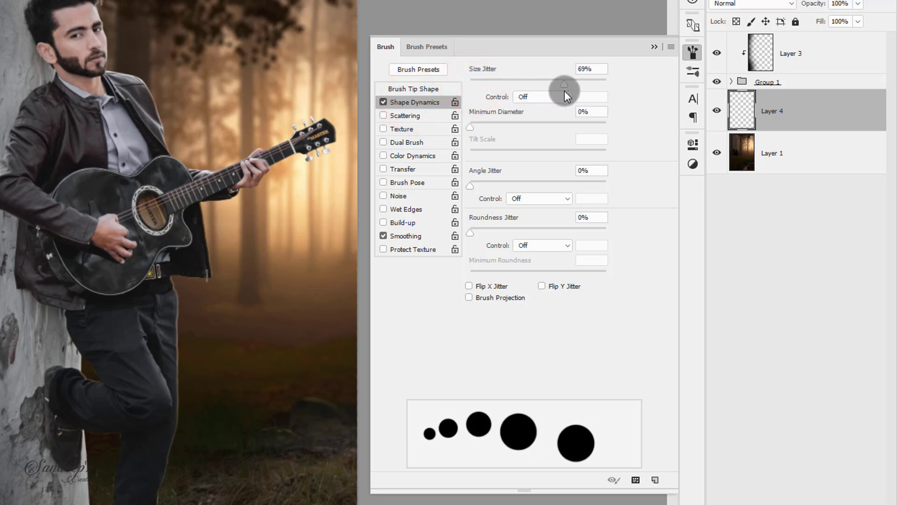
click(405, 120)
mouse_move(470, 84)
mouse_down()
mouse_move(560, 87)
mouse_move(535, 89)
mouse_up()
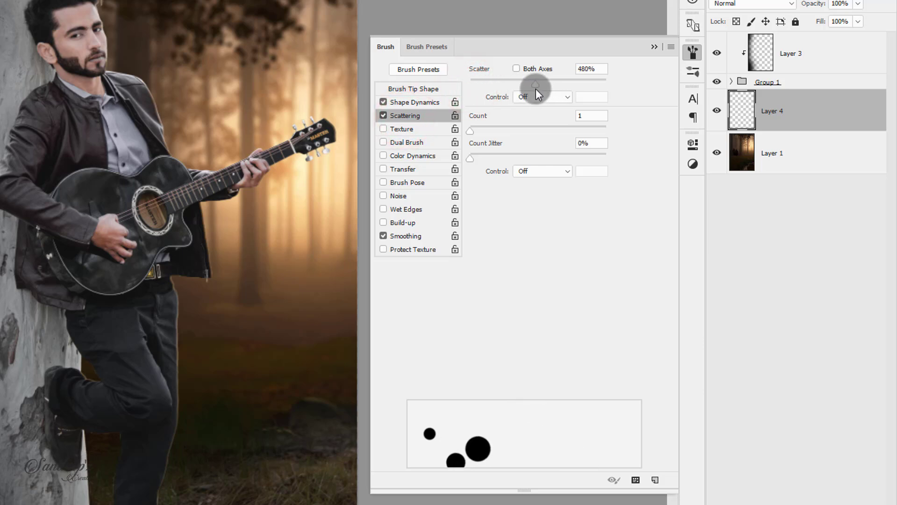
Set brush spacing to 137% and add 94% opacity jitter through Transfer.
click(414, 88)
mouse_move(557, 371)
mouse_down()
mouse_move(543, 371)
mouse_move(551, 374)
mouse_up()
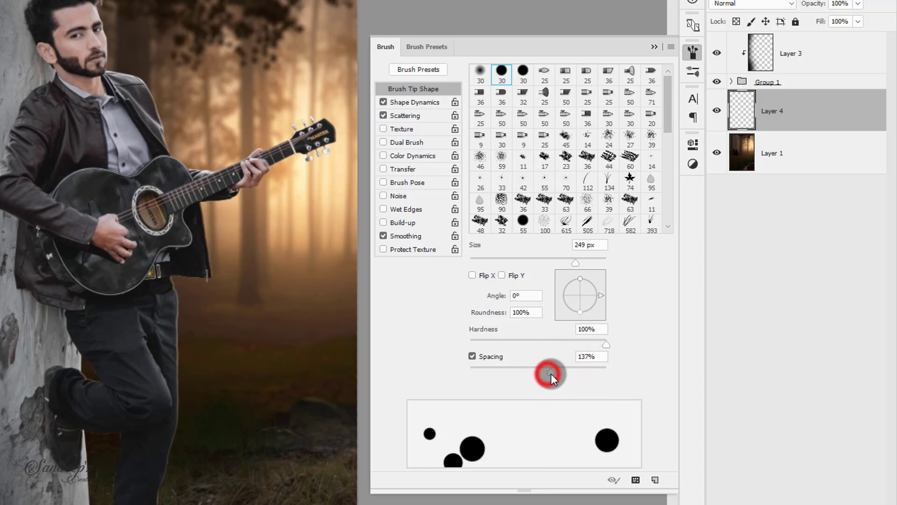
click(400, 169)
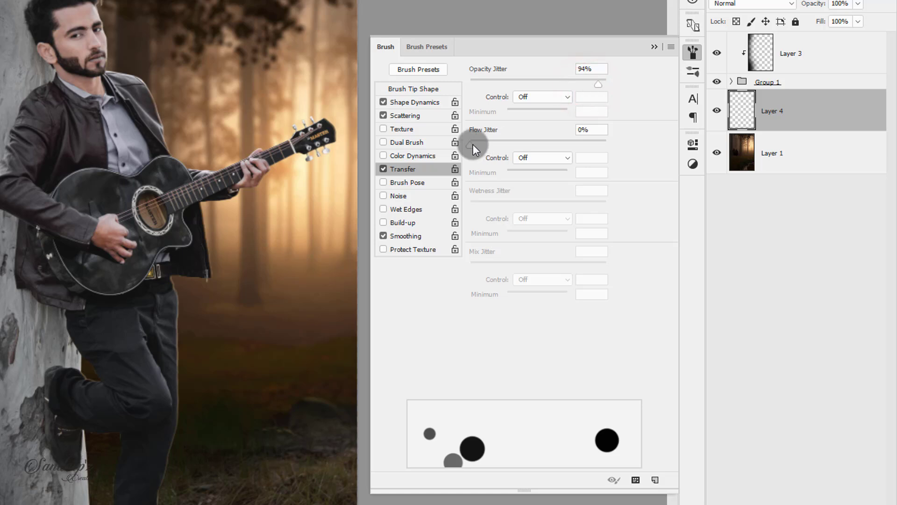
drag(470, 144, 542, 143)
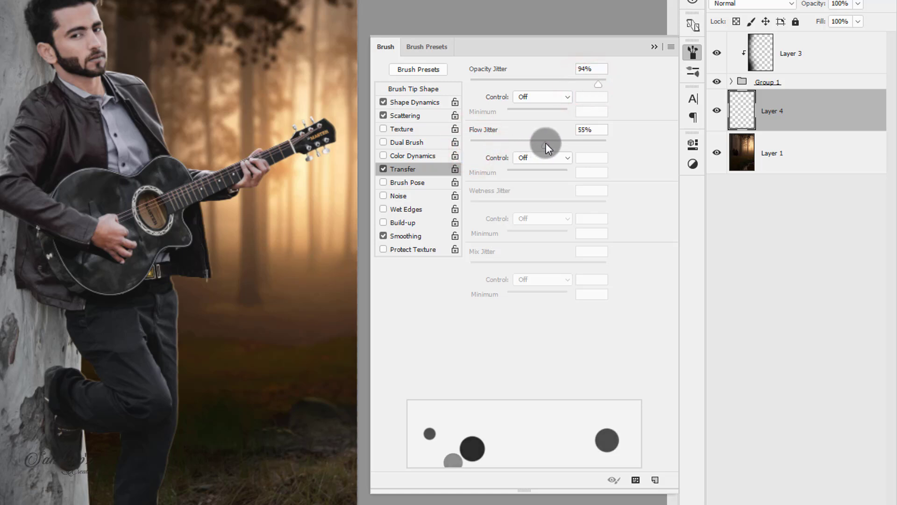
click(654, 47)
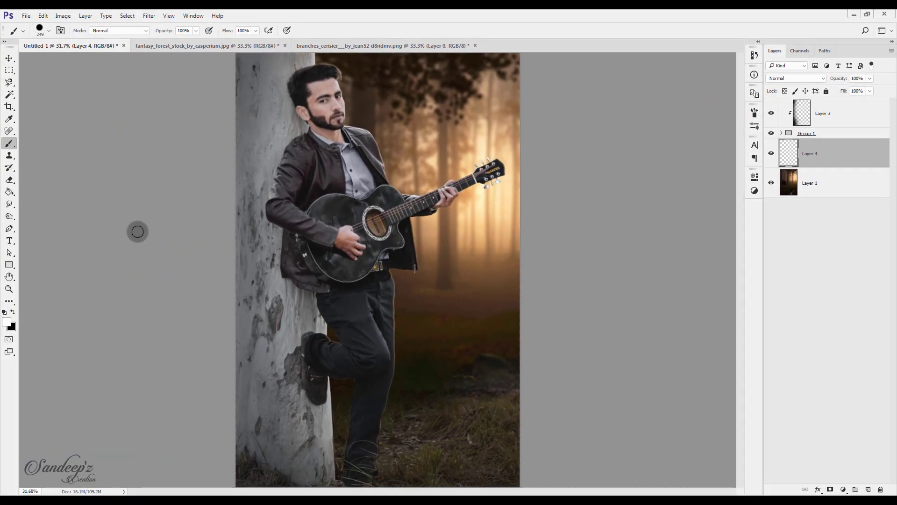
key(bracketright)
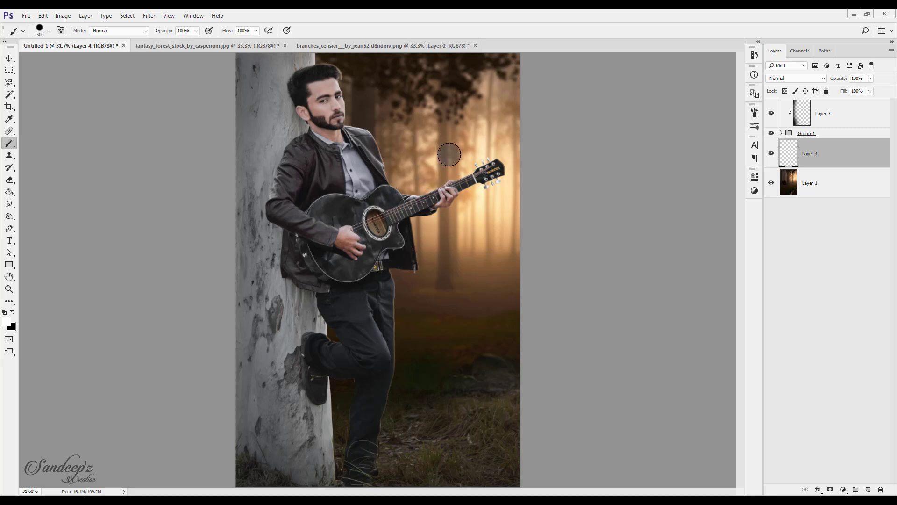
Test a couple of white bokeh dabs beside the guitar, then undo them.
click(484, 148)
key(bracketright)
key(bracketright)
click(465, 241)
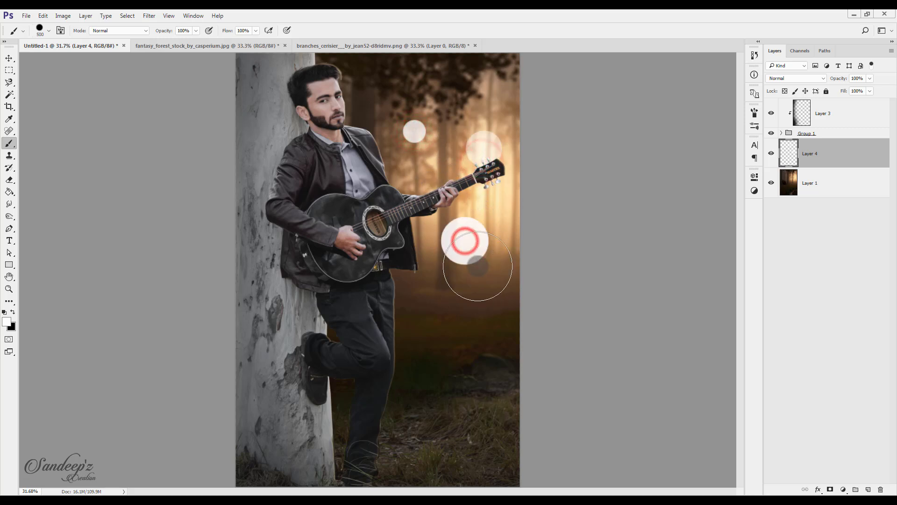
key(ctrl+z)
key(ctrl+z)
key(ctrl+z)
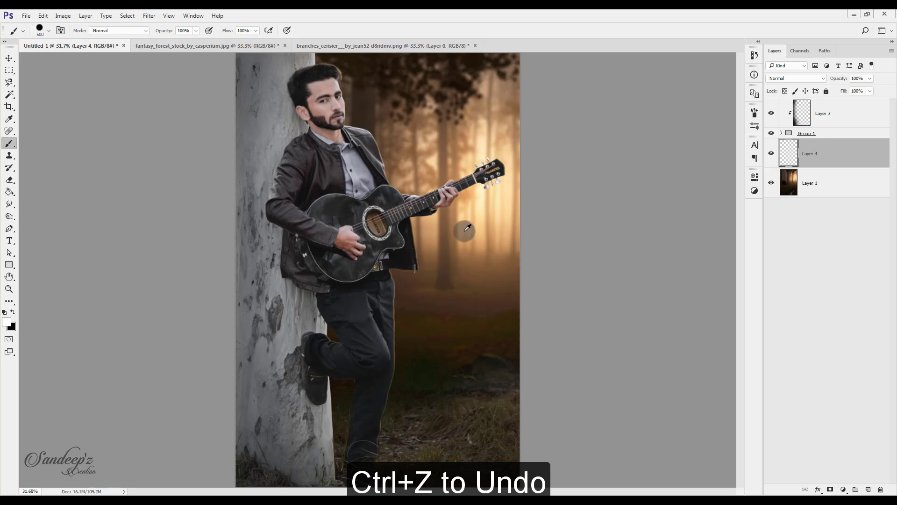
Set scatter to 475%, shrink the brush, and try a bokeh trail stroke before undoing it.
click(754, 113)
click(554, 157)
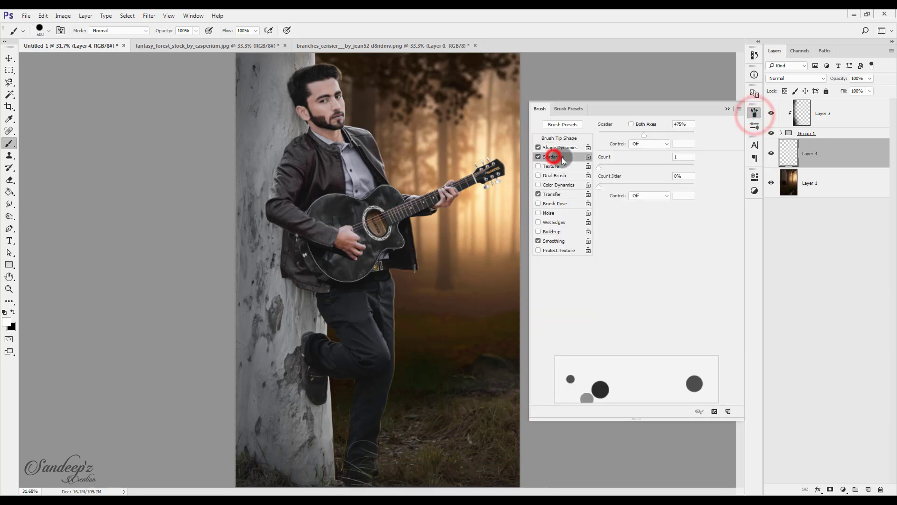
drag(598, 173, 600, 173)
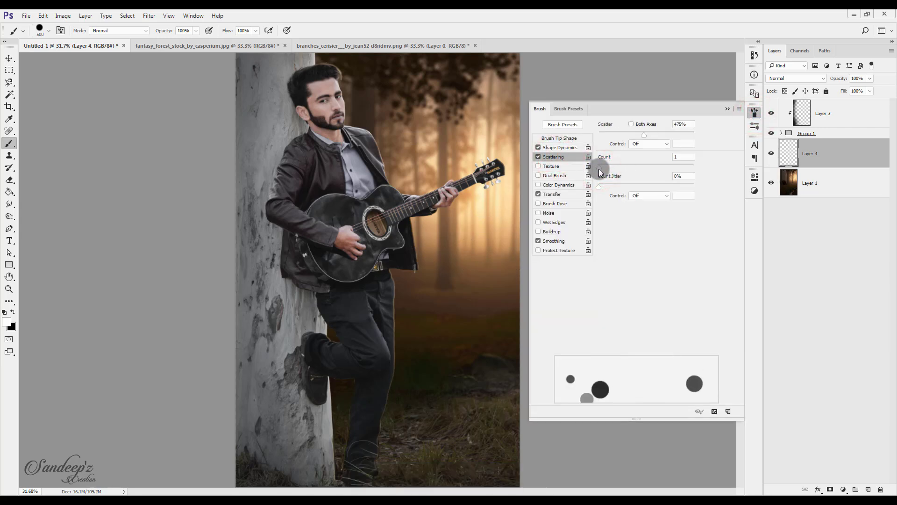
click(727, 109)
key(bracketleft)
key(bracketleft)
key(bracketleft)
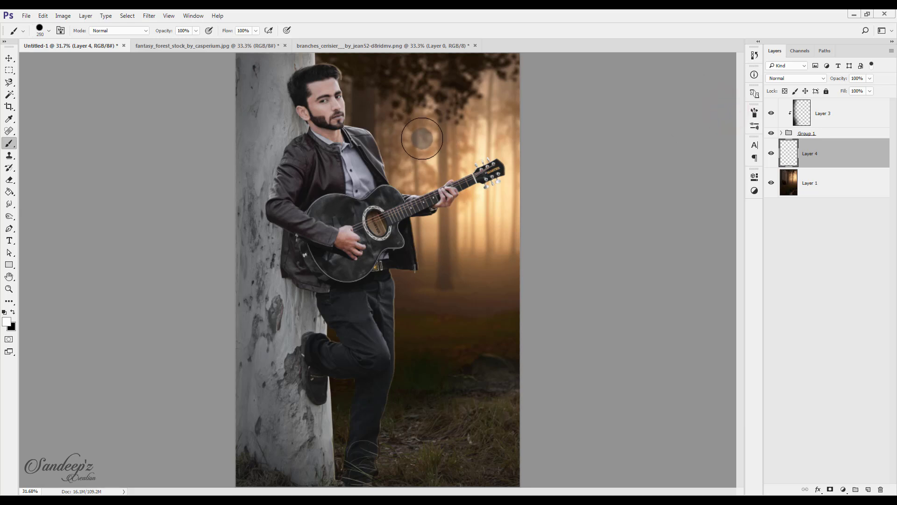
drag(422, 127, 459, 246)
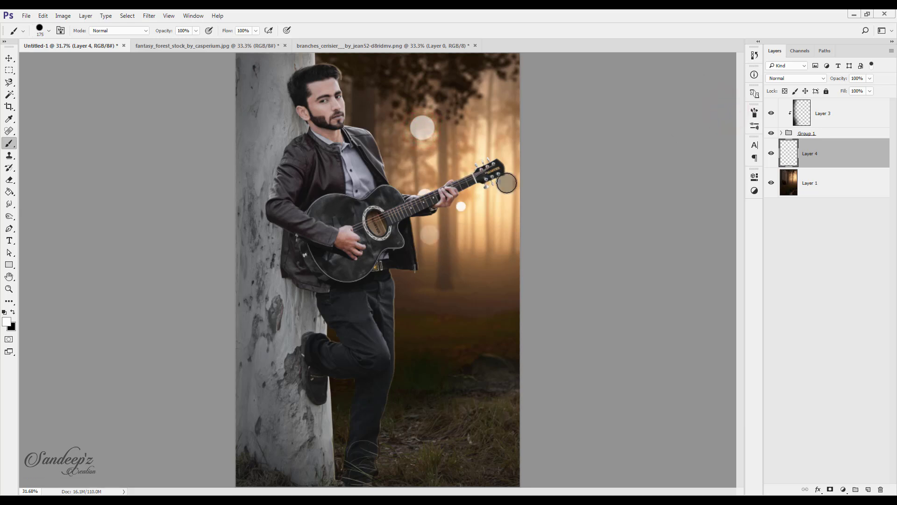
key(ctrl+z)
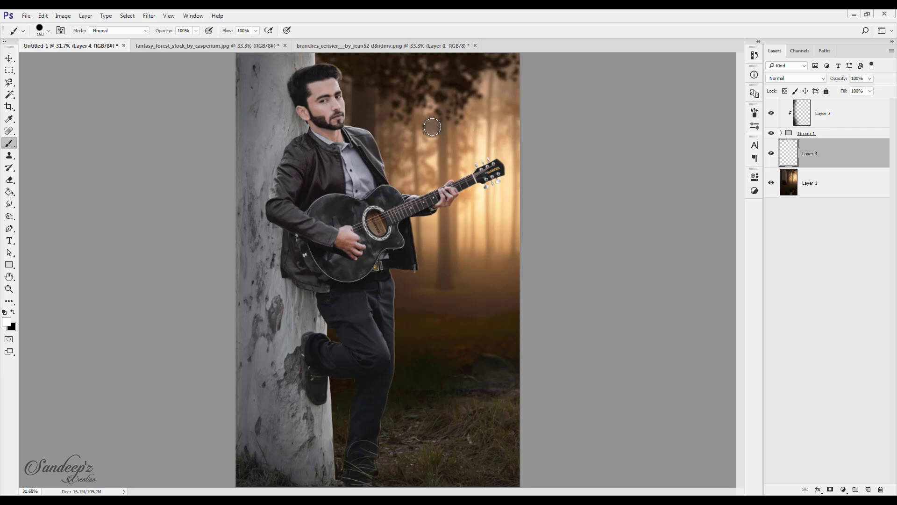
Dab white bokeh dots into the forest and near the guitar head.
click(422, 131)
click(421, 164)
click(450, 172)
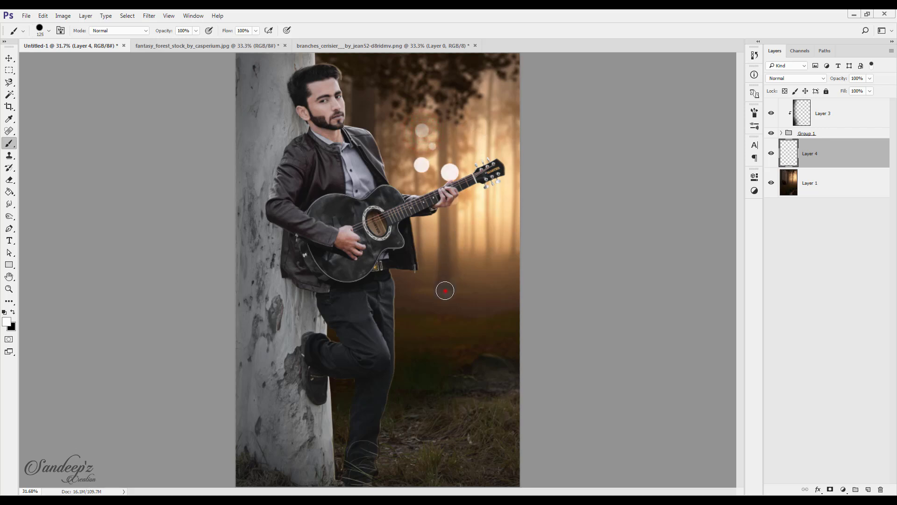
click(493, 117)
click(499, 137)
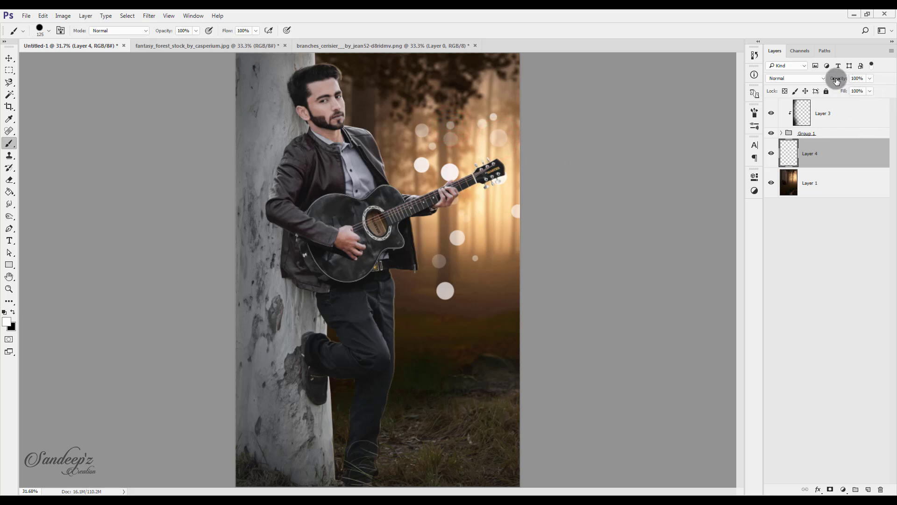
Set Layer 4 to Screen blending at 70% opacity.
click(813, 78)
click(780, 142)
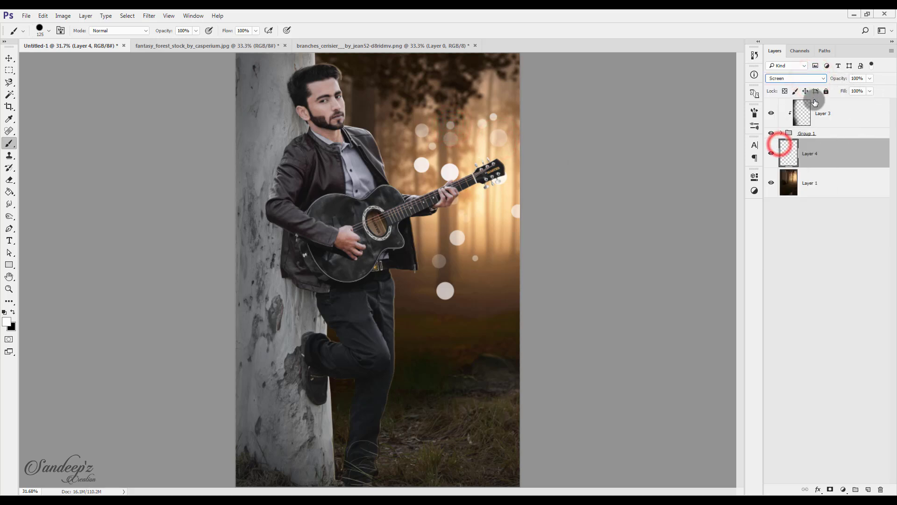
drag(838, 78, 784, 81)
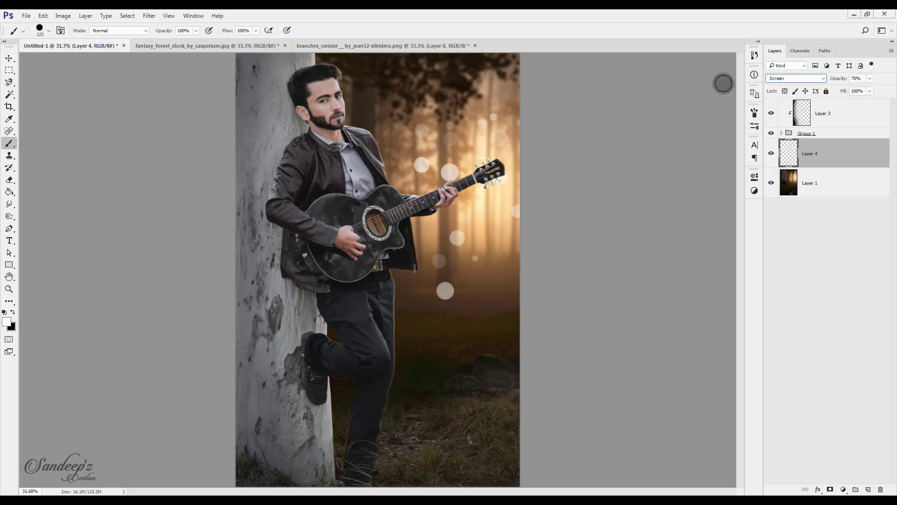
Apply a Gaussian Blur with radius 7.6 to the bokeh layer.
click(150, 16)
mouse_move(162, 110)
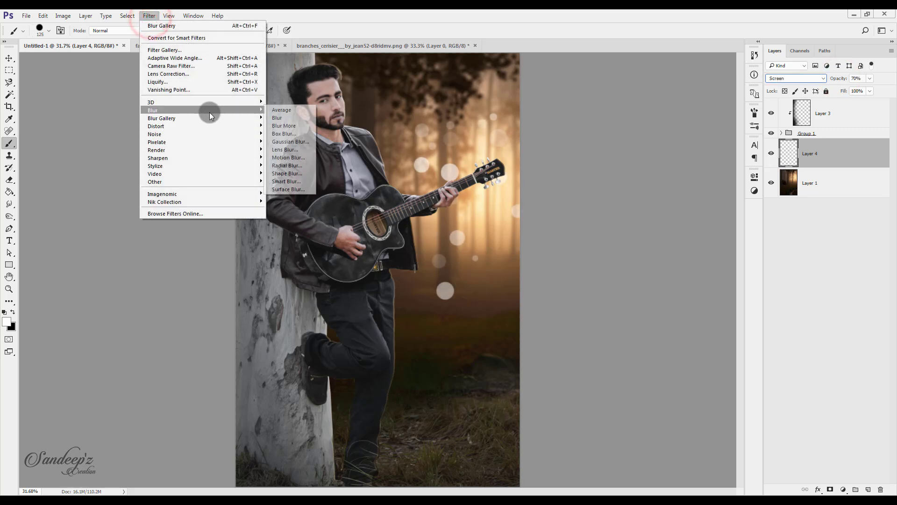
click(286, 140)
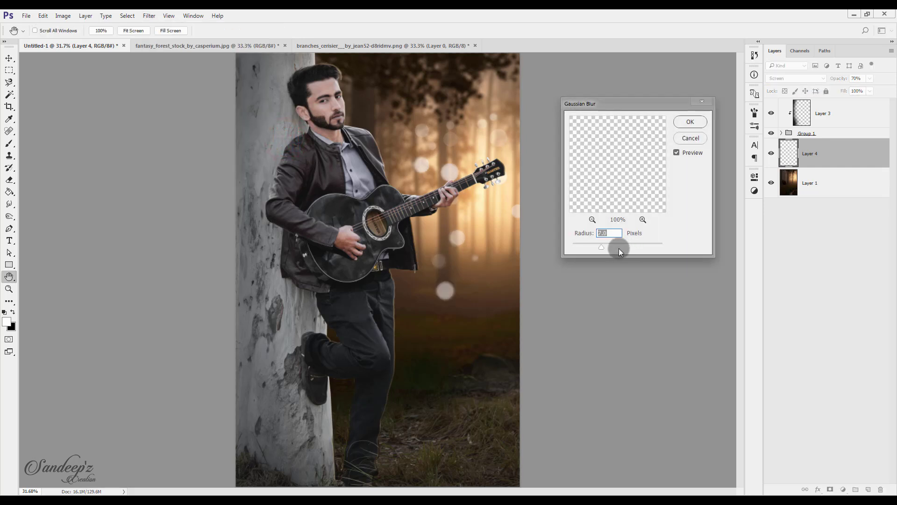
click(603, 246)
click(690, 123)
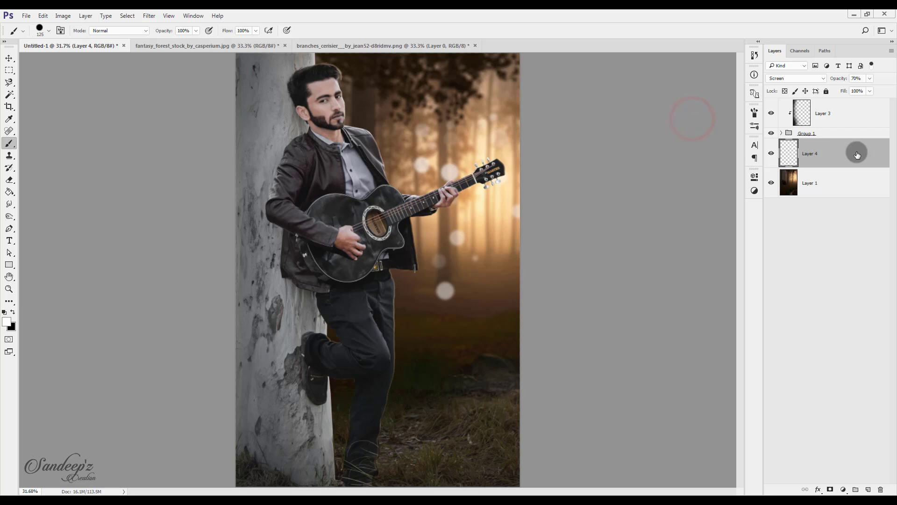
key(ctrl+t)
Try flipping the bokeh layer vertically with a transform, then cancel it.
right_click(472, 218)
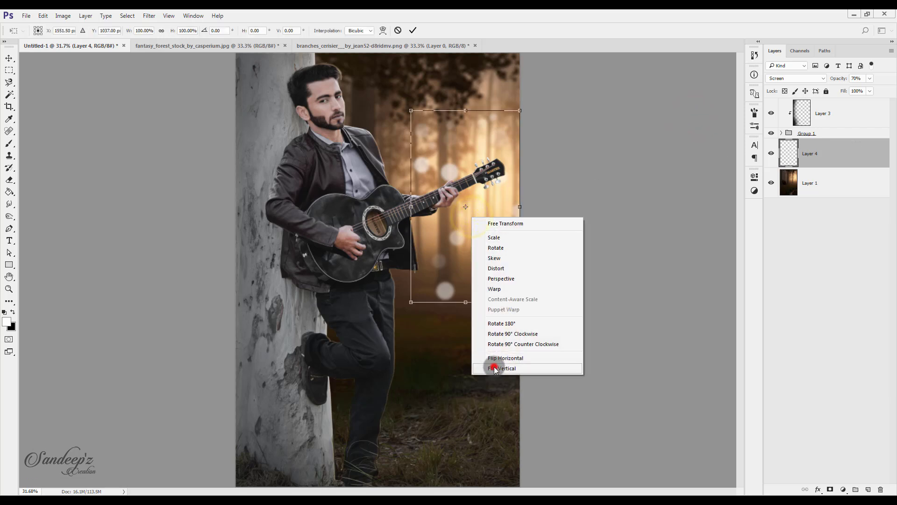
click(493, 366)
right_click(477, 270)
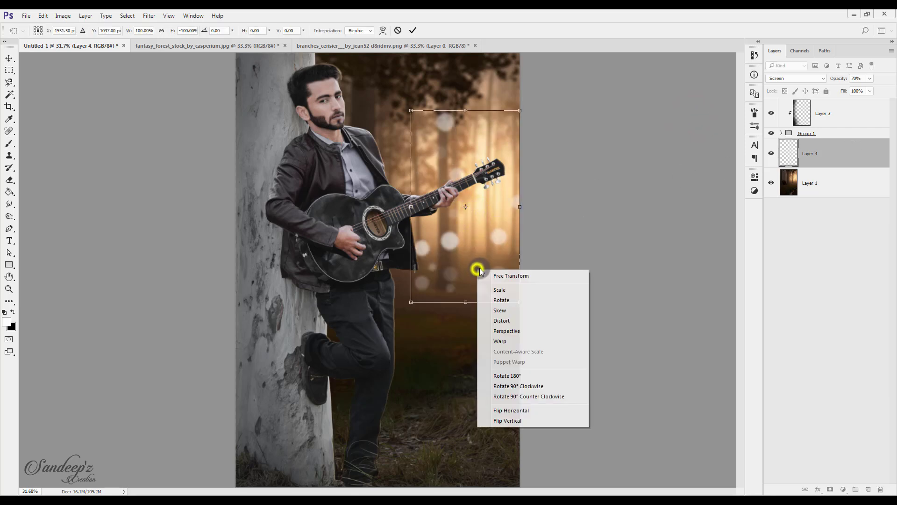
click(397, 30)
click(398, 30)
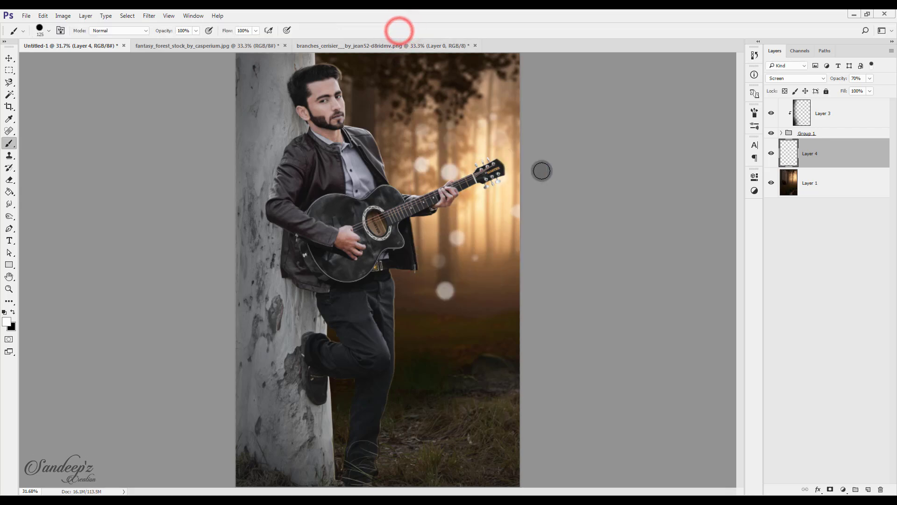
Scale the bokeh layer to about 122% and move it up and left.
key(ctrl+t)
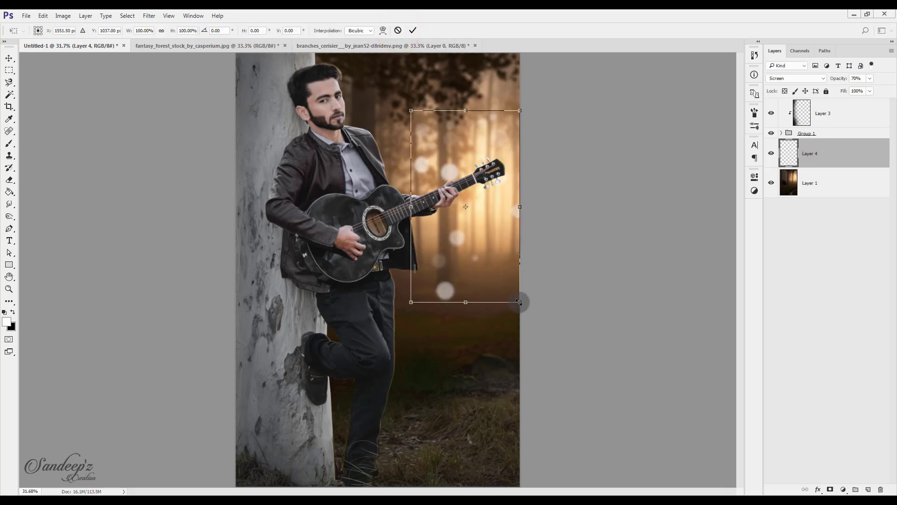
drag(520, 300, 532, 323)
drag(495, 276, 478, 256)
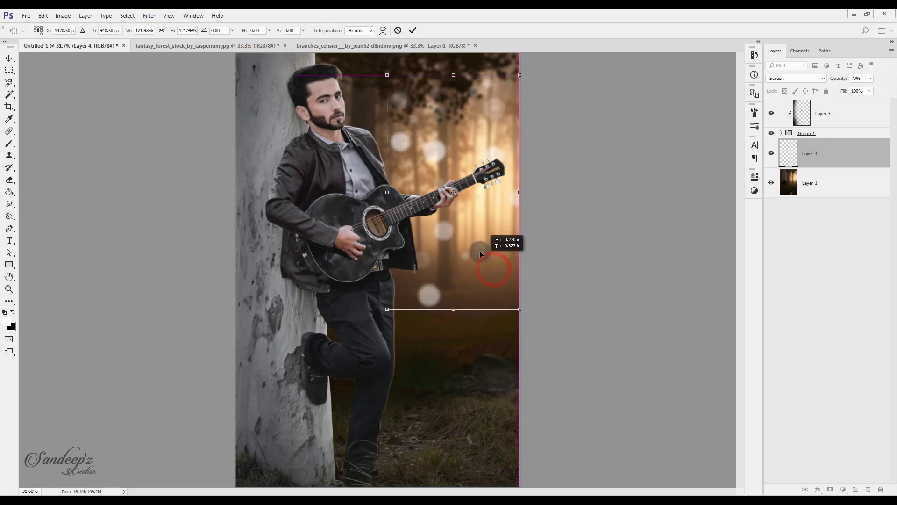
click(413, 30)
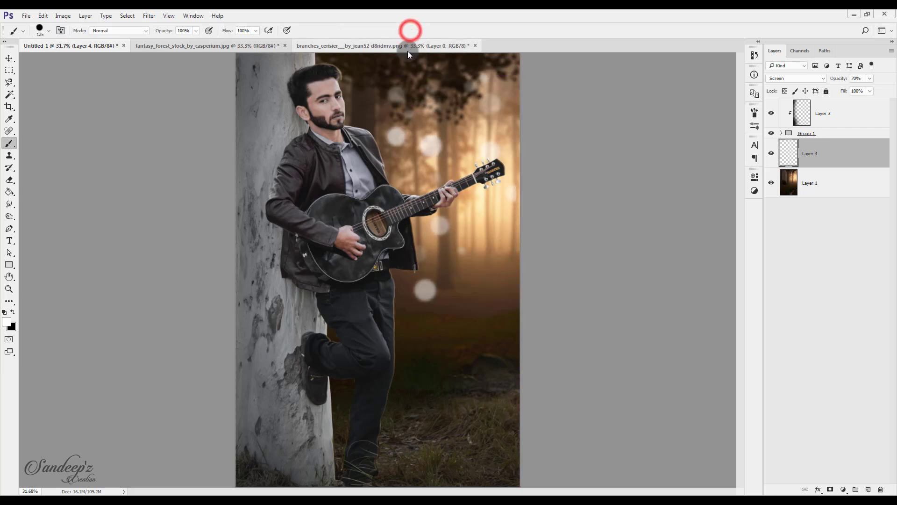
Set a large Eraser at 34% opacity and fade bokeh near the top.
click(8, 181)
key(bracketright)
key(ctrl+minus)
key(ctrl+minus)
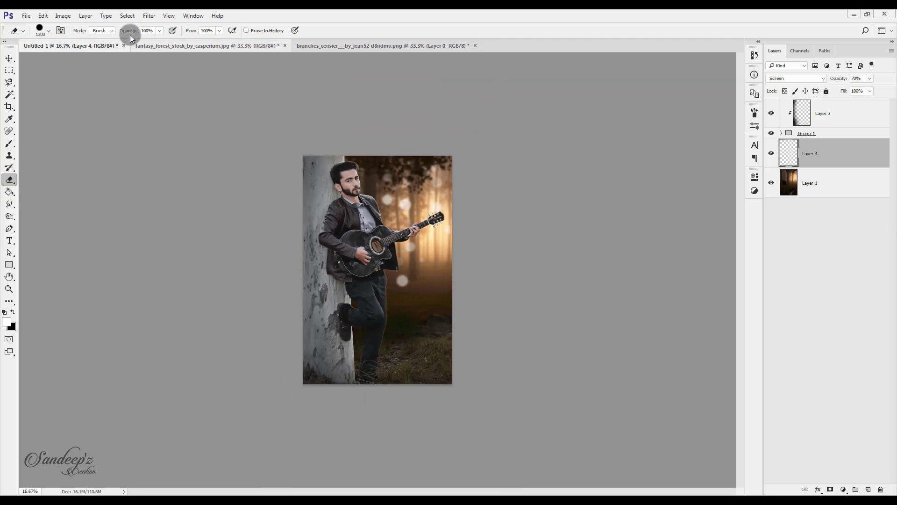
drag(129, 31, 96, 35)
key(bracketright)
click(350, 137)
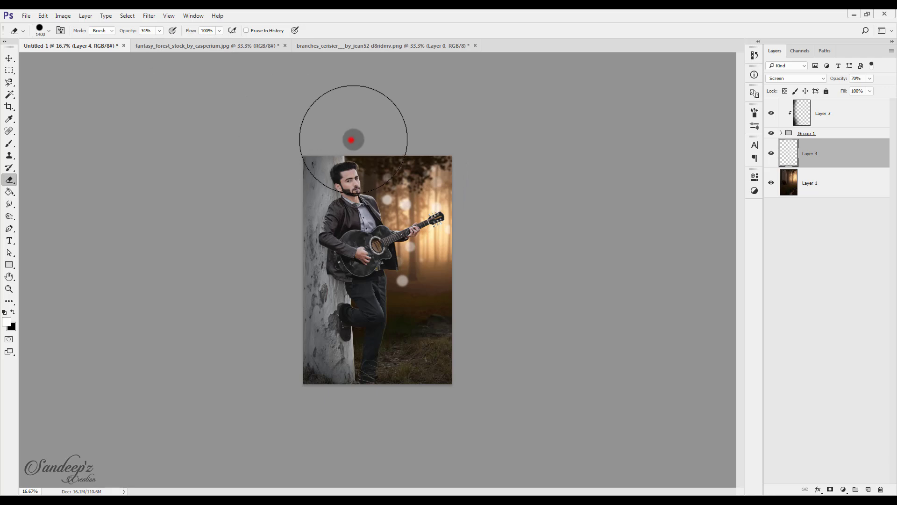
click(487, 148)
Erase the bokeh dots across the lower right of the image.
click(473, 298)
drag(423, 321, 346, 297)
click(401, 322)
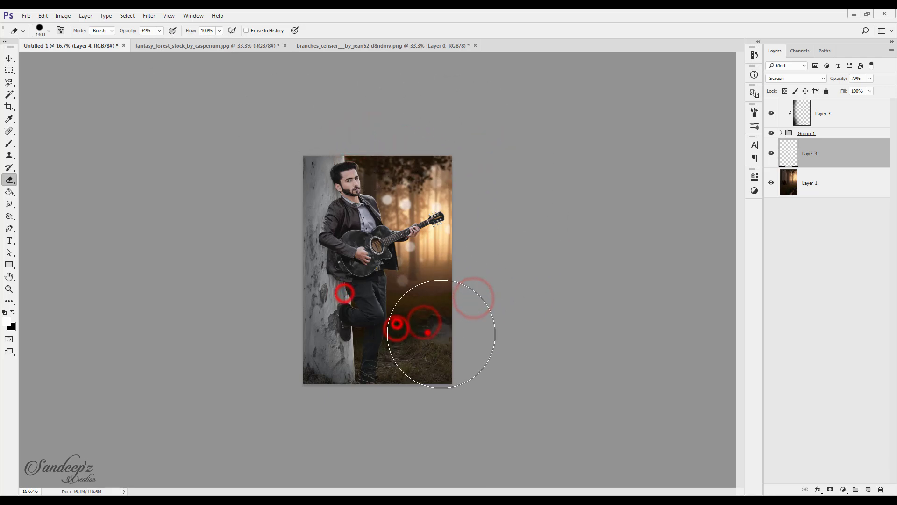
click(488, 254)
click(504, 235)
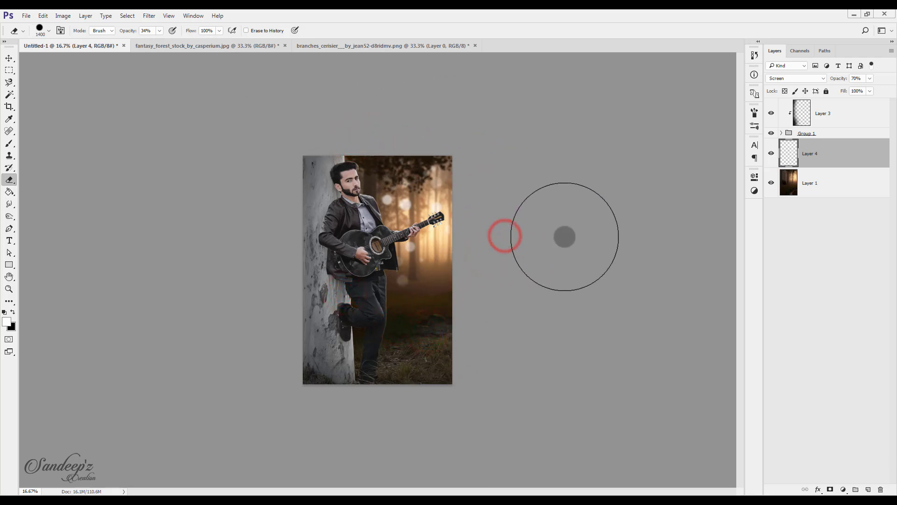
key(ctrl+0)
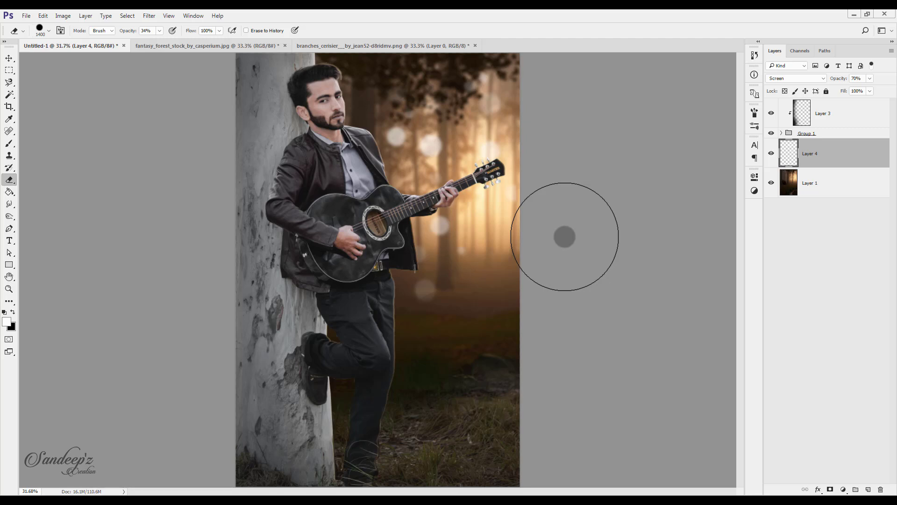
Add a Brightness/Contrast adjustment clipped to Layer 3 with brightness lowered to -31.
click(865, 110)
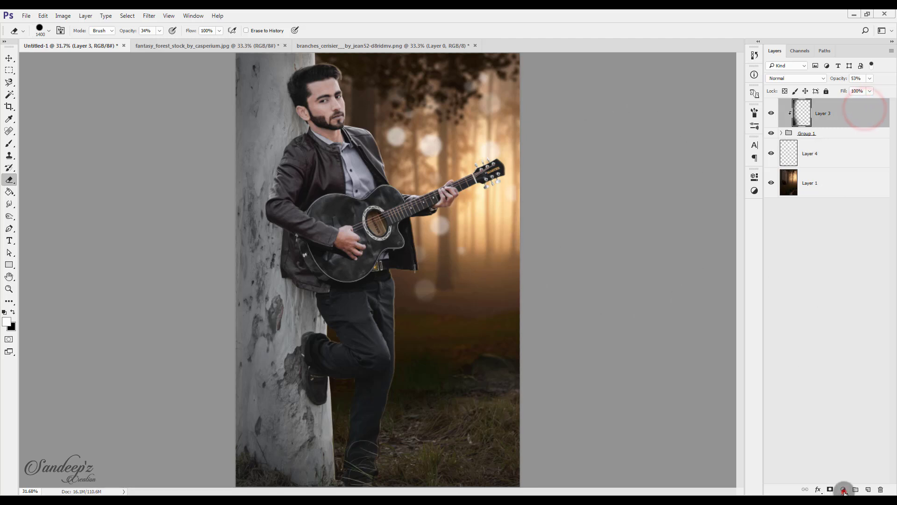
click(844, 490)
click(836, 322)
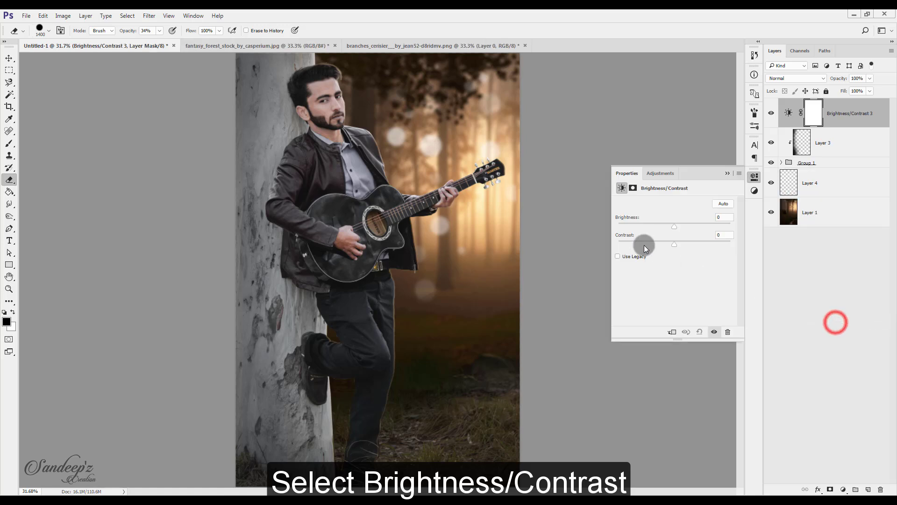
click(675, 244)
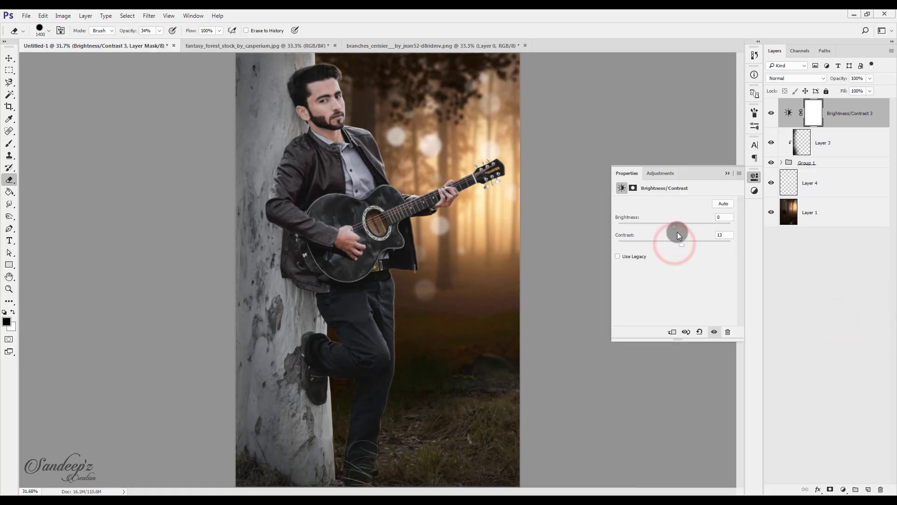
mouse_move(675, 226)
mouse_down()
mouse_move(649, 226)
mouse_move(665, 225)
mouse_up()
click(670, 332)
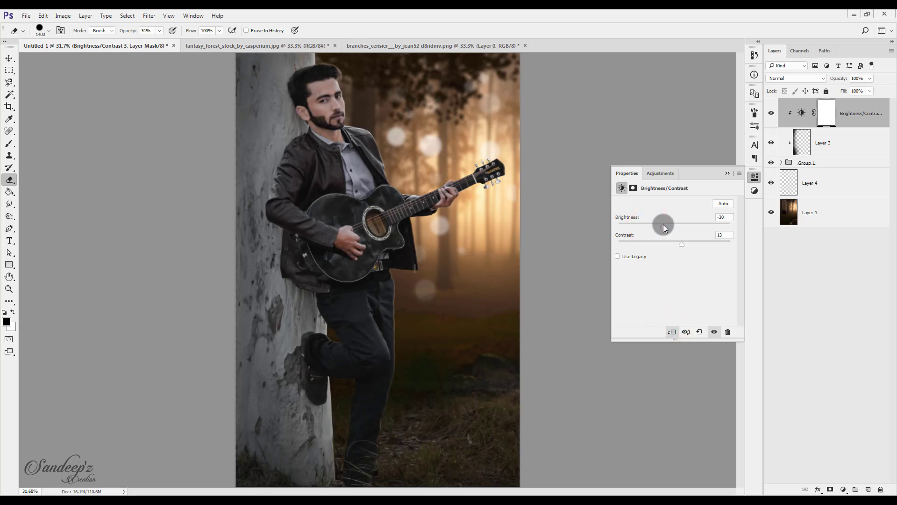
Fine-tune contrast to 10 and drop the adjustment layer's opacity to about 67%.
drag(684, 244, 680, 244)
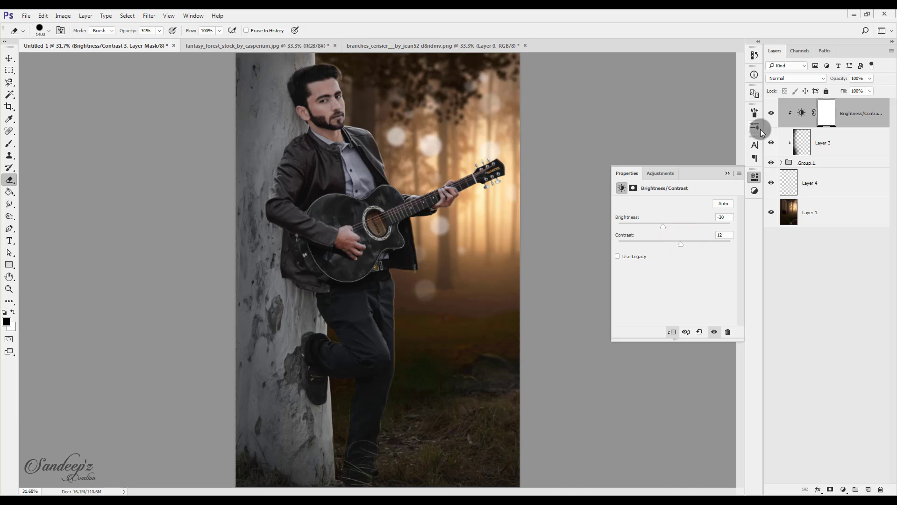
click(771, 115)
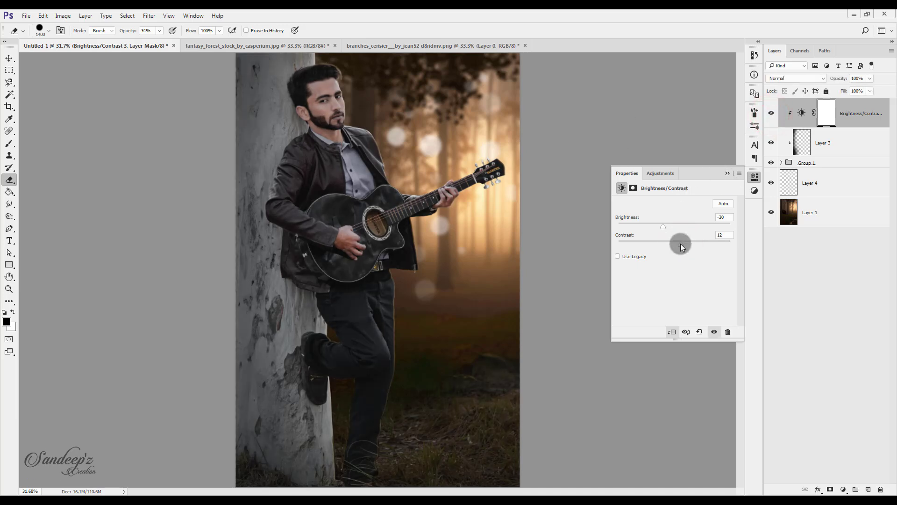
drag(680, 244, 680, 244)
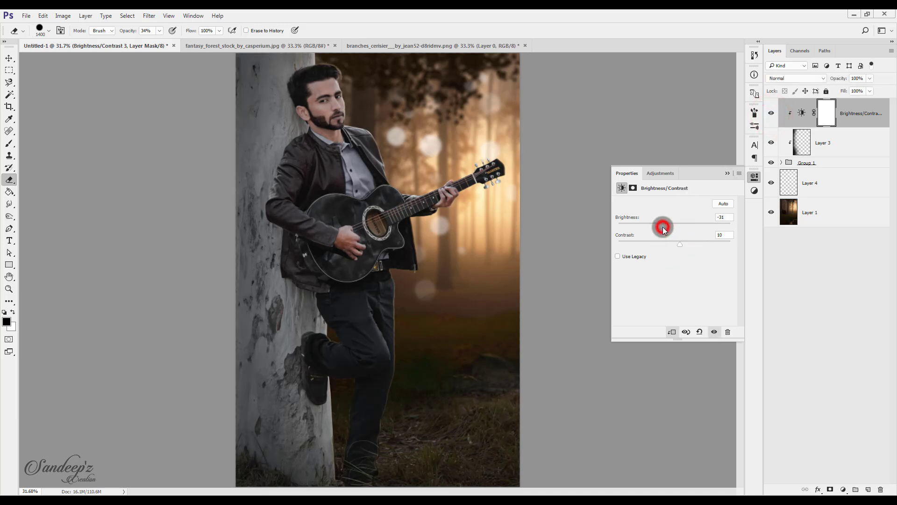
click(663, 226)
click(727, 172)
click(770, 114)
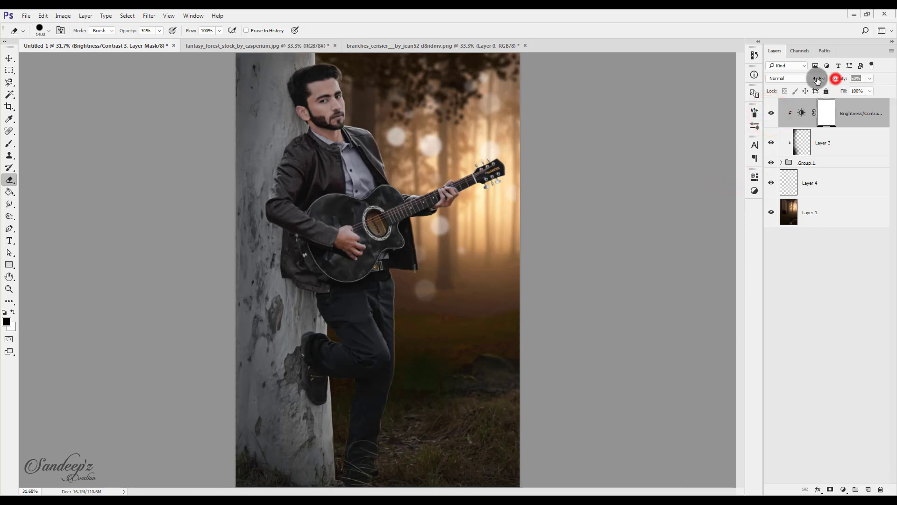
drag(838, 78, 821, 81)
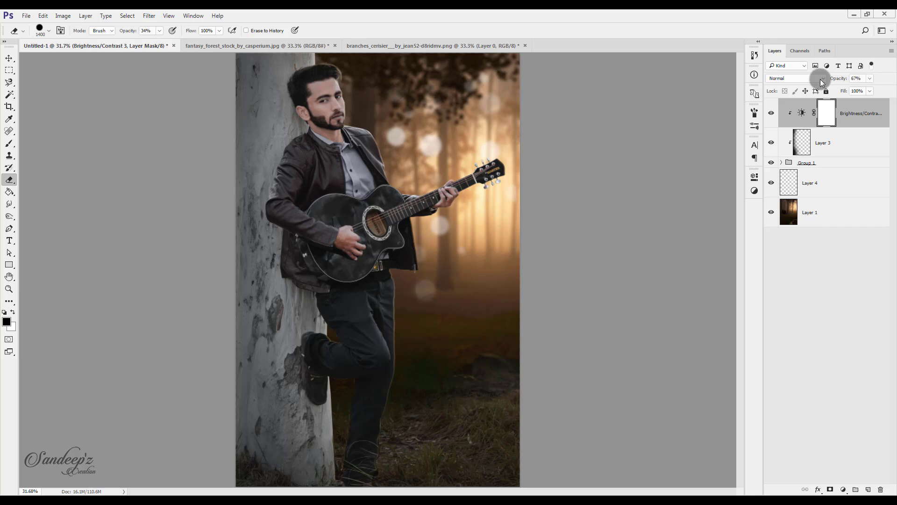
click(839, 189)
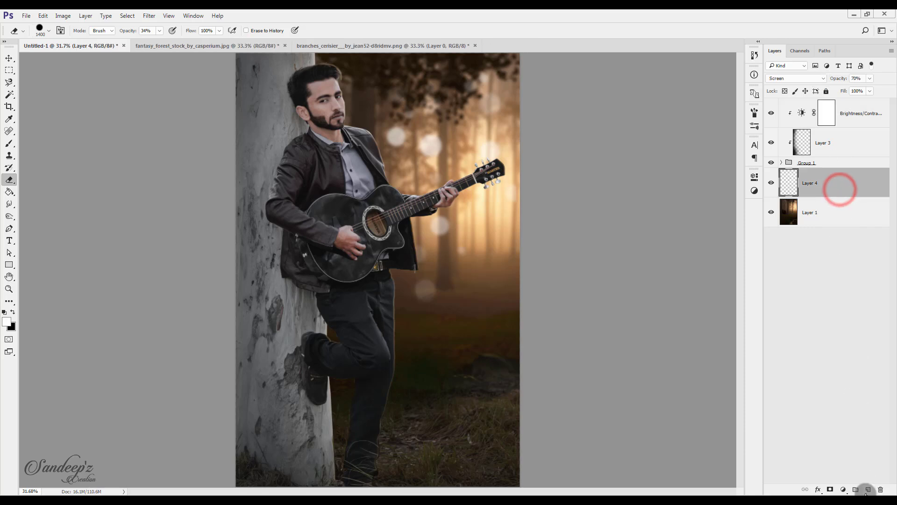
Add a new empty layer and set the foreground colour to warm orange #e4a55b.
click(867, 489)
click(7, 321)
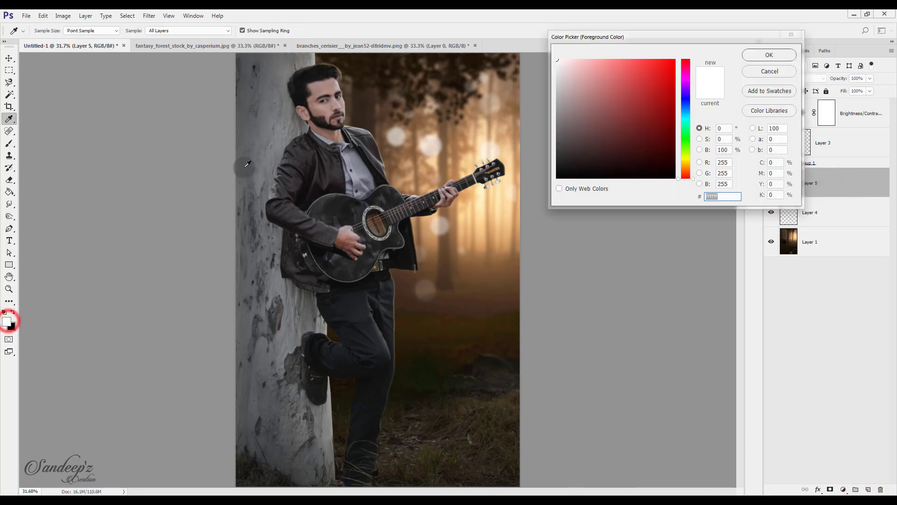
drag(515, 177, 509, 232)
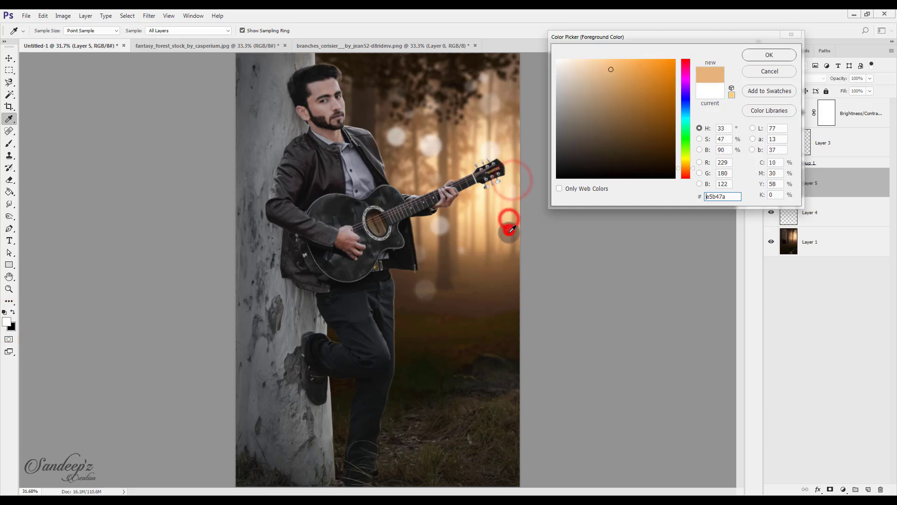
click(769, 55)
Paint a soft orange glow beside the guitar headstock with an 800 px soft round brush.
click(9, 145)
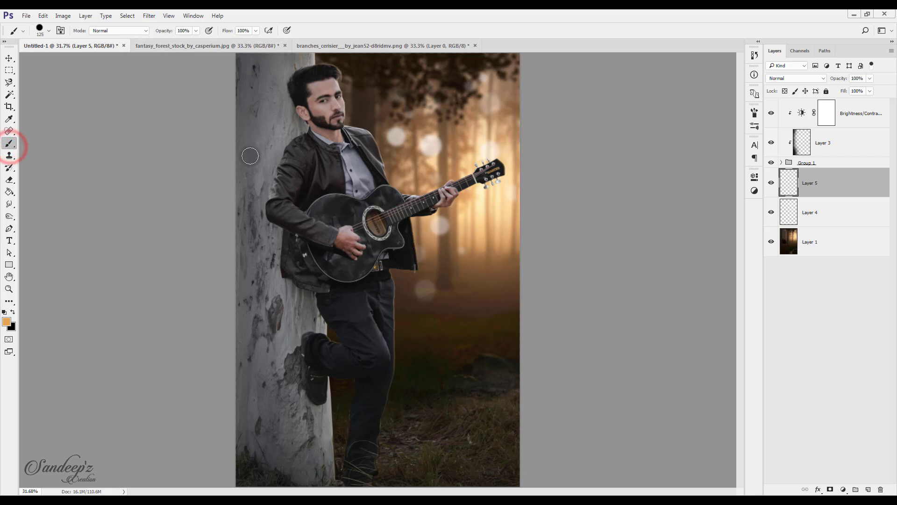
click(497, 188)
key(bracketright)
key(bracketright)
key(bracketright)
key(bracketright)
key(bracketright)
key(bracketright)
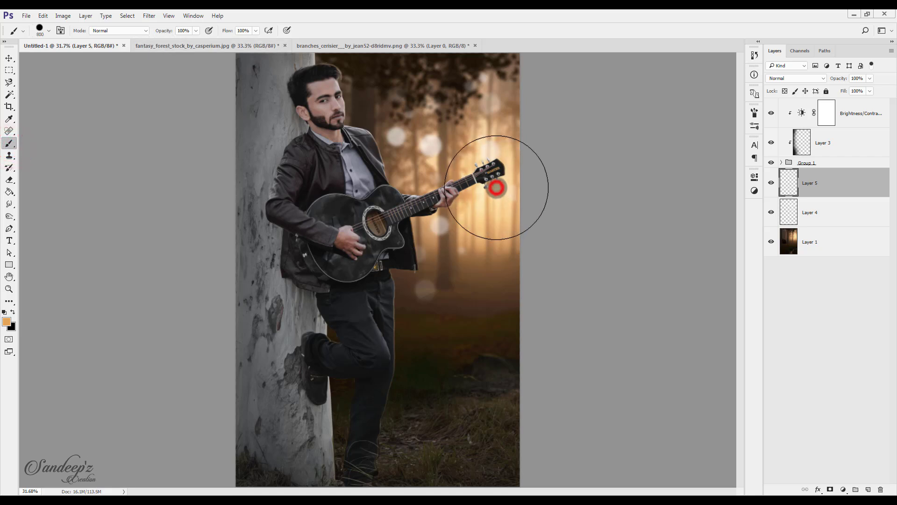
key(bracketleft)
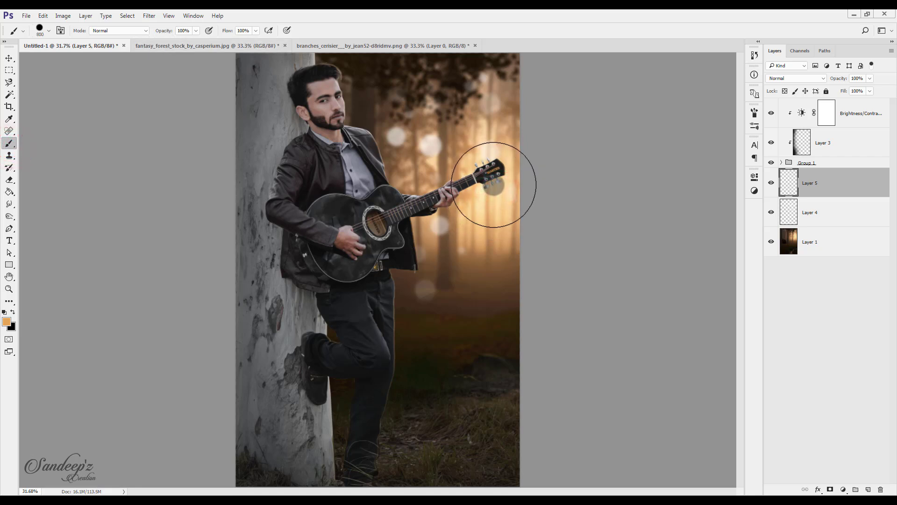
right_click(391, 137)
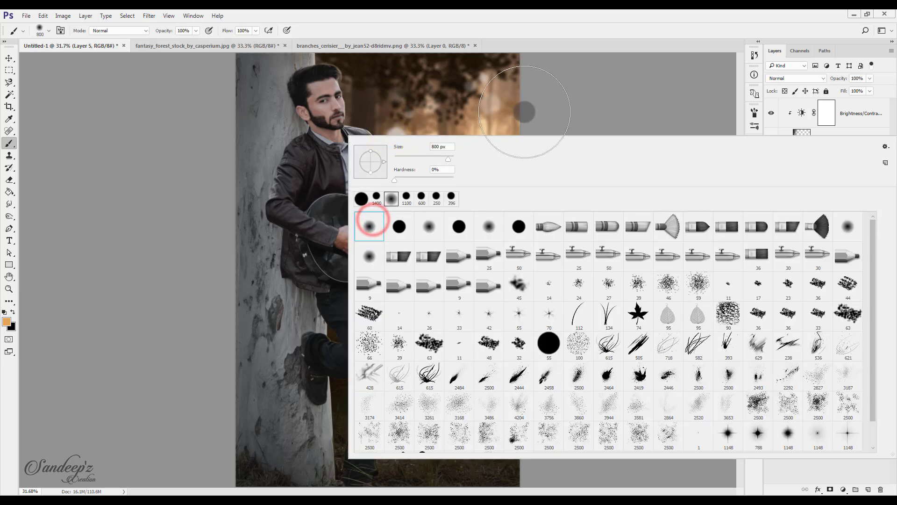
click(647, 32)
click(751, 113)
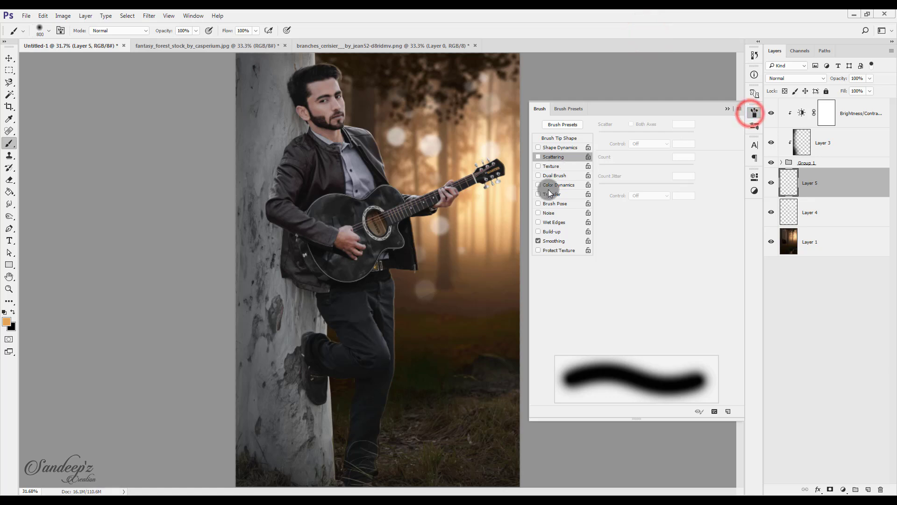
click(727, 109)
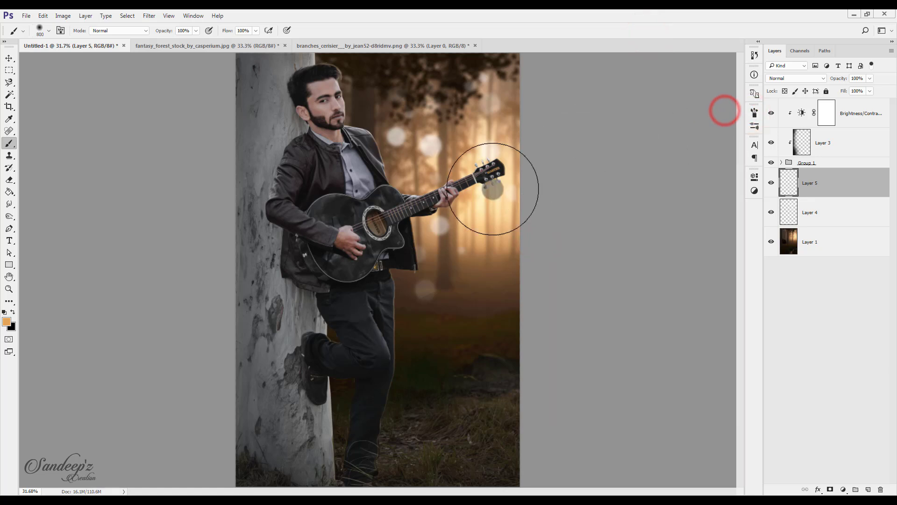
click(493, 190)
click(807, 80)
Set Layer 5 to Screen and stretch its glow to about 448% width, shifted upward.
click(792, 143)
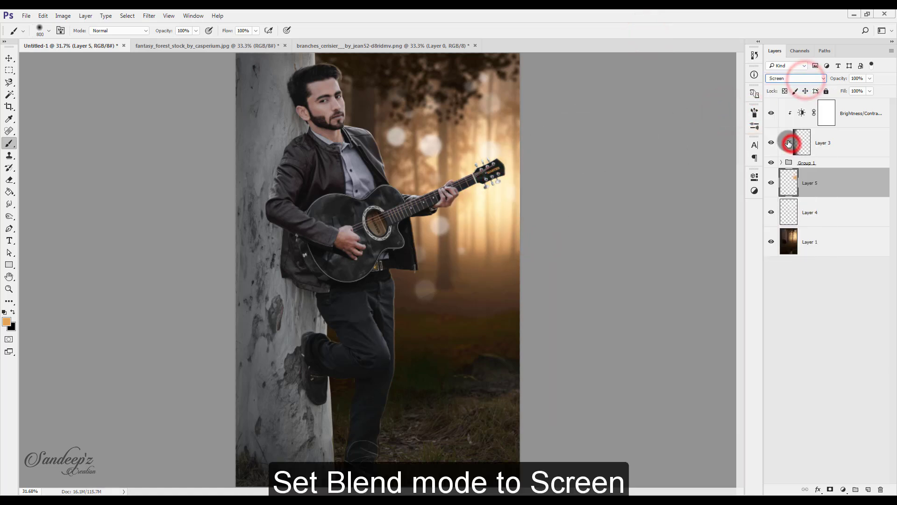
key(ctrl+minus)
key(ctrl+minus)
key(ctrl+t)
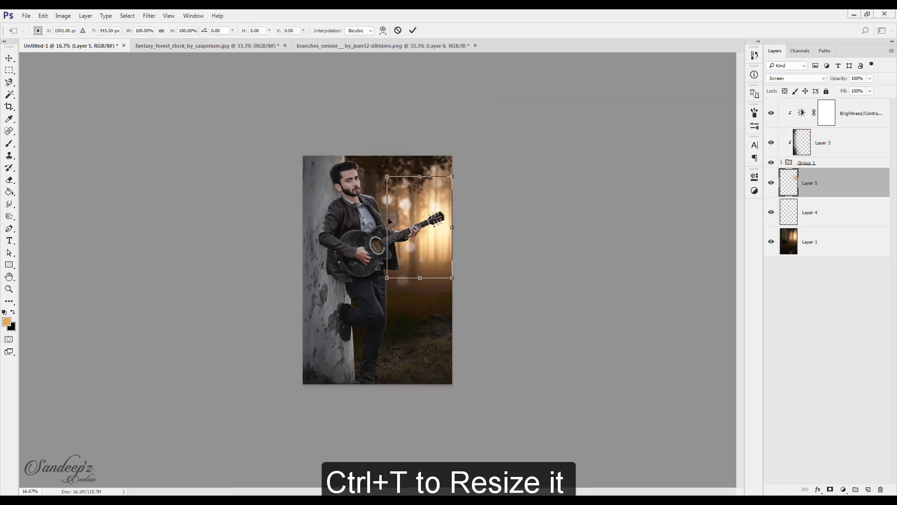
drag(389, 221, 270, 226)
drag(472, 226, 472, 215)
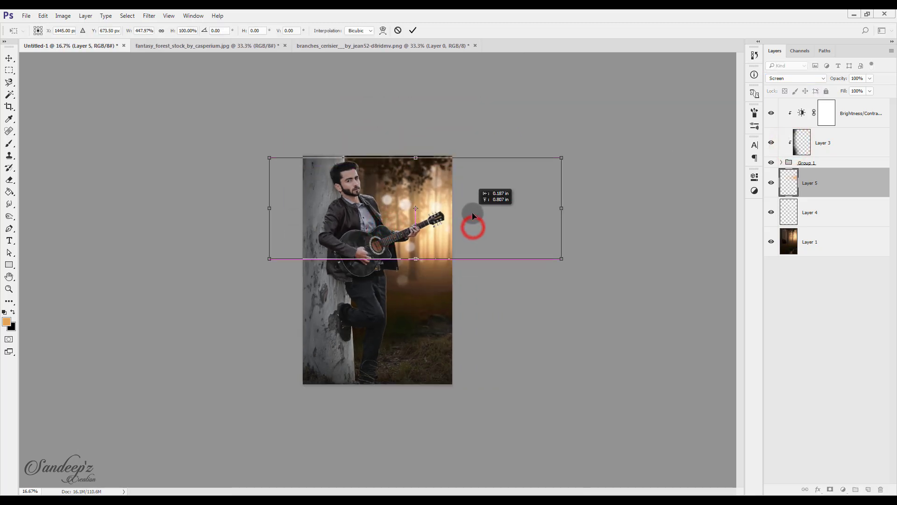
click(414, 31)
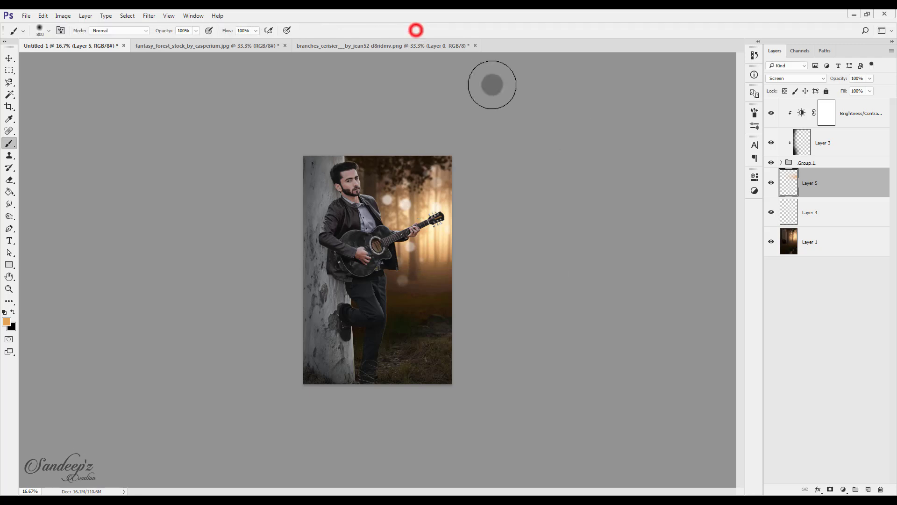
Duplicate the glow layer, move the copy to the top, and position it near the headstock.
drag(853, 182, 868, 489)
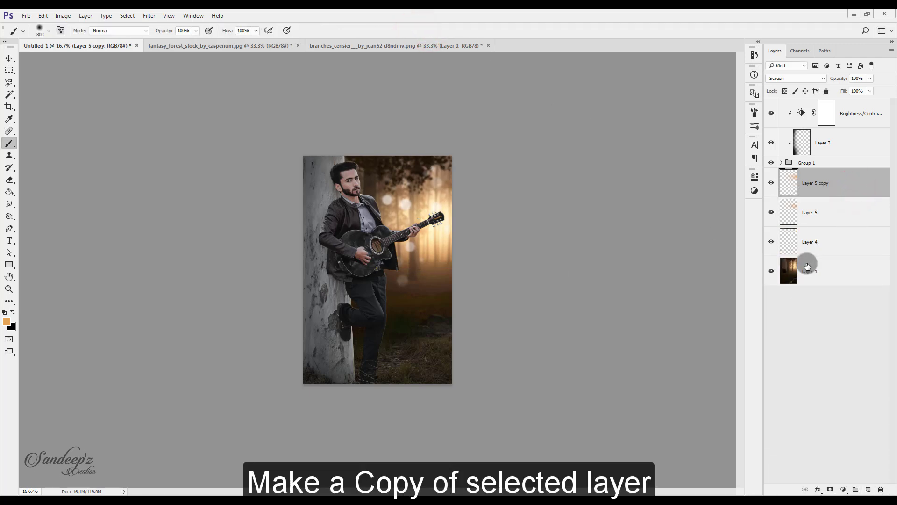
drag(840, 176, 841, 113)
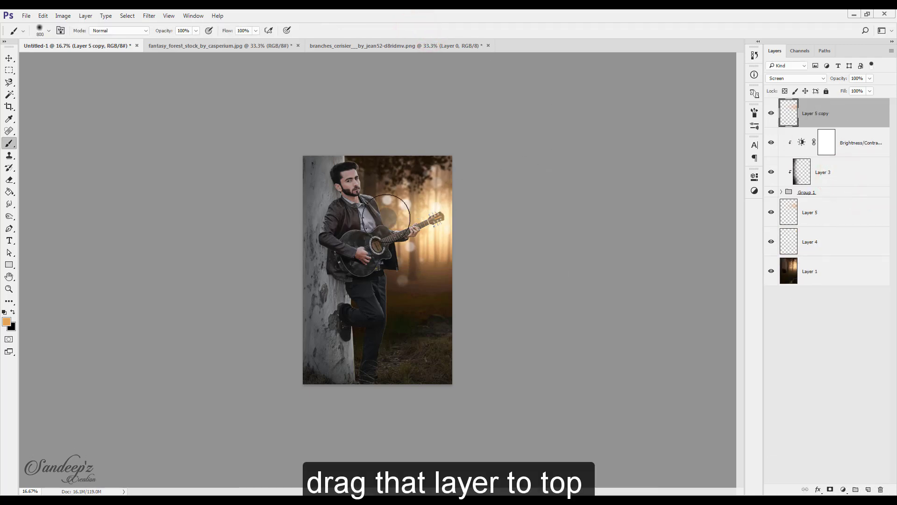
key(v)
drag(425, 192, 425, 208)
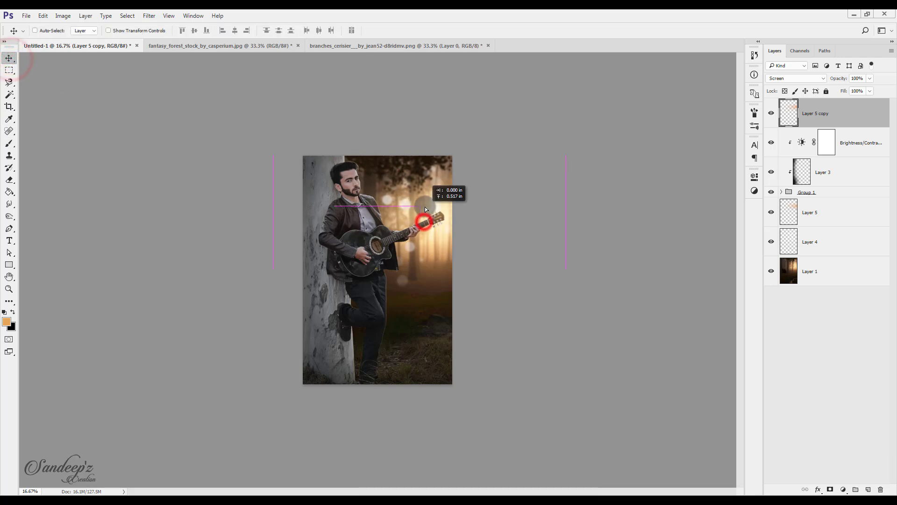
scroll(422, 207, up, 2)
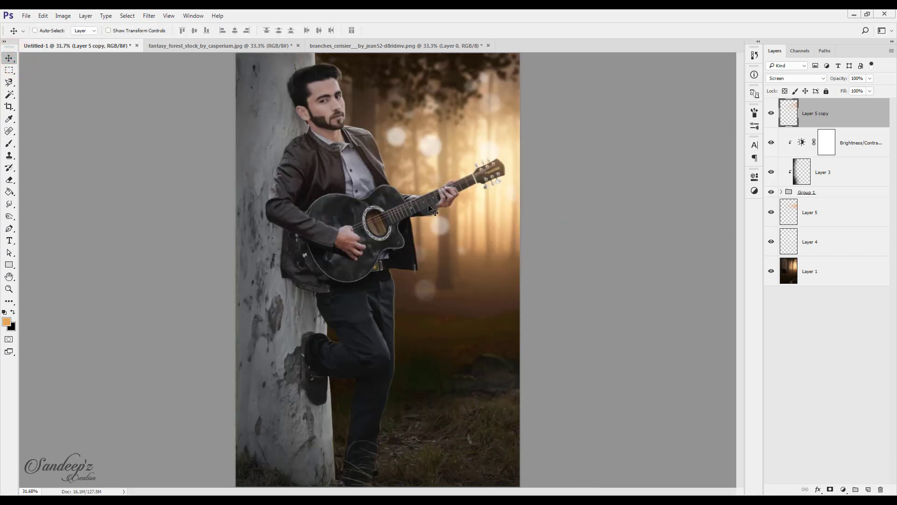
click(771, 114)
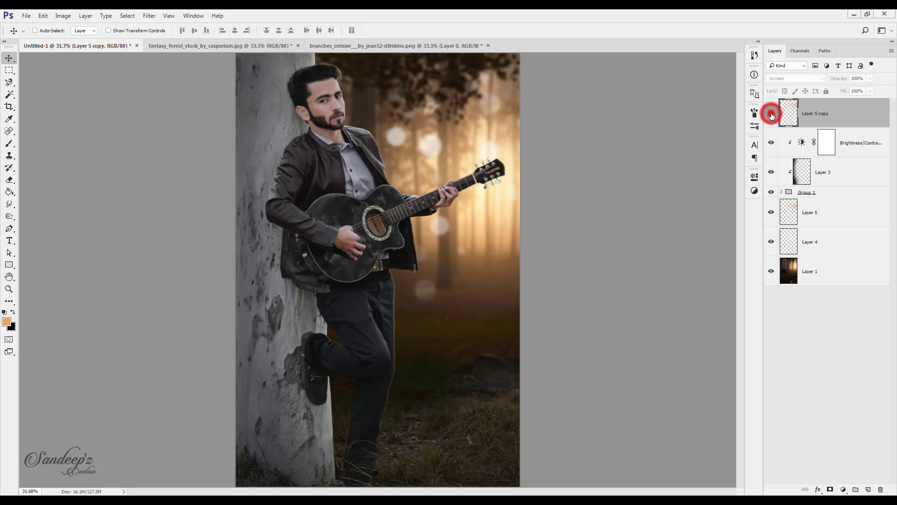
click(771, 113)
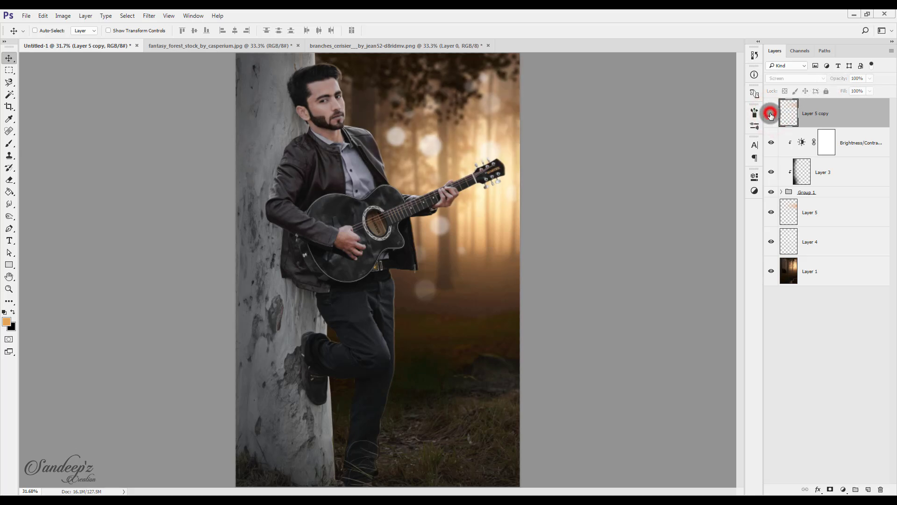
Scale the duplicated glow to about 146%, nudge it down-left, and commit.
key(ctrl+t)
key(ctrl+minus)
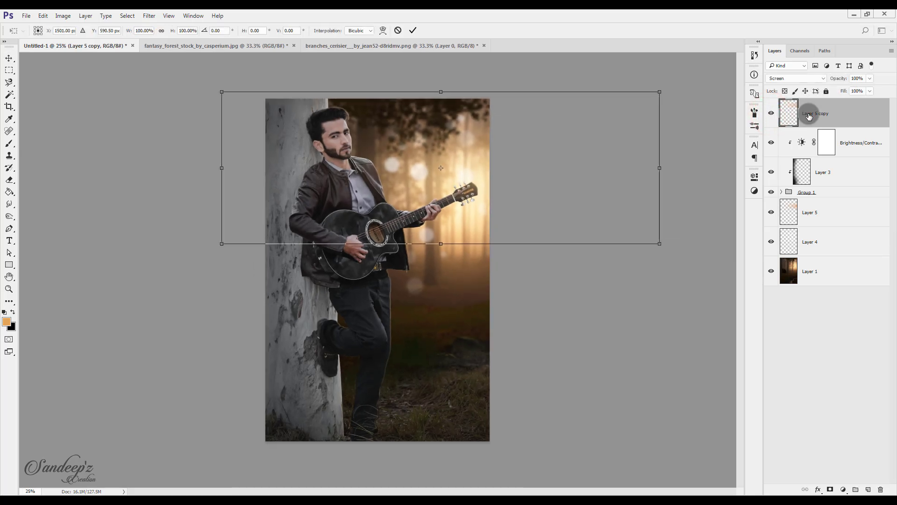
drag(663, 90, 739, 61)
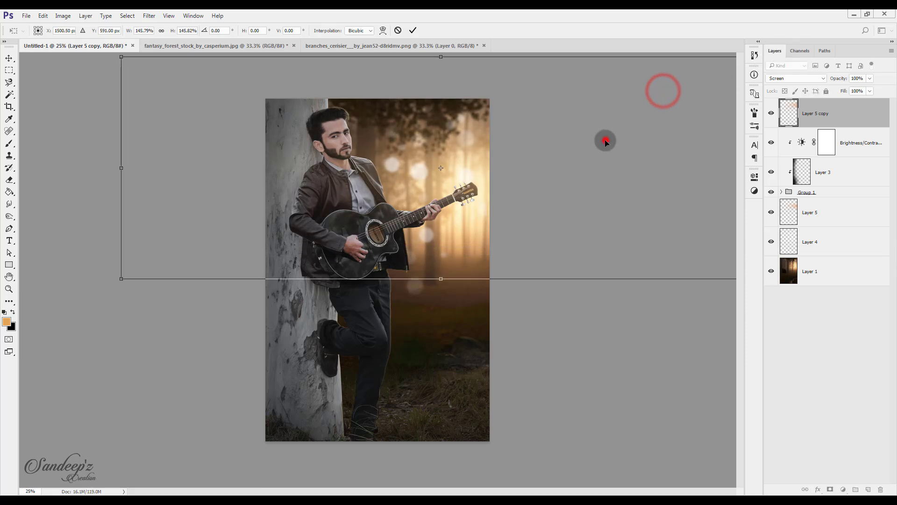
mouse_move(603, 139)
mouse_down()
mouse_move(585, 159)
mouse_move(593, 155)
mouse_up()
click(413, 30)
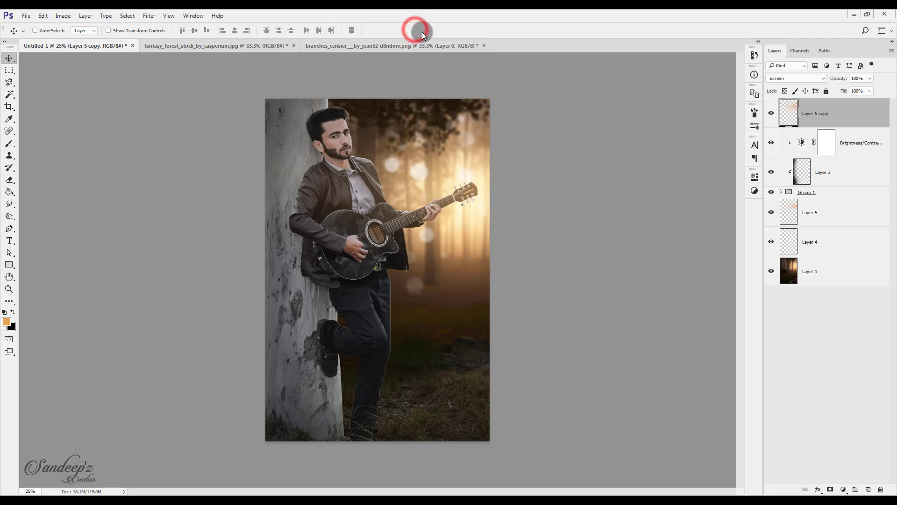
Create Layer 6 and paint orange over the face with a 900 px soft brush.
click(868, 489)
click(10, 143)
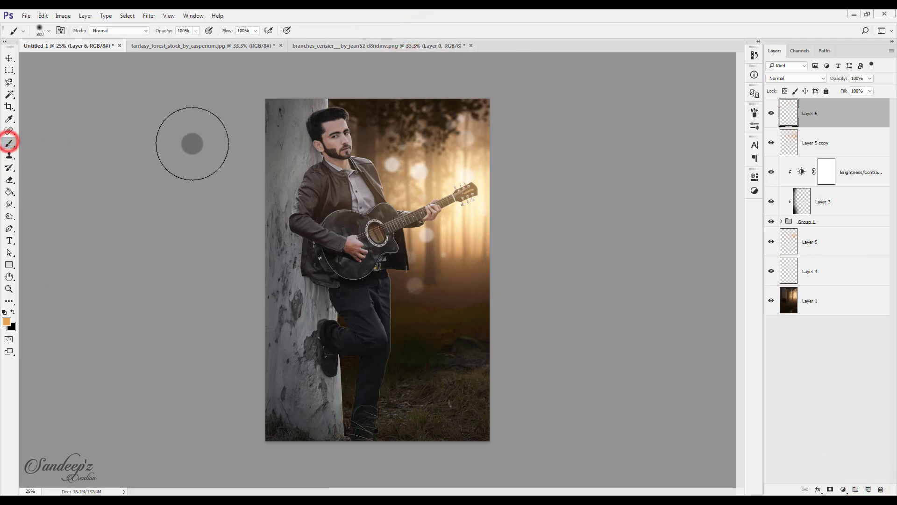
key(bracketright)
click(337, 137)
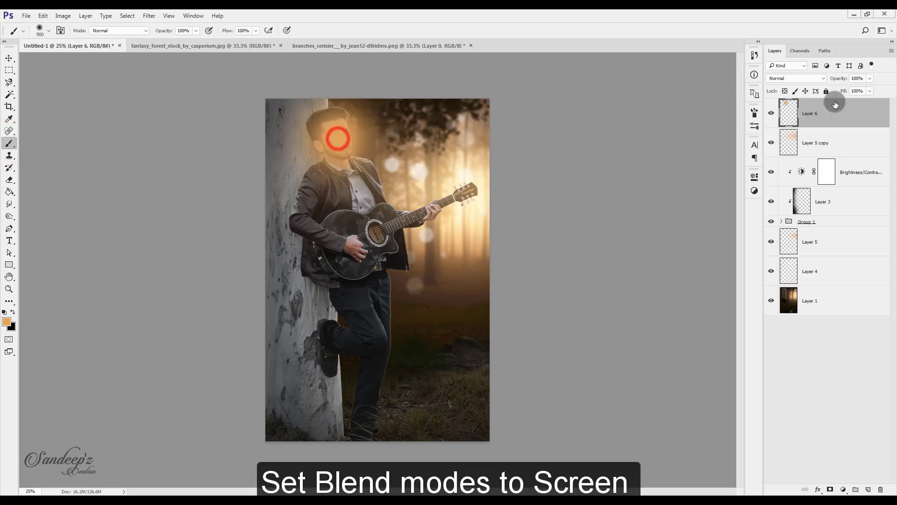
Set Layer 6 to Soft Light at 10% opacity and fit the image on screen.
click(817, 78)
click(792, 176)
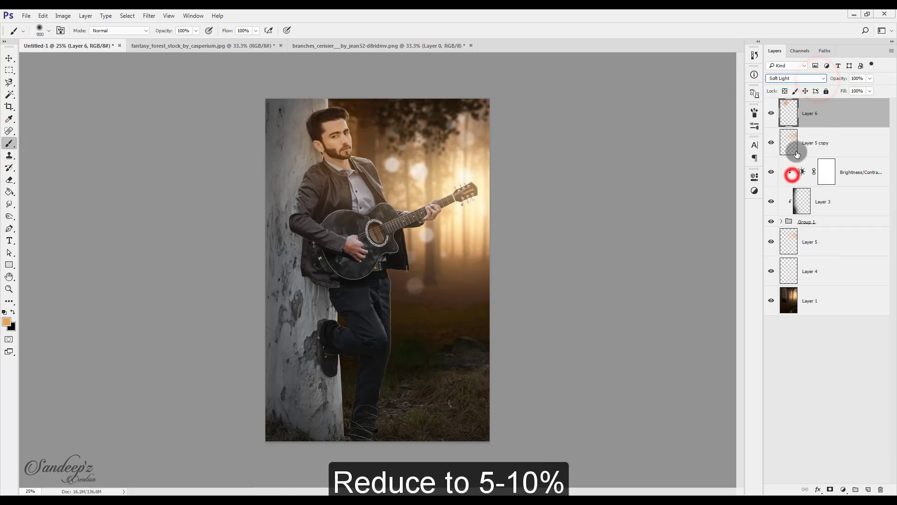
drag(837, 79, 708, 82)
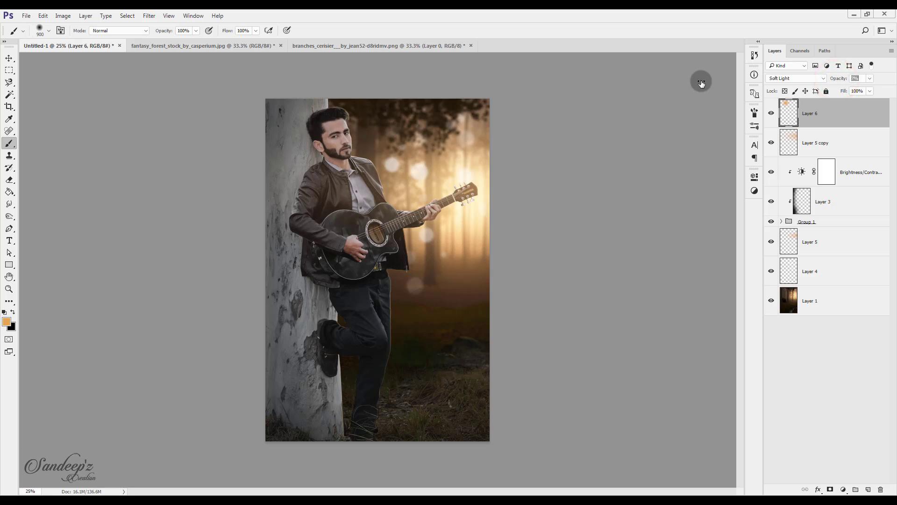
key(ctrl+0)
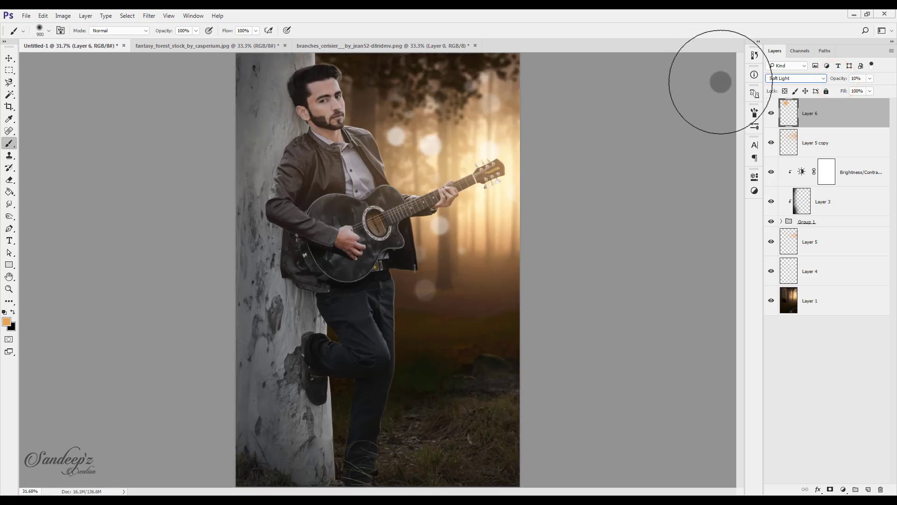
click(835, 117)
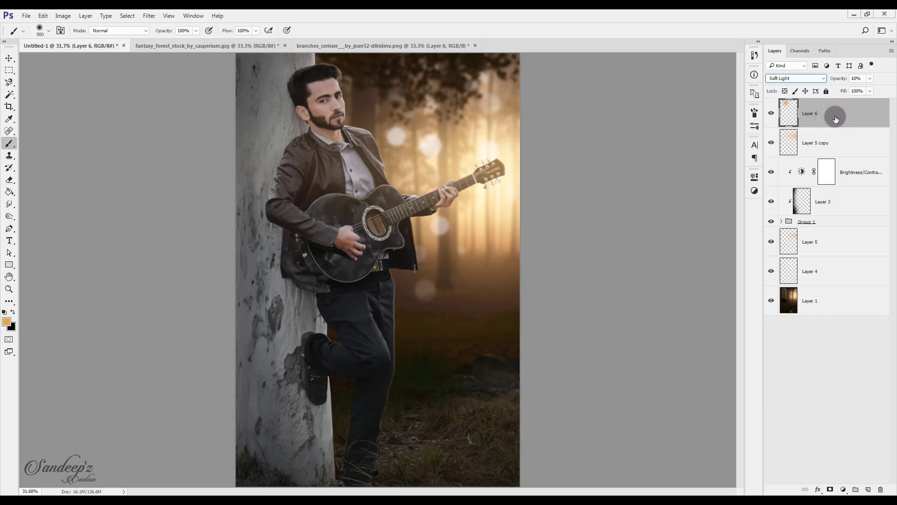
click(322, 46)
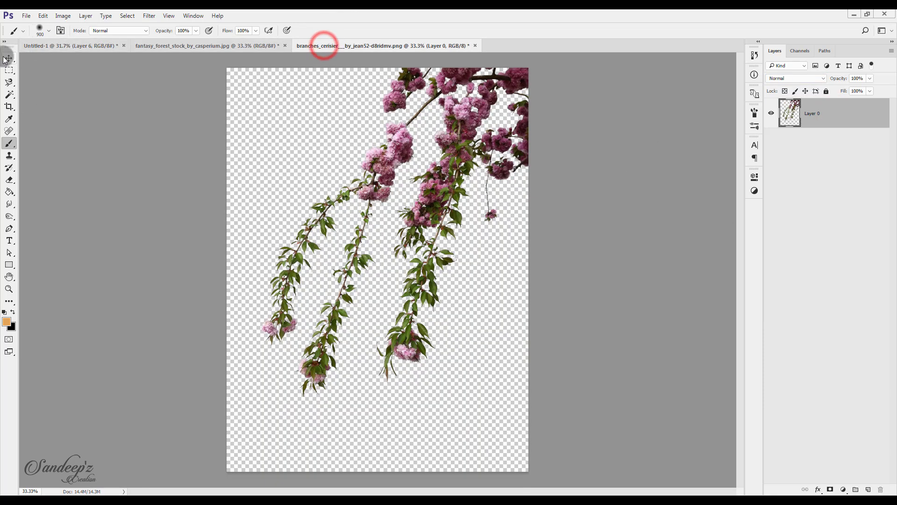
Drag the cherry branches in as Layer 7, rotate about 13° and tuck them along the trunk's upper left.
key(v)
mouse_move(439, 136)
mouse_down()
mouse_move(364, 169)
mouse_move(423, 222)
mouse_up()
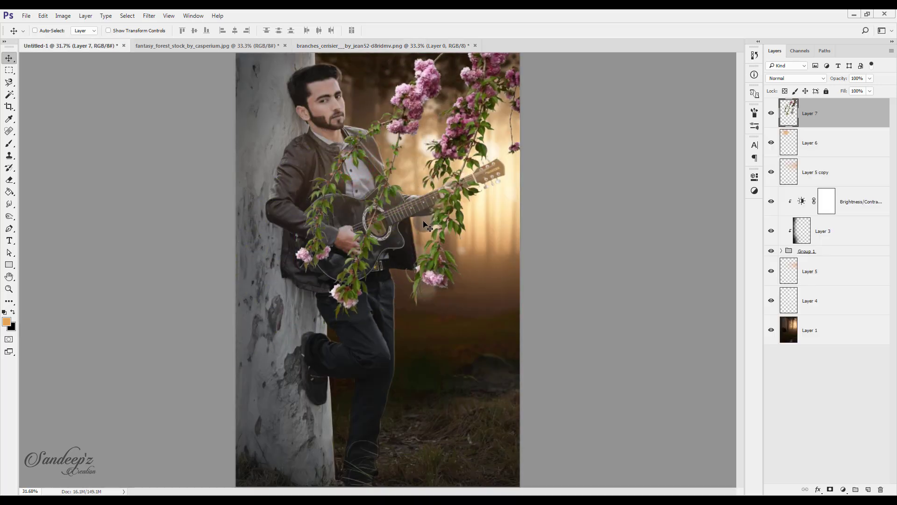
key(ctrl+t)
drag(276, 324, 327, 363)
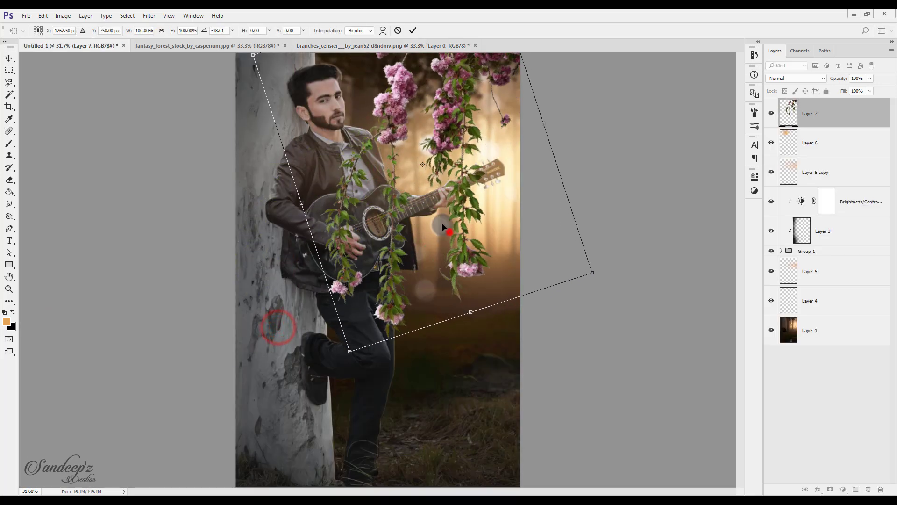
drag(450, 232, 248, 142)
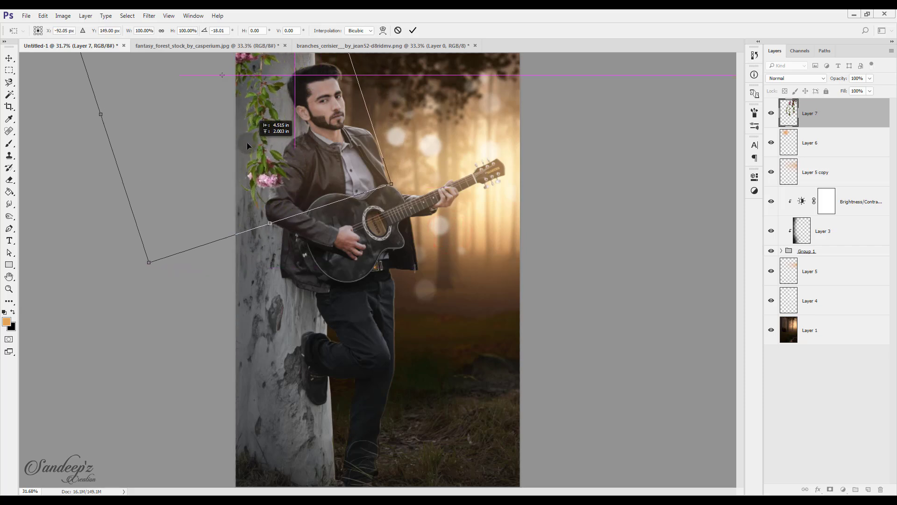
drag(462, 184, 463, 187)
drag(333, 160, 332, 156)
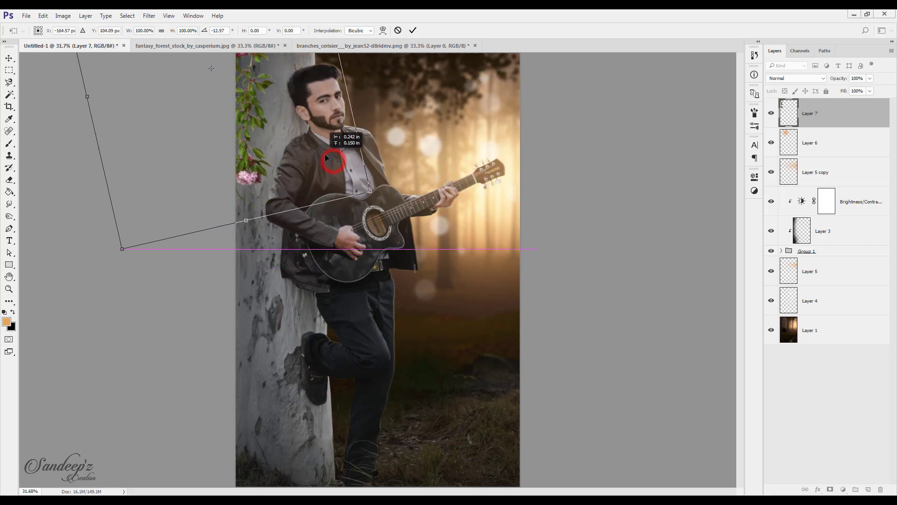
click(413, 31)
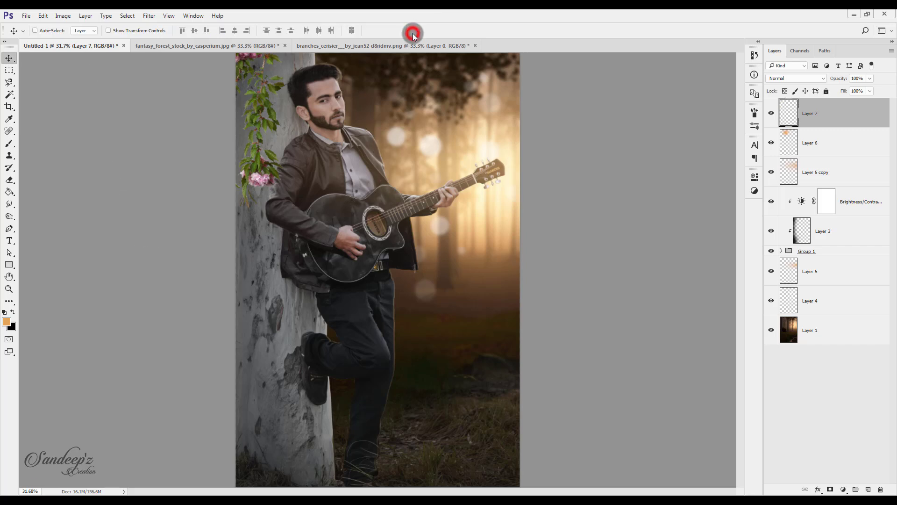
Add a Hue/Saturation adjustment clipped to the branches with Lightness -84.
click(839, 489)
click(828, 377)
click(673, 331)
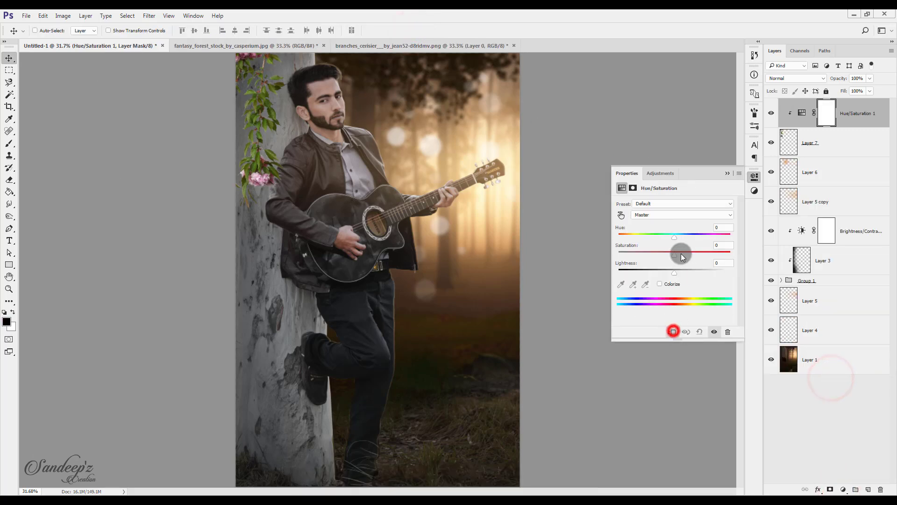
drag(672, 274, 628, 275)
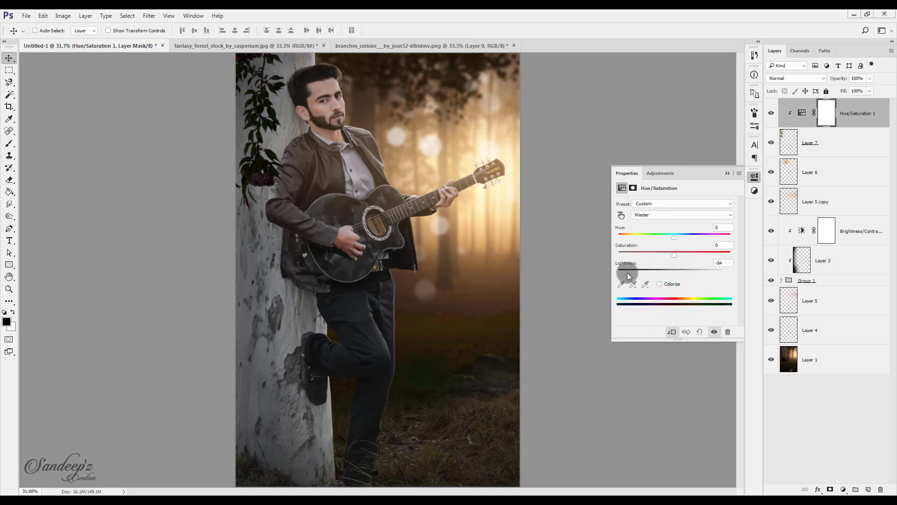
click(726, 174)
Apply a 10-pixel Gaussian Blur to the Layer 7 branches.
click(858, 140)
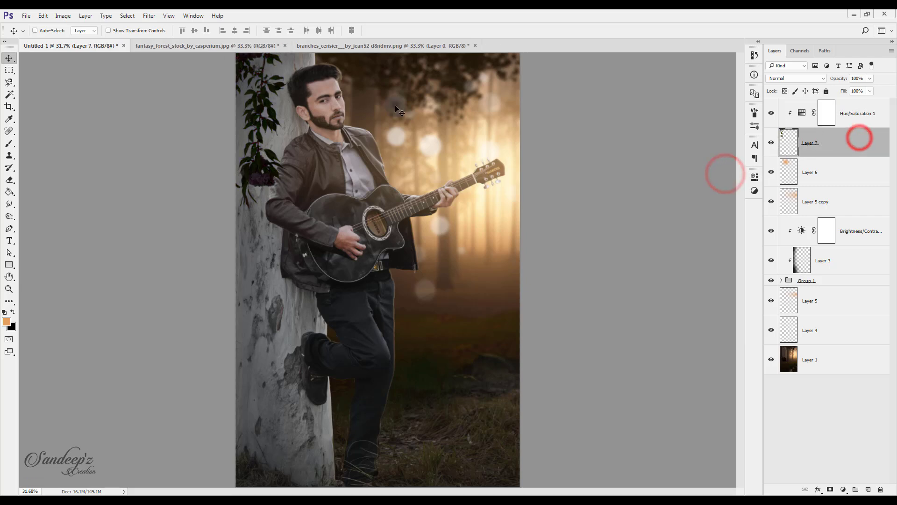
click(149, 16)
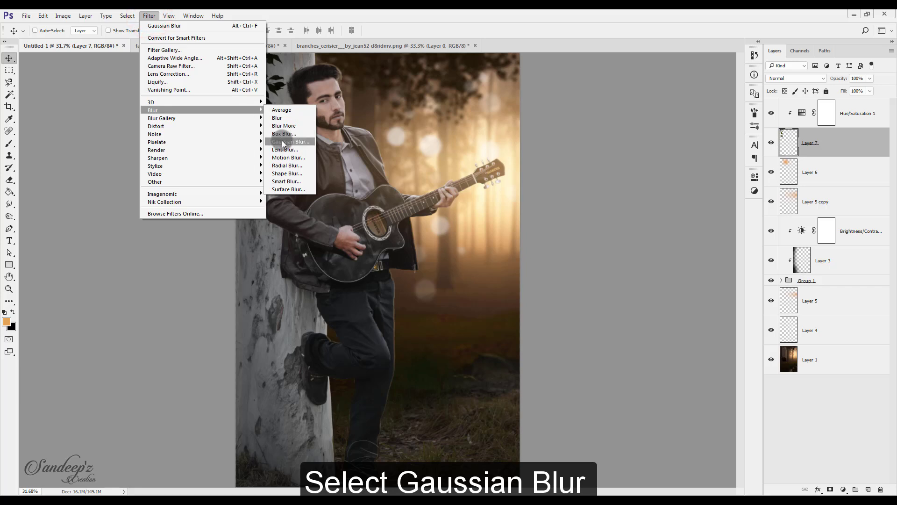
click(281, 141)
click(615, 233)
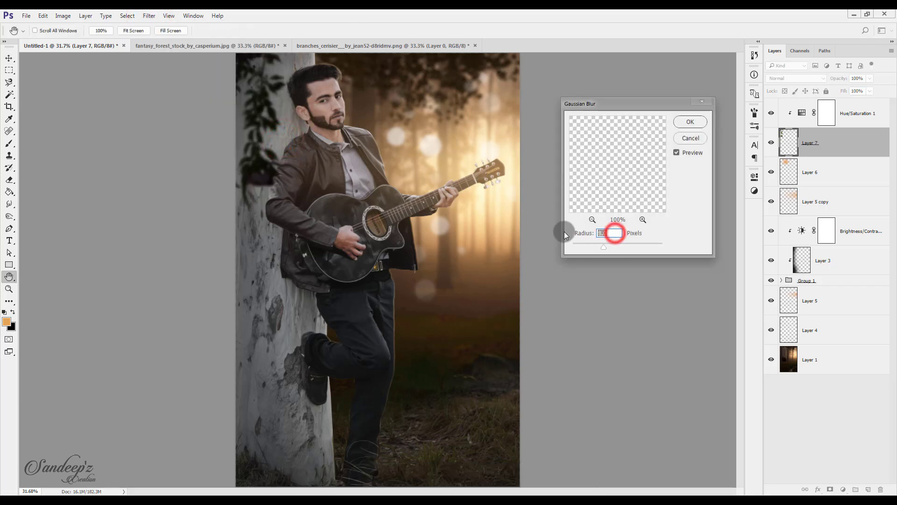
text(10)
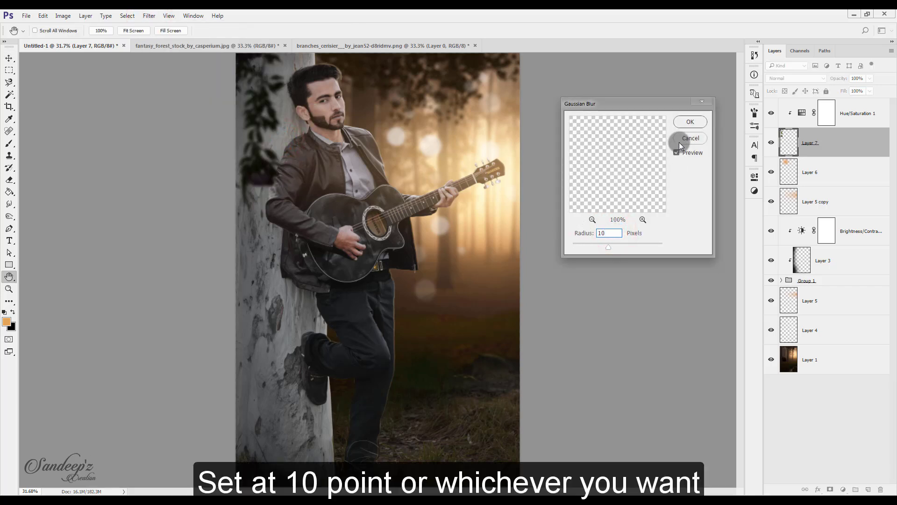
click(691, 123)
click(9, 58)
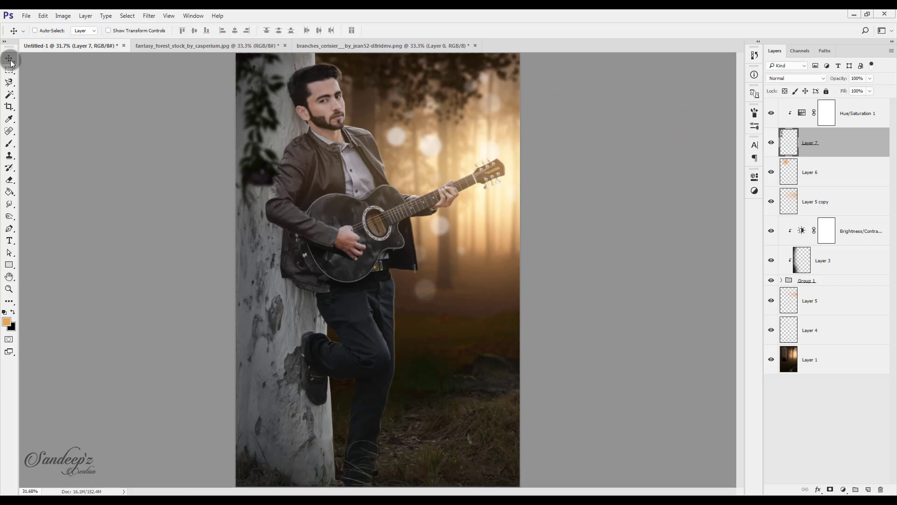
Nudge the branches lower and add a Photo Filter adjustment set to Warming Filter (LBA).
drag(262, 109, 263, 115)
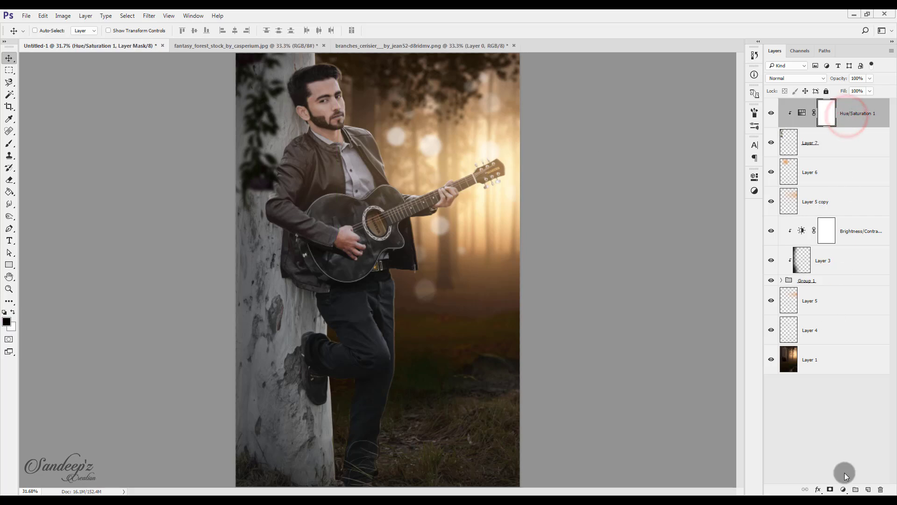
click(843, 489)
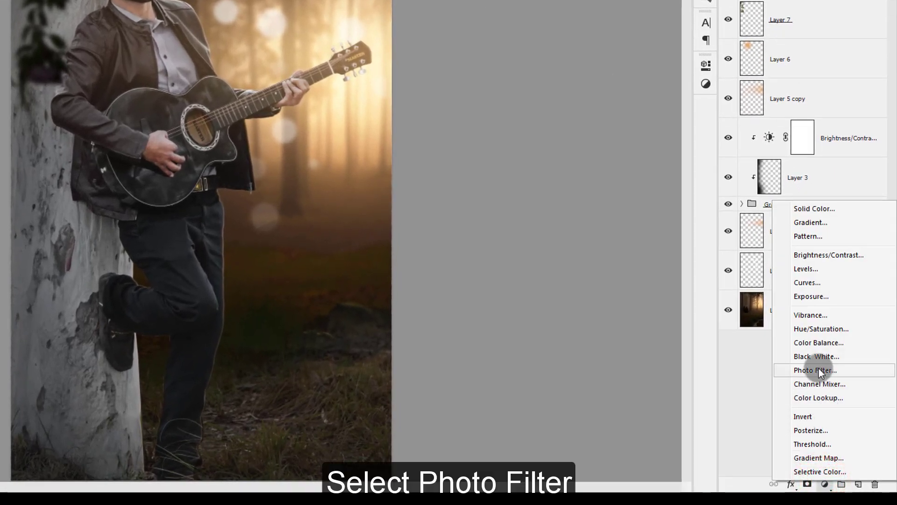
click(818, 370)
click(632, 101)
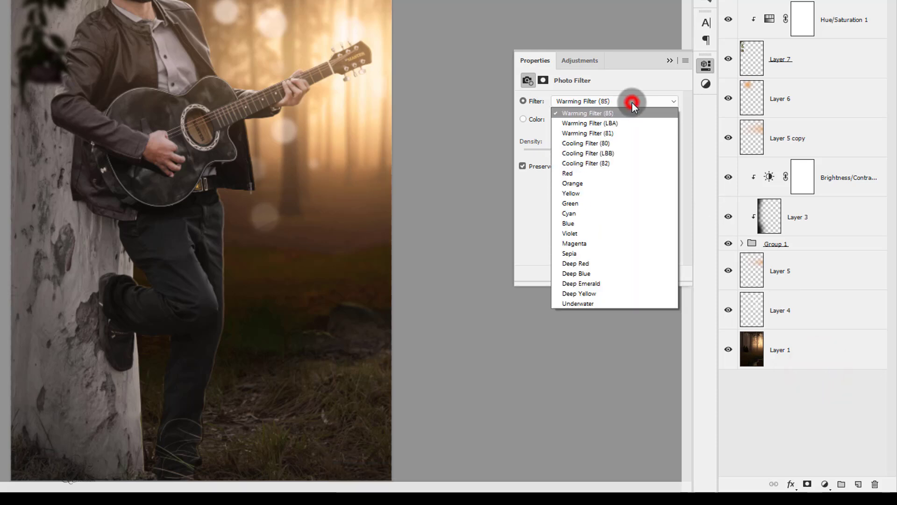
click(606, 123)
click(727, 175)
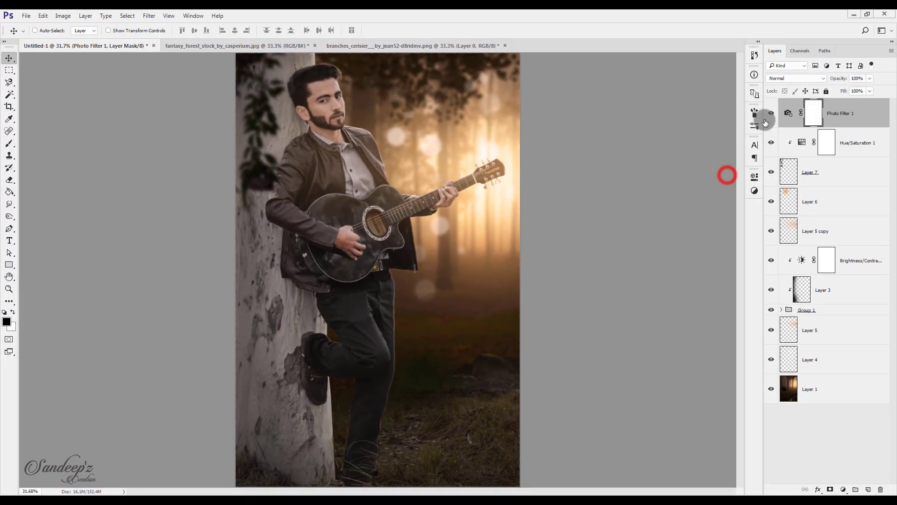
Add an empty Layer 8 directly beneath the Photo Filter.
click(770, 115)
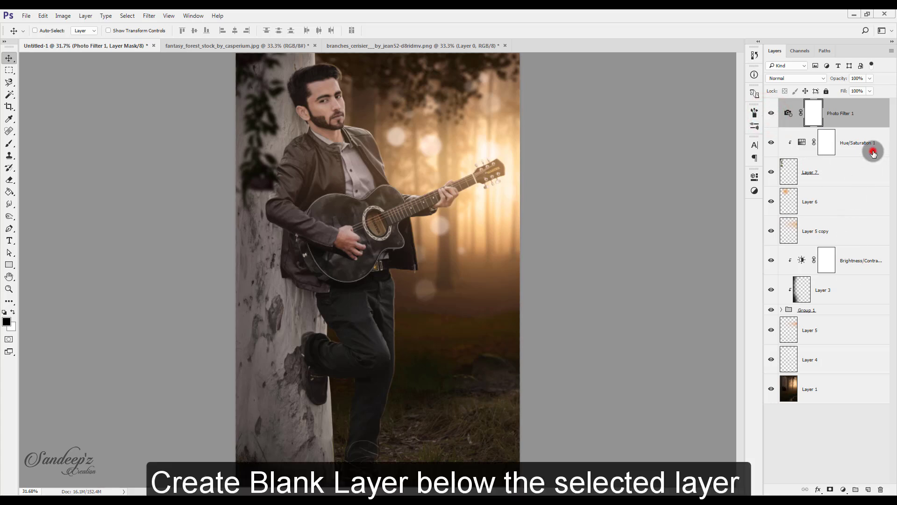
ctrl+click(870, 488)
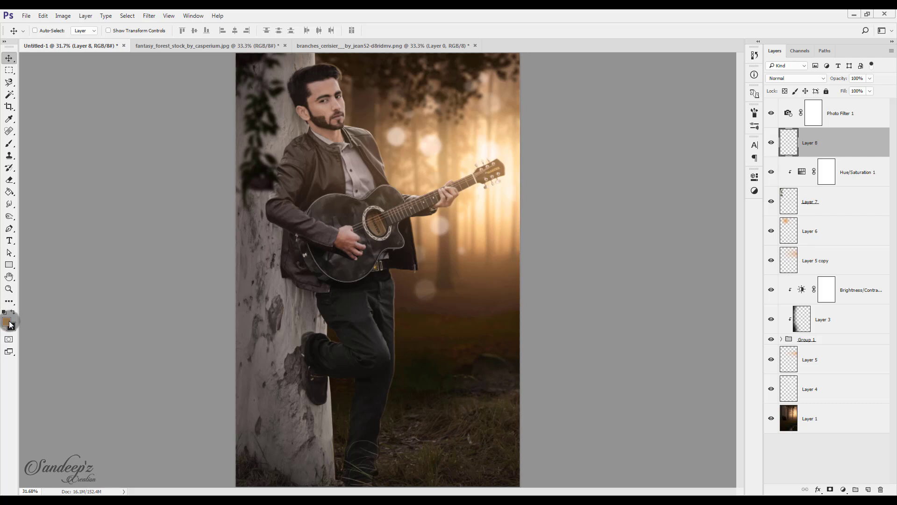
click(9, 143)
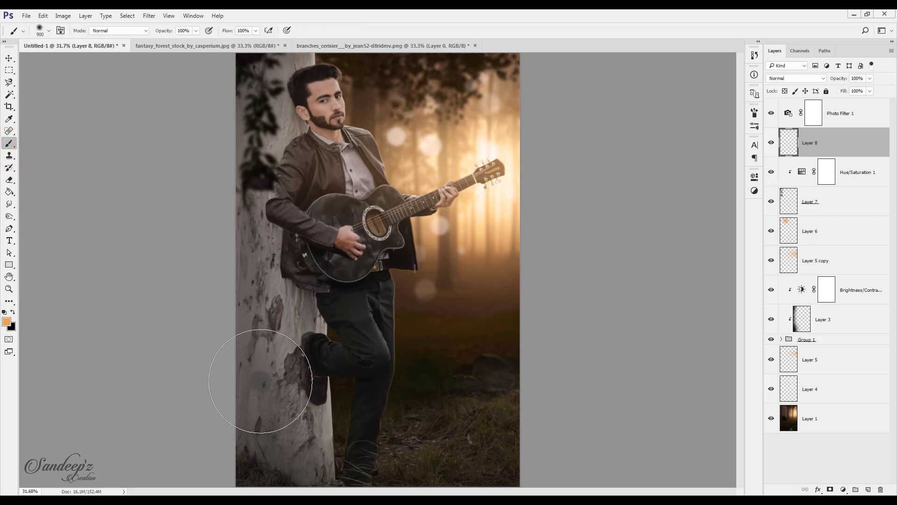
Paint orange strokes over the jeans, upper thigh and pocket on Layer 8.
scroll(261, 381, up, 2)
scroll(280, 393, up, 2)
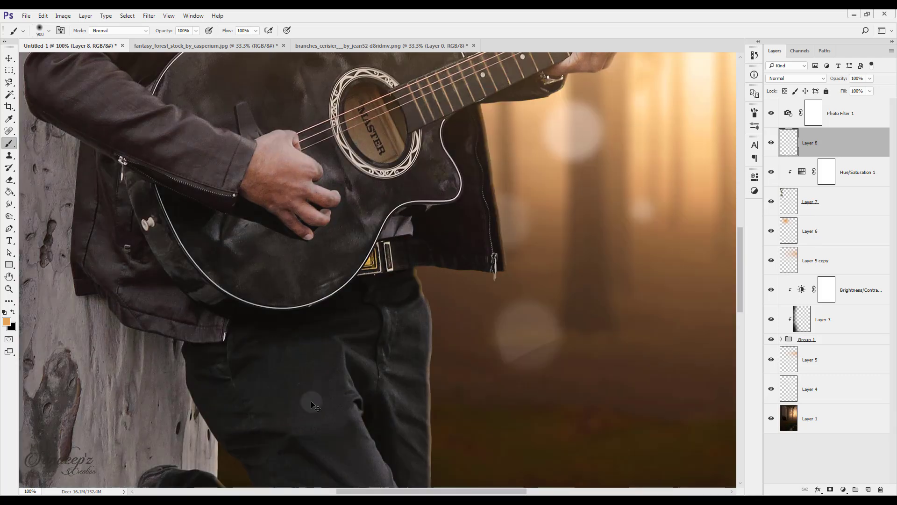
drag(364, 374, 359, 163)
drag(358, 333, 355, 327)
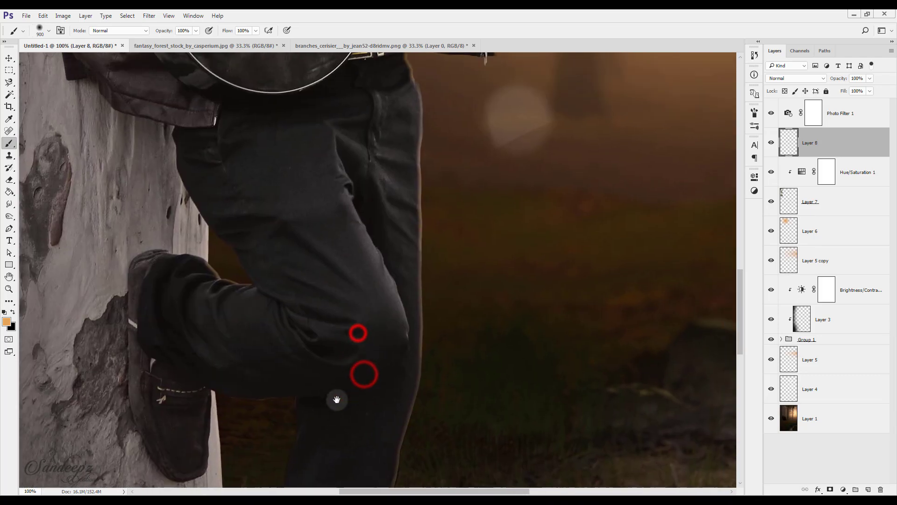
drag(304, 230, 352, 272)
drag(287, 268, 348, 293)
mouse_move(307, 300)
mouse_down()
mouse_move(351, 311)
mouse_move(355, 335)
mouse_move(333, 361)
mouse_up()
scroll(326, 222, up, 1)
mouse_move(333, 146)
mouse_down()
mouse_move(364, 178)
mouse_move(362, 137)
mouse_up()
mouse_move(409, 100)
mouse_down()
mouse_move(391, 119)
mouse_move(413, 152)
mouse_move(409, 182)
mouse_up()
mouse_move(387, 201)
mouse_down()
mouse_move(415, 227)
mouse_move(415, 257)
mouse_up()
scroll(393, 243, down, 1)
scroll(235, 267, up, 2)
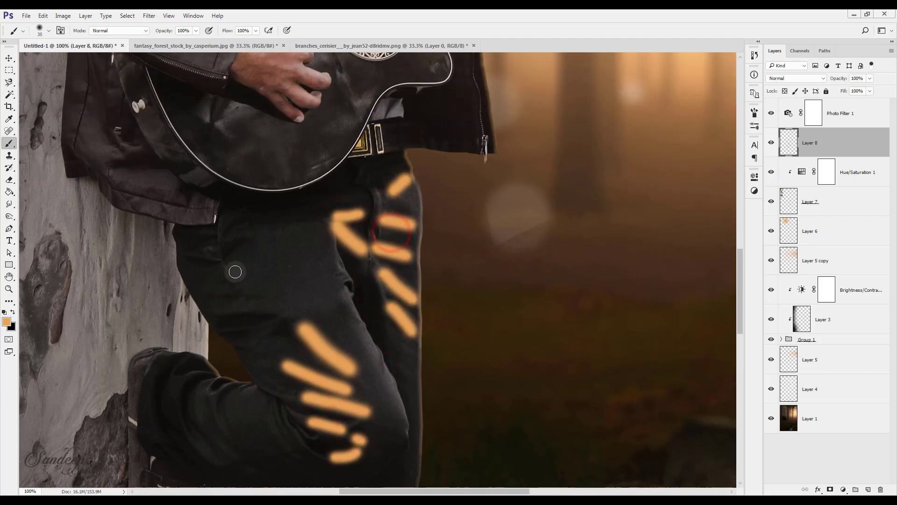
Set Layer 8 to Soft Light blend mode with reduced opacity.
click(781, 79)
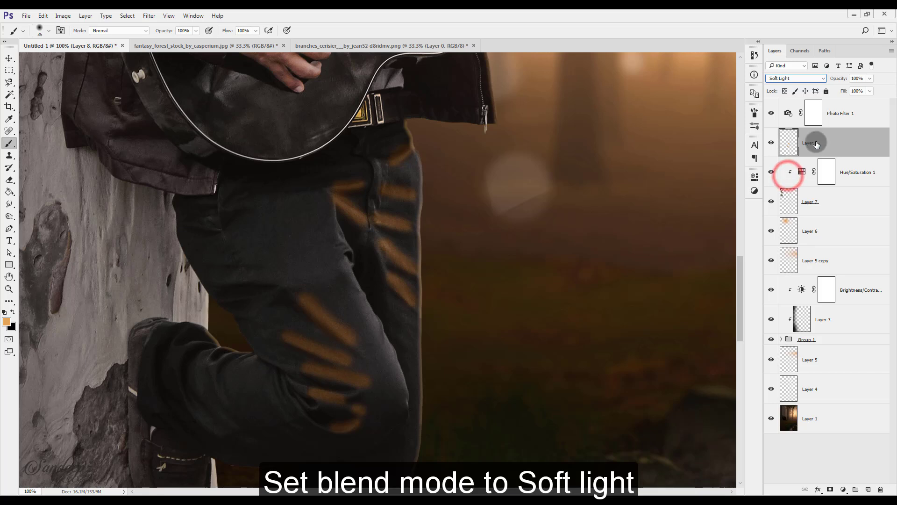
mouse_move(840, 78)
mouse_down()
mouse_move(704, 80)
mouse_move(718, 81)
mouse_up()
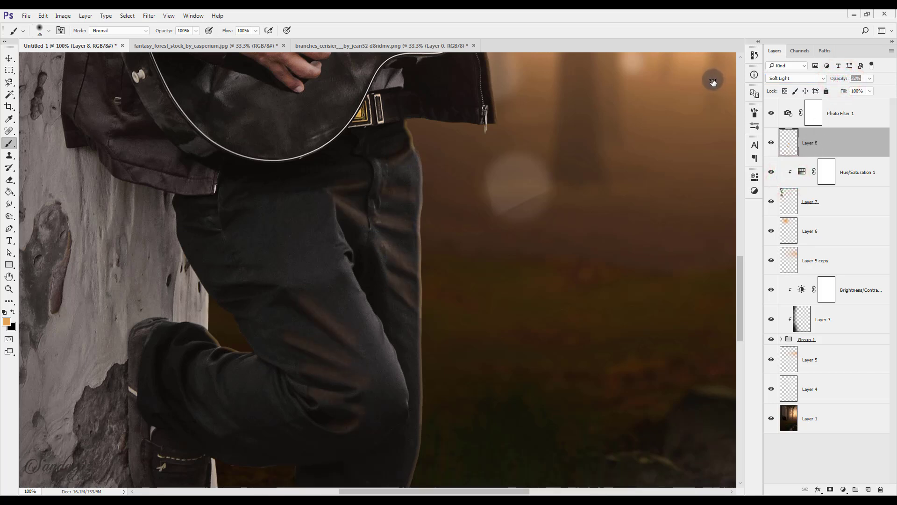
key(shift+Tab)
key(Down)
key(Down)
key(Down)
click(791, 79)
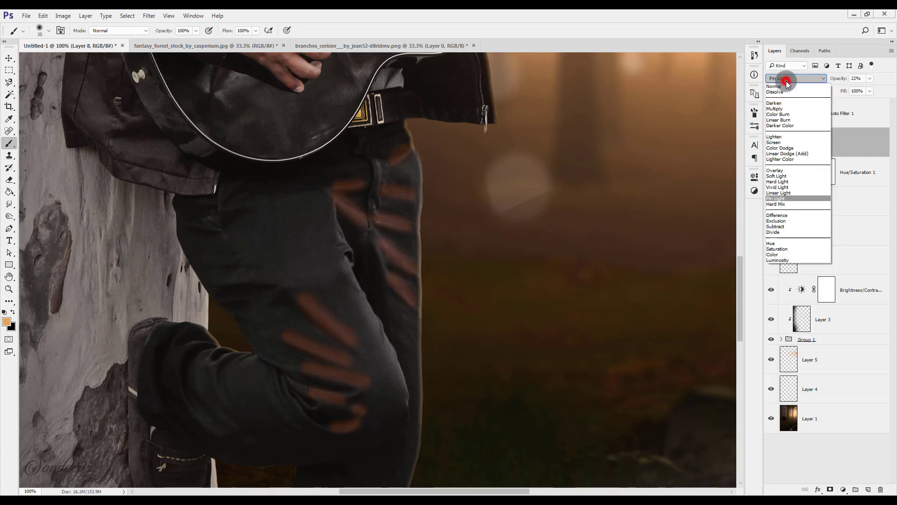
click(778, 177)
scroll(740, 259, down, 3)
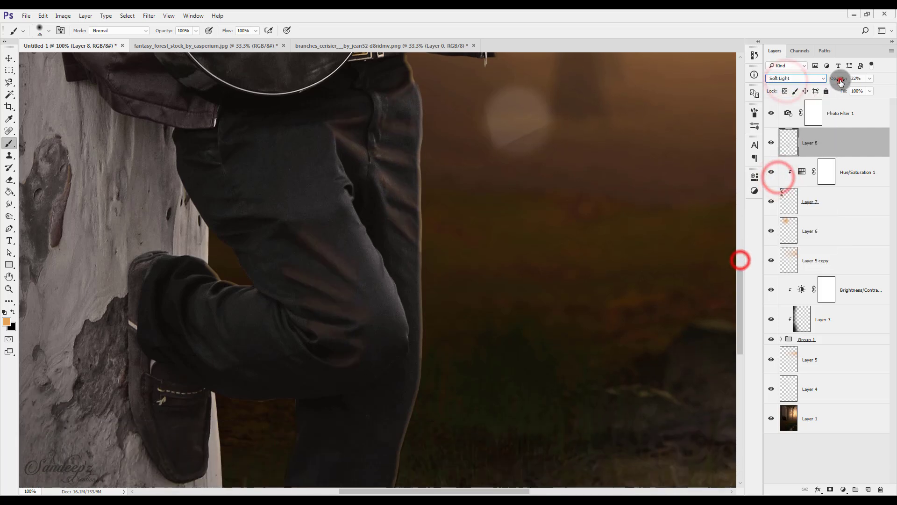
drag(837, 78, 838, 78)
scroll(739, 279, down, 3)
Dab warm orange light on the jacket and near the guitar body.
click(358, 270)
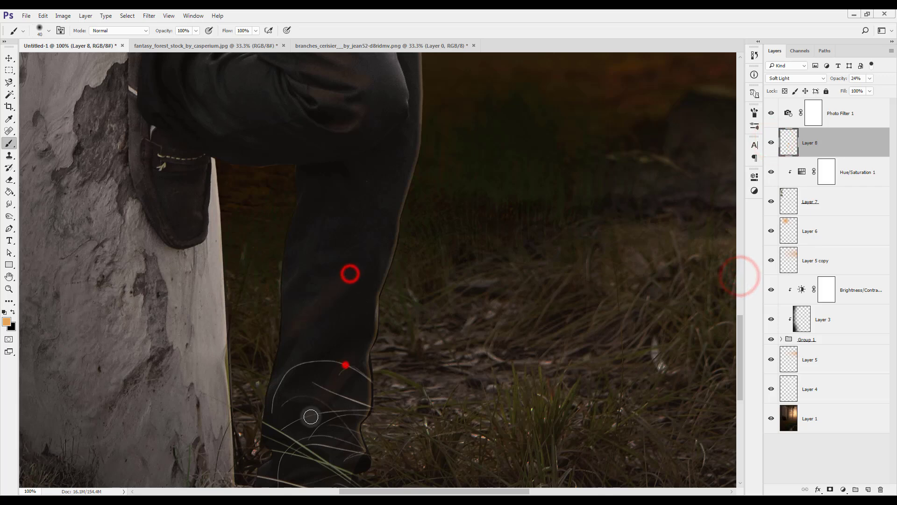
click(355, 397)
drag(739, 337, 743, 193)
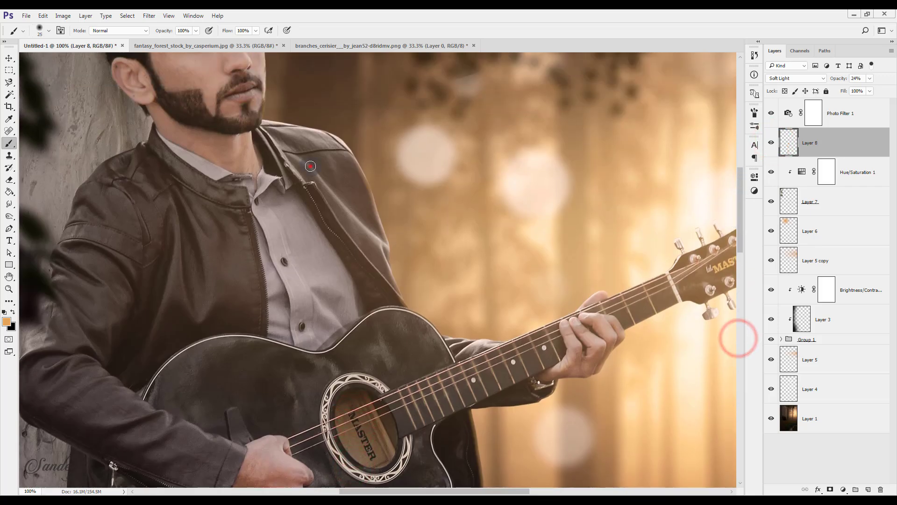
key(bracketleft)
key(bracketleft)
key(bracketleft)
click(311, 166)
scroll(452, 307, down, 3)
click(619, 287)
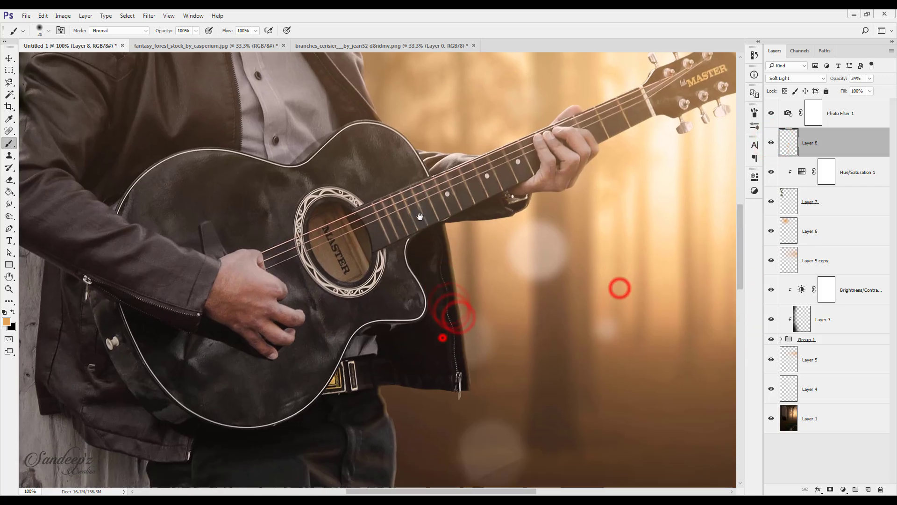
click(441, 334)
key(bracketright)
scroll(400, 441, down, 3)
Lower Layer 8's opacity to 16% and select the Photo Filter 1 layer.
key(ctrl+minus)
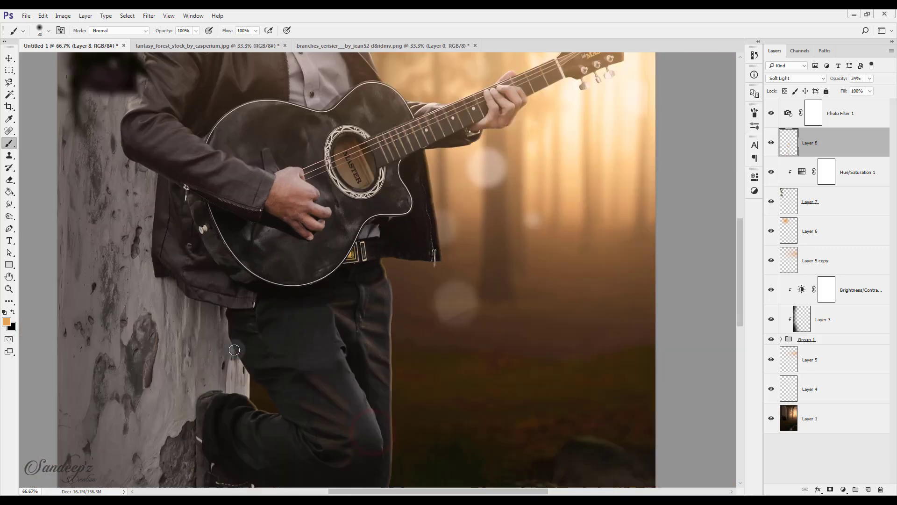
scroll(222, 283, up, 3)
key(bracketleft)
key(bracketleft)
key(bracketleft)
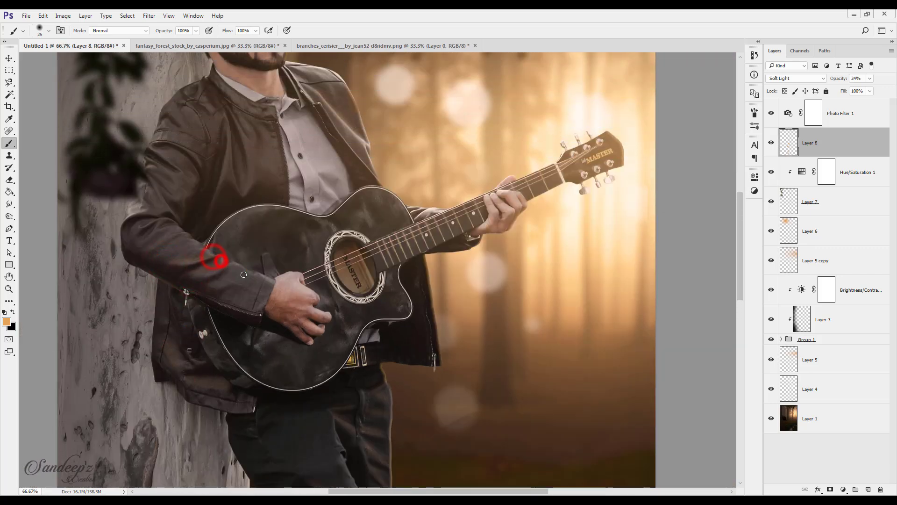
scroll(233, 276, up, 1)
scroll(236, 285, up, 1)
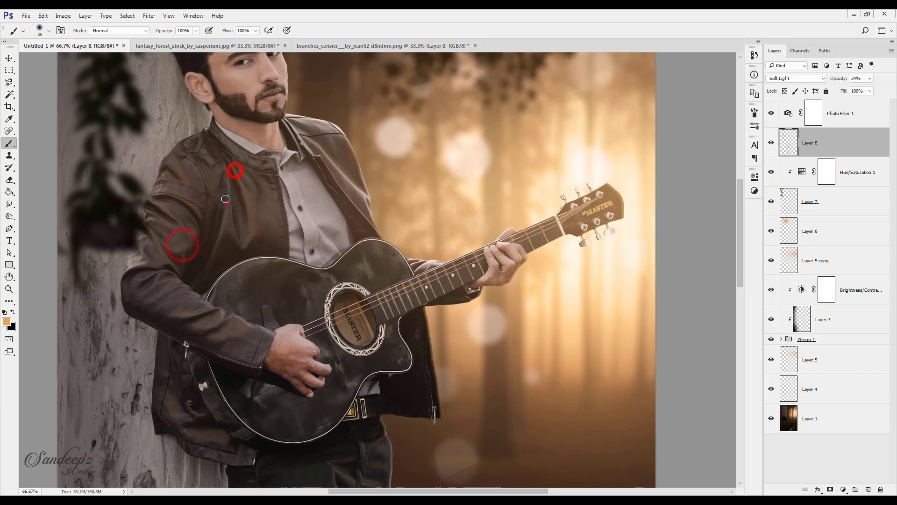
key(bracketright)
key(ctrl+minus)
scroll(348, 148, down, 2)
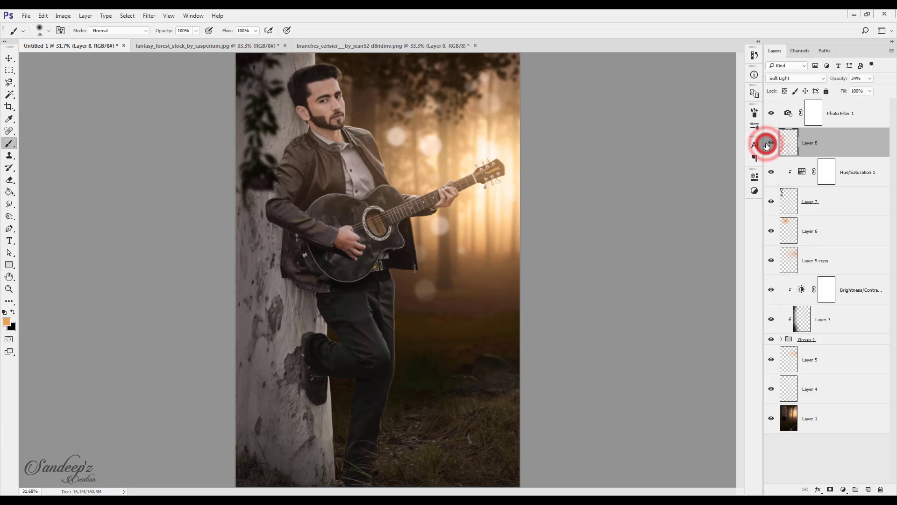
drag(841, 78, 838, 81)
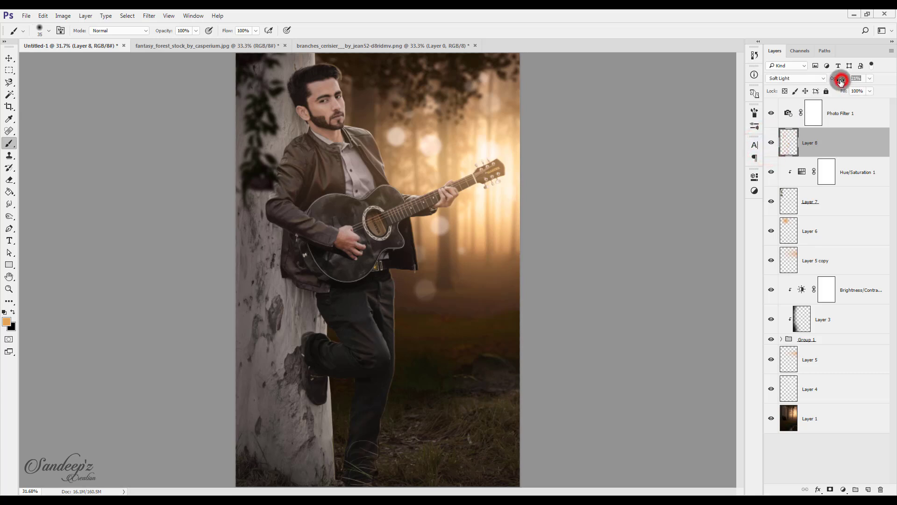
click(771, 143)
click(849, 120)
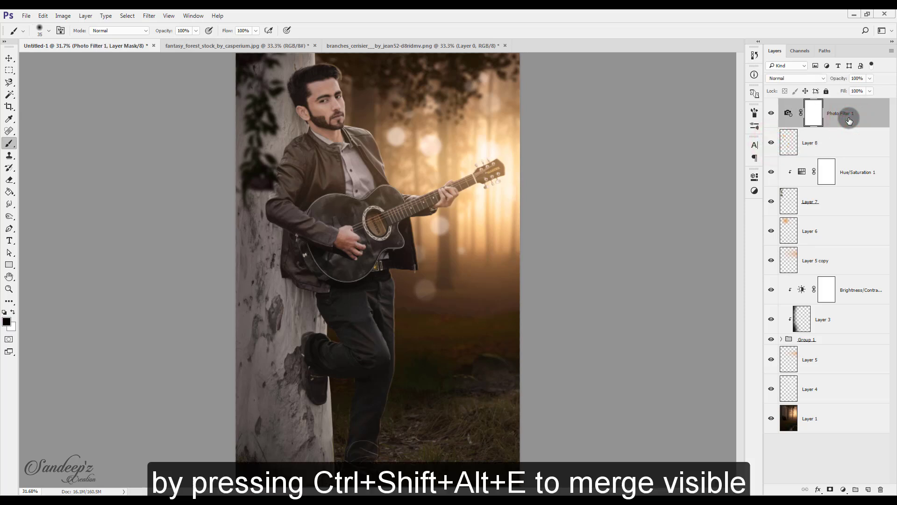
Stamp a merged copy and apply Portraiture's Enhance: Glamour preset to it.
key(ctrl+shift+alt+e)
click(149, 16)
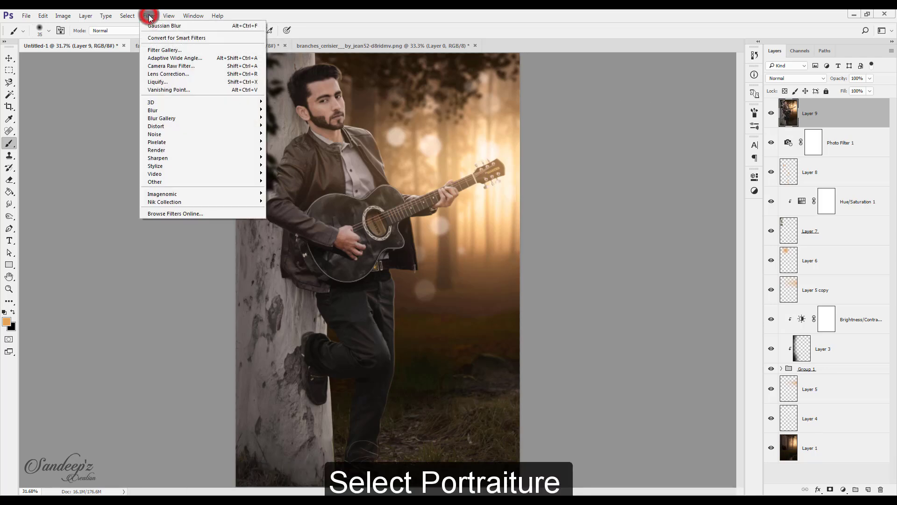
mouse_move(161, 194)
click(283, 194)
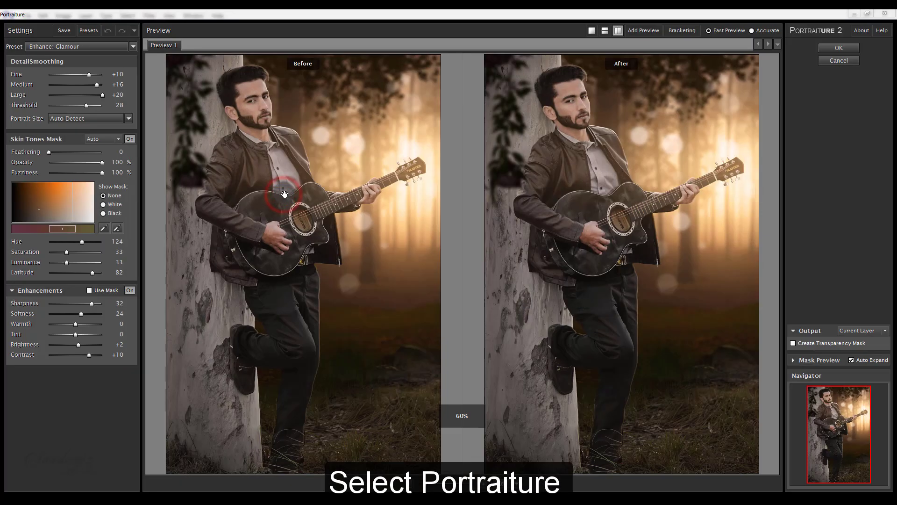
click(112, 47)
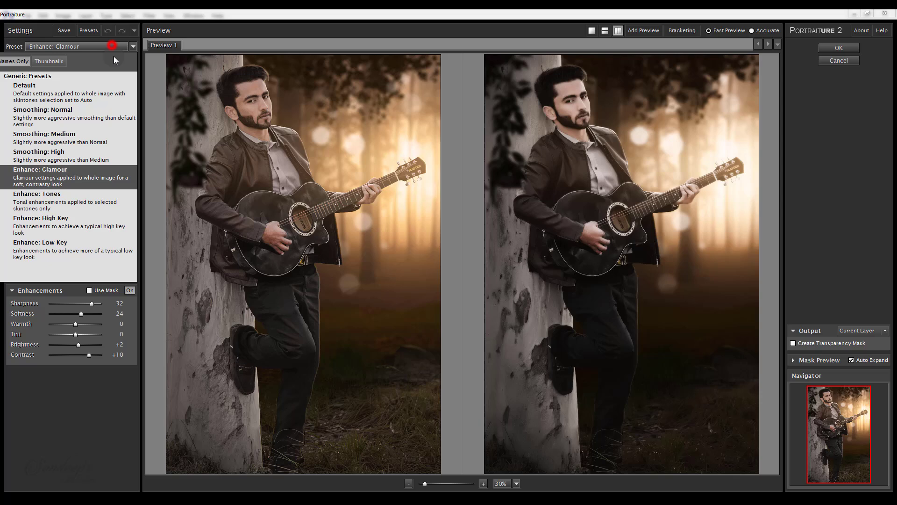
click(104, 172)
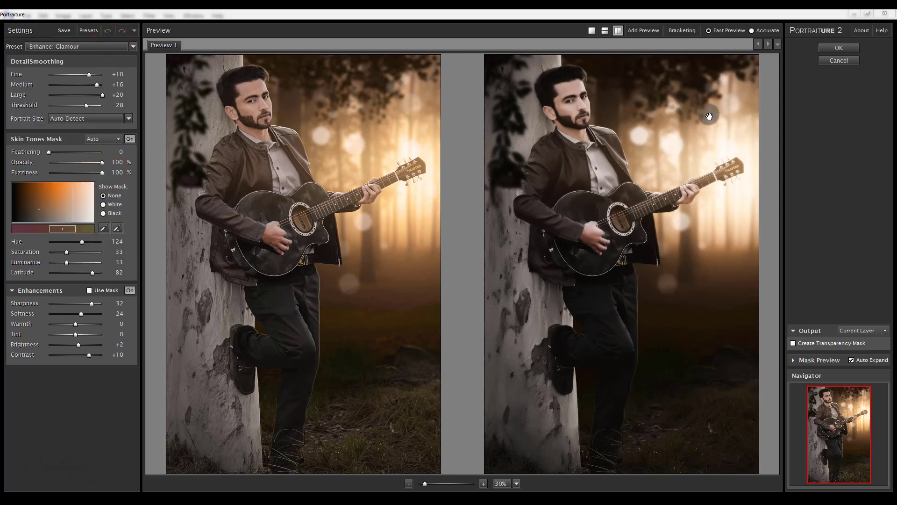
click(833, 49)
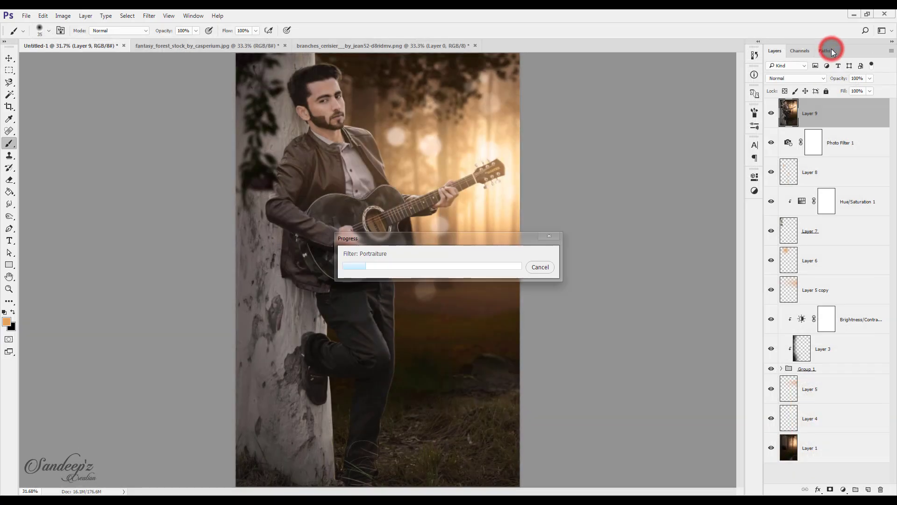
Lower Layer 9 to 15% opacity and stamp another merged layer on top.
drag(838, 78, 749, 78)
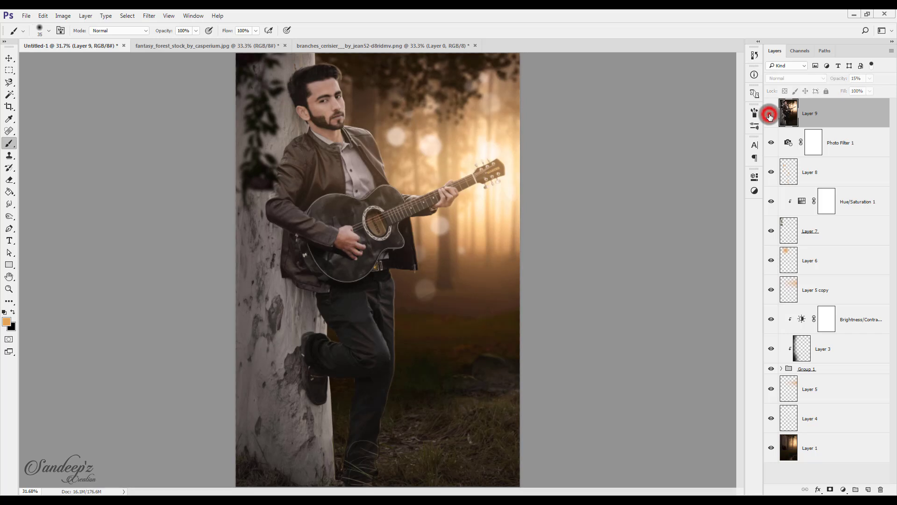
click(835, 122)
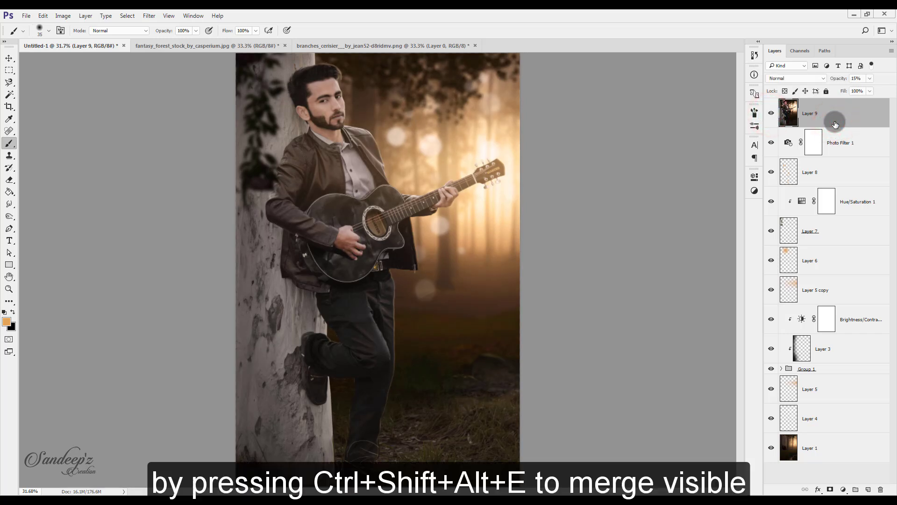
key(ctrl+shift+alt+e)
In Color Efex Pro 4, add Cross Processing with method L05 at very low strength.
click(149, 16)
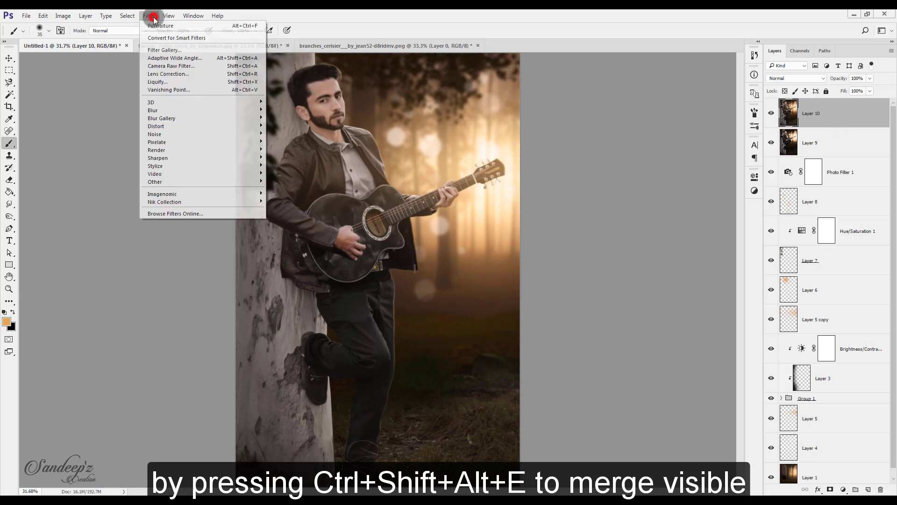
mouse_move(164, 201)
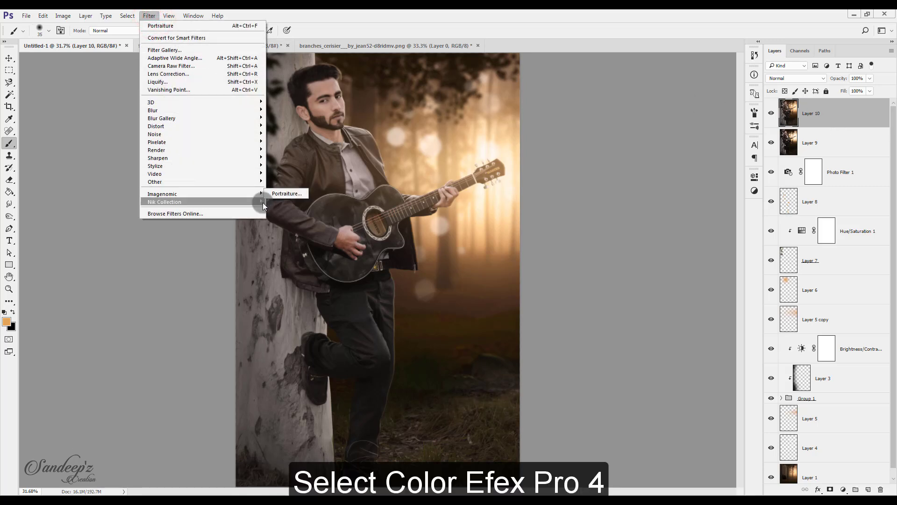
click(279, 209)
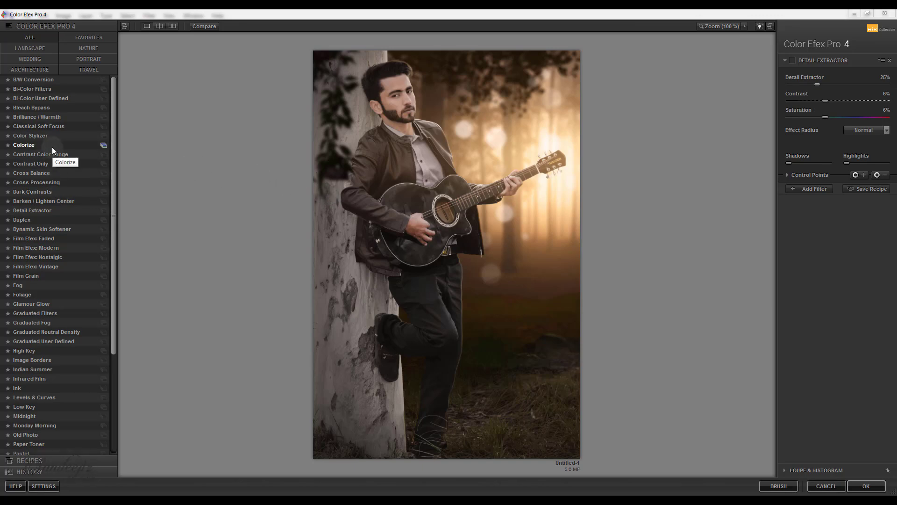
click(46, 181)
click(849, 80)
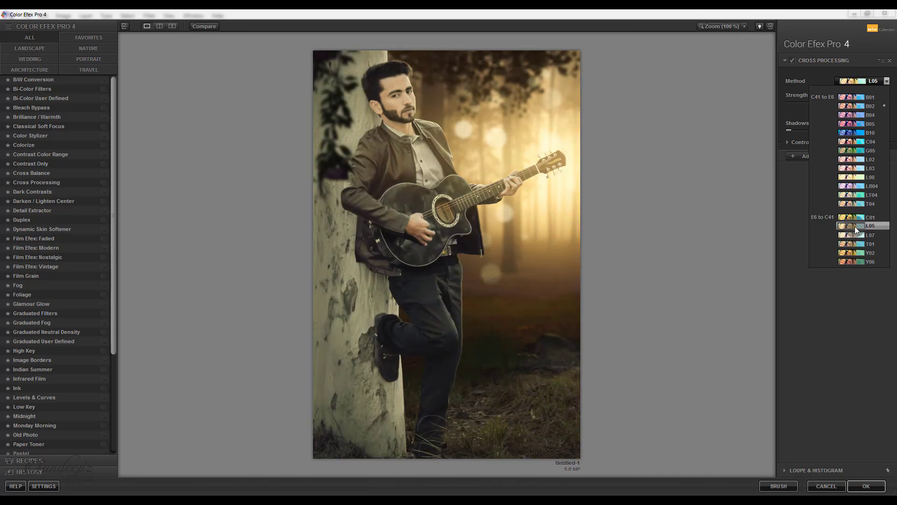
click(854, 222)
click(817, 102)
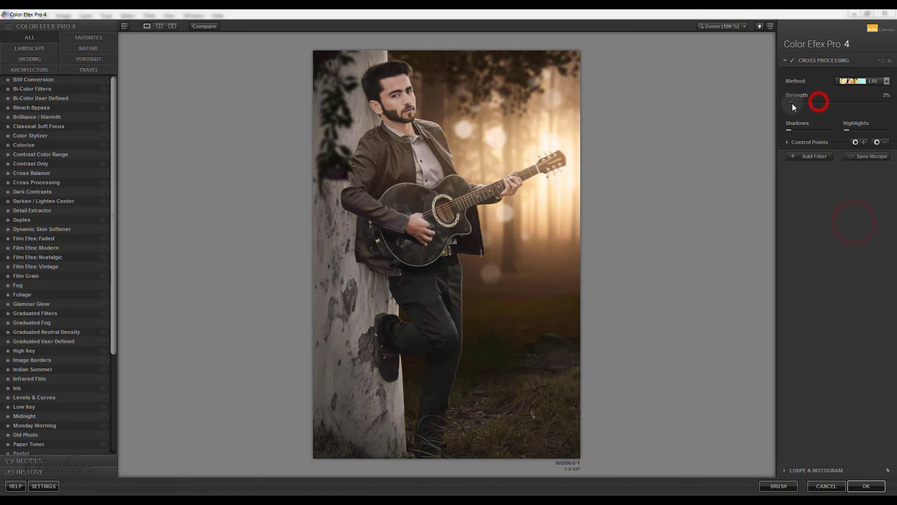
Add a faint Fog filter at about 4% intensity and apply to Photoshop.
click(801, 155)
scroll(69, 318, down, 3)
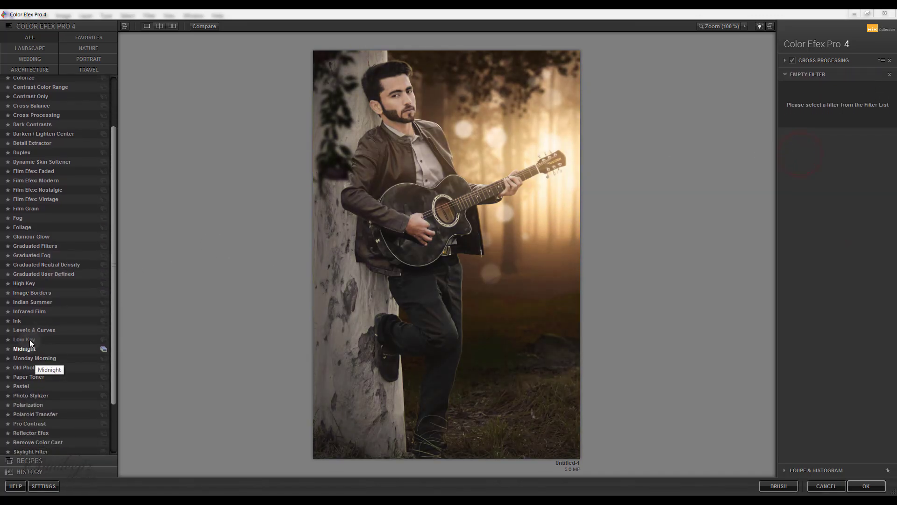
click(18, 215)
drag(801, 115, 793, 115)
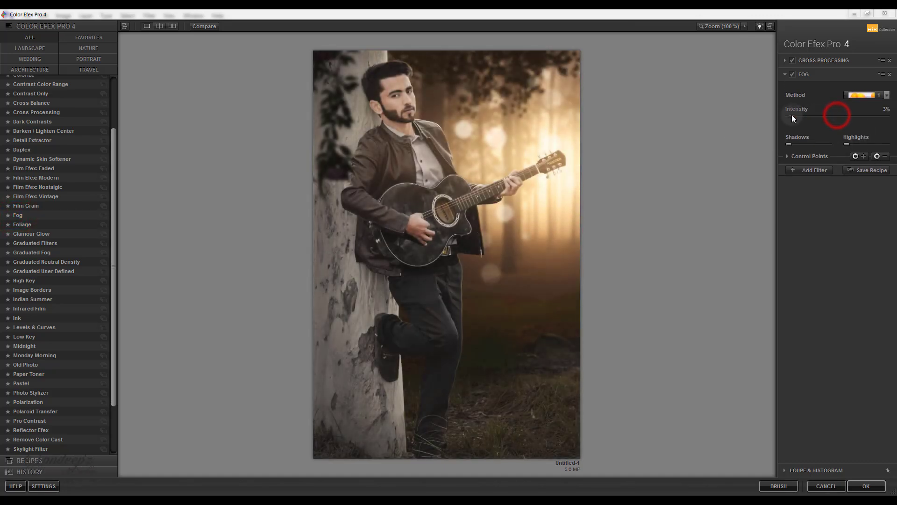
click(810, 170)
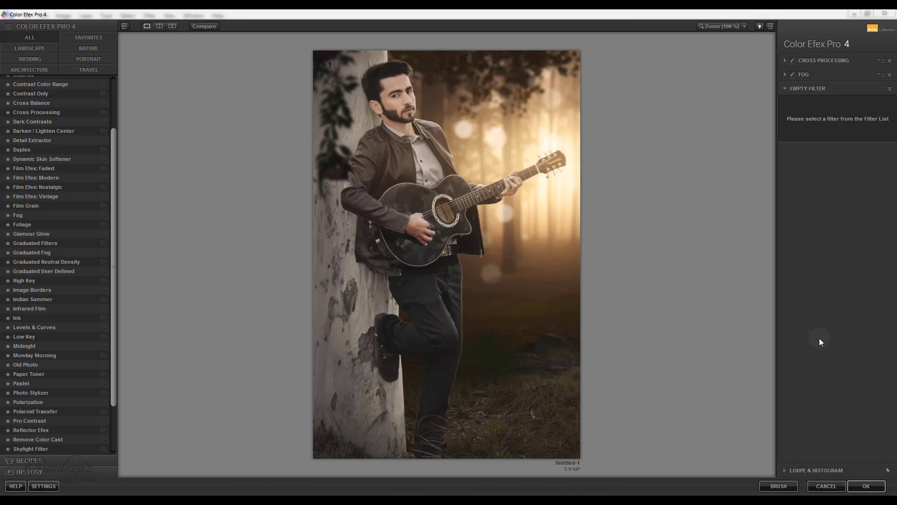
click(866, 486)
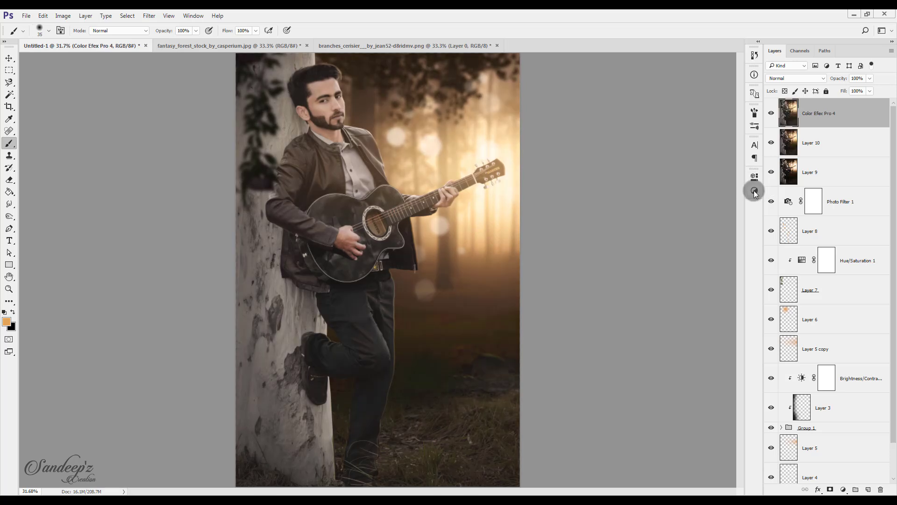
Add a Levels adjustment layer with the RGB midtone darkened to 0.86 and compare before/after.
click(844, 490)
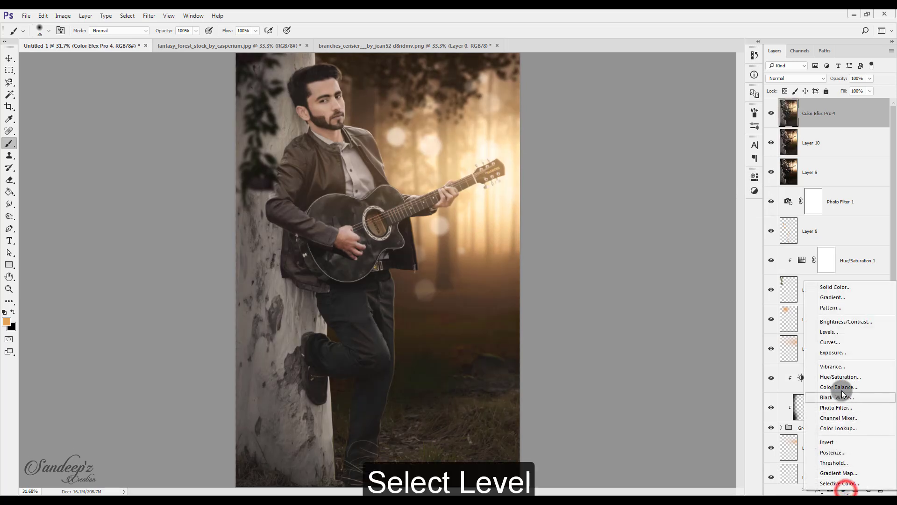
click(831, 333)
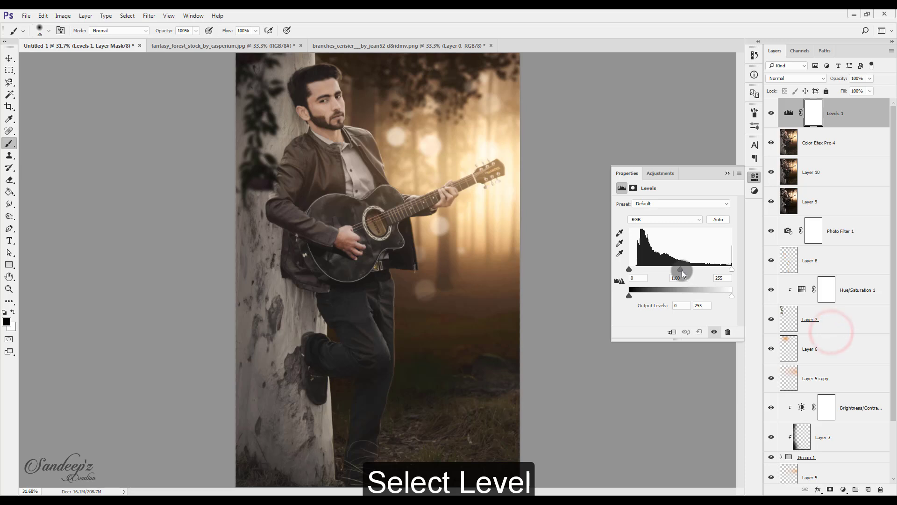
drag(680, 269, 685, 271)
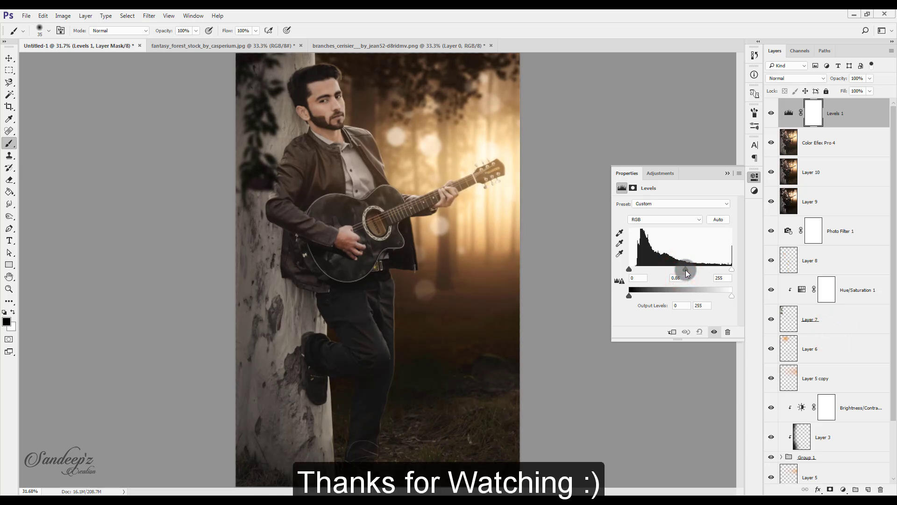
click(726, 173)
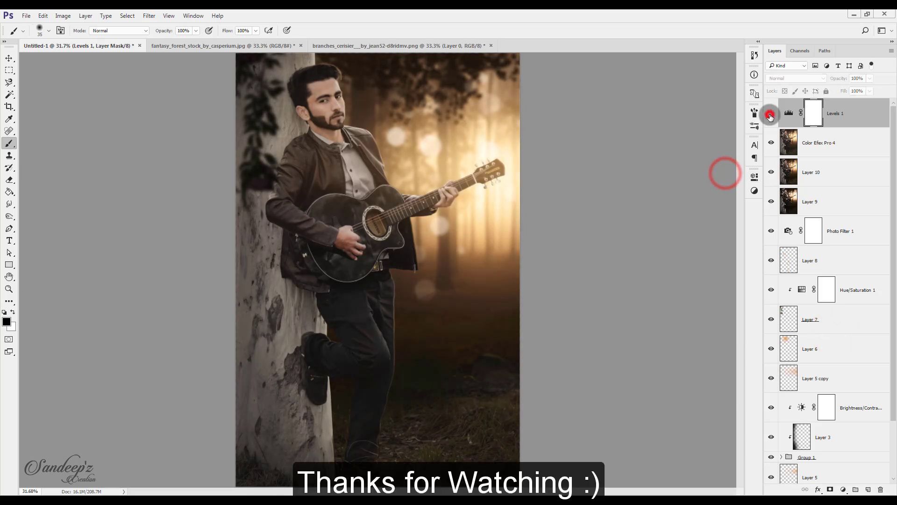
click(772, 113)
click(771, 113)
double_click(787, 113)
In the Blue channel, raise output black to 14 and set midtone to 0.97, then compare.
click(661, 219)
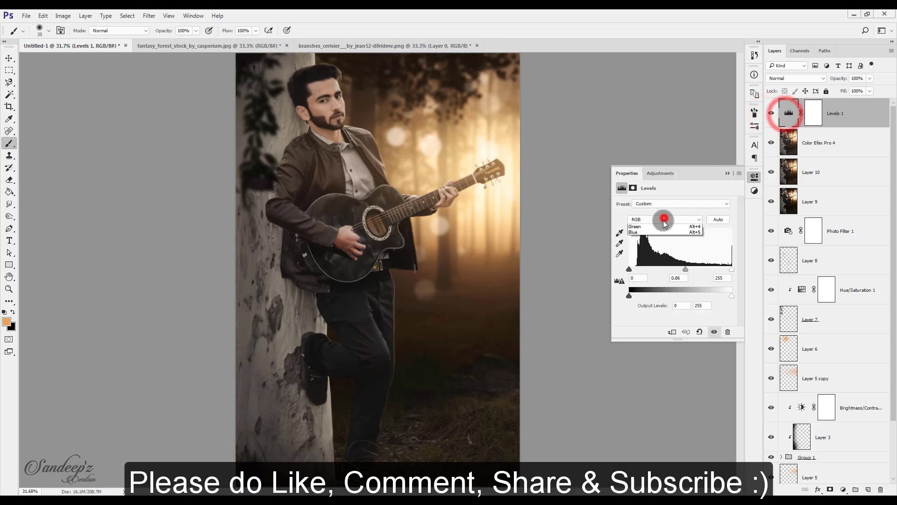
click(657, 240)
drag(629, 296, 637, 298)
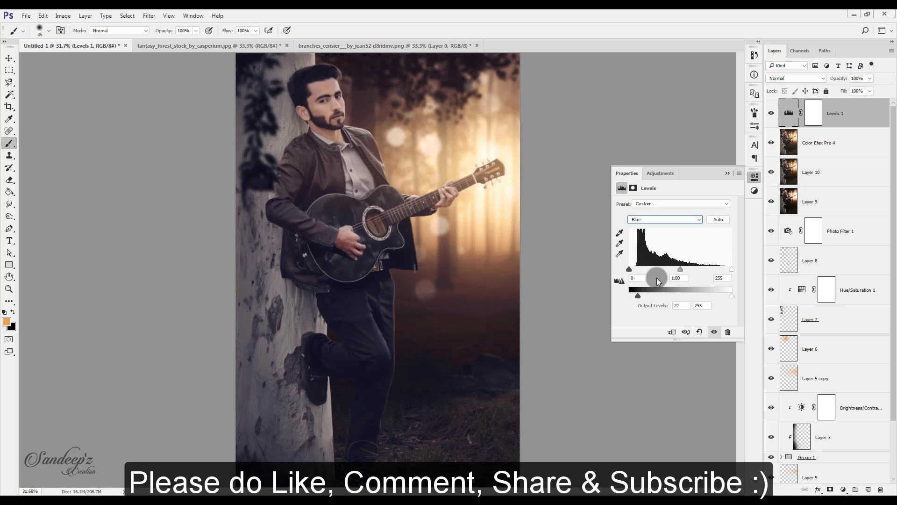
drag(681, 270, 684, 274)
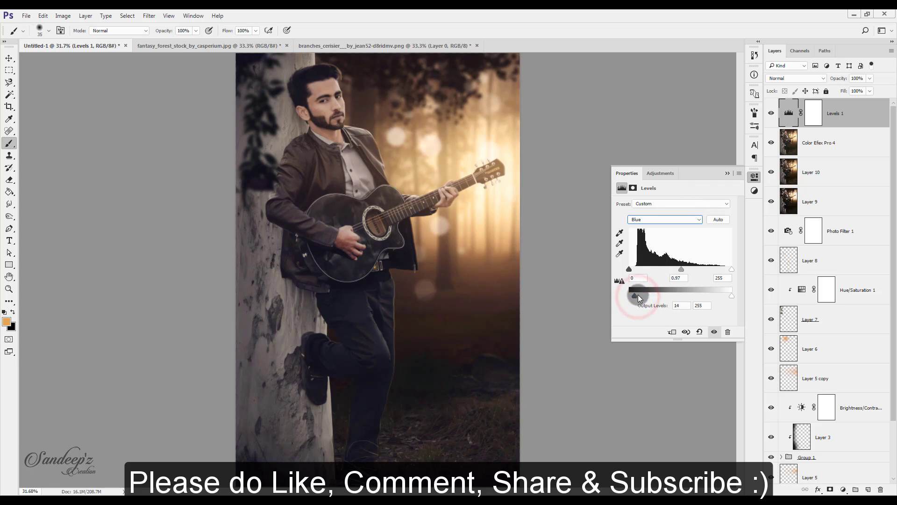
click(727, 173)
click(772, 113)
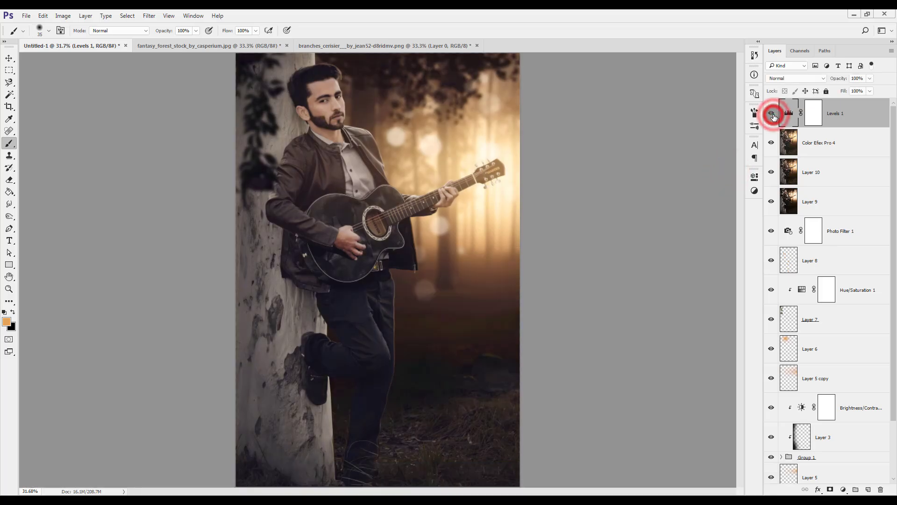